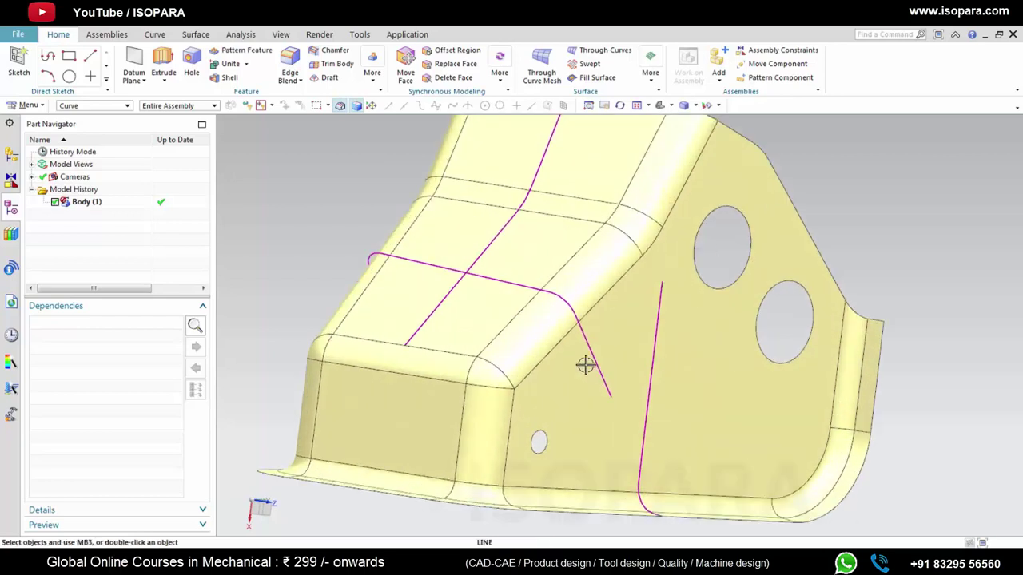
Step: Set up a datum plane of type Curves and Points with the Three Points subtype
scroll(585, 365, down, 3)
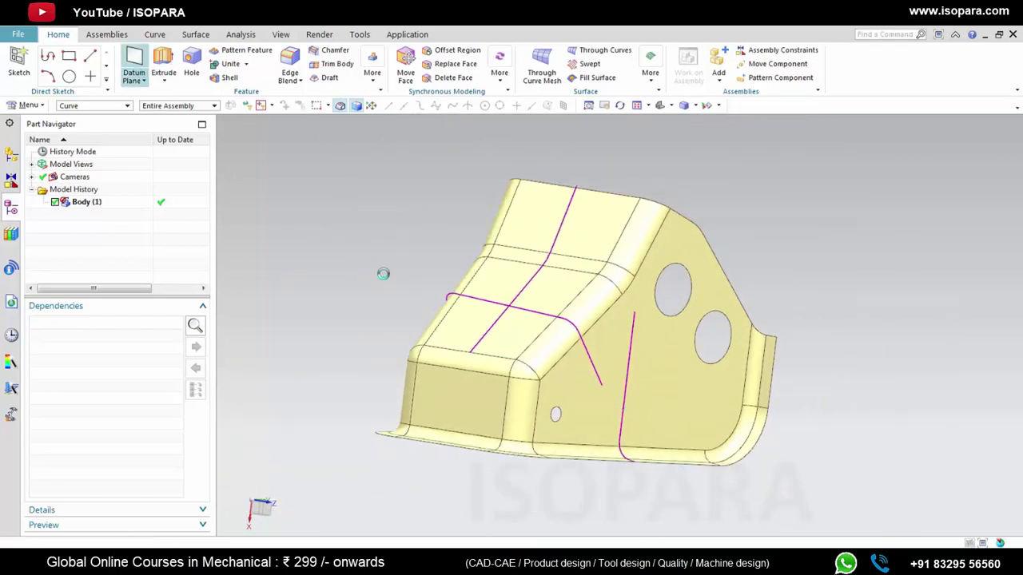
scroll(383, 275, up, 3)
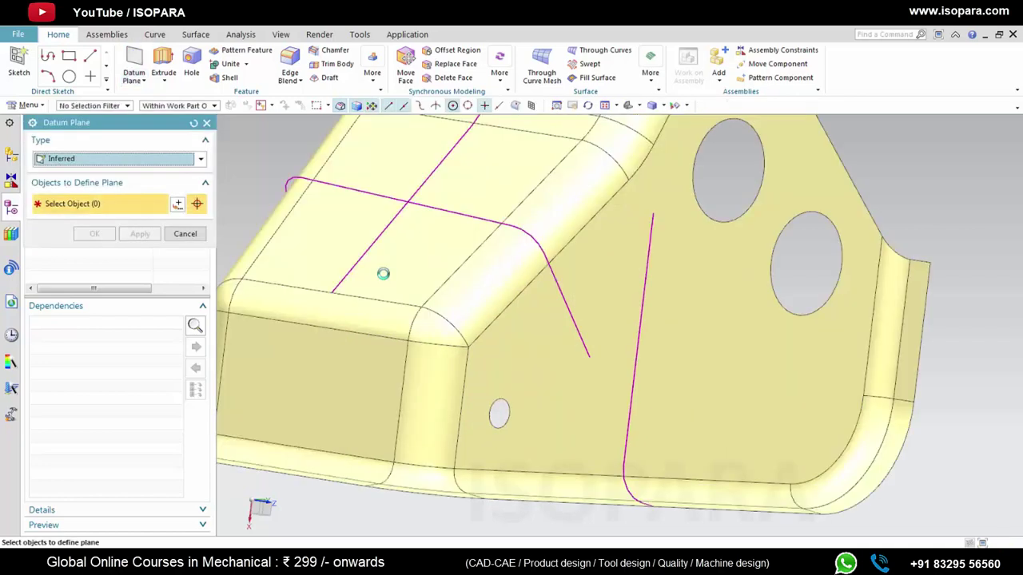
click(195, 160)
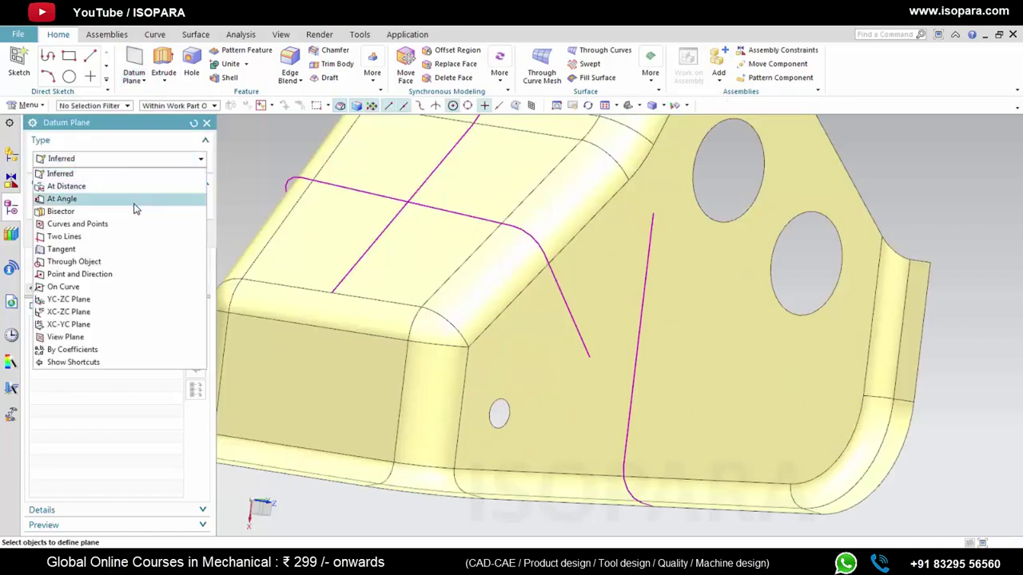
click(121, 224)
click(165, 159)
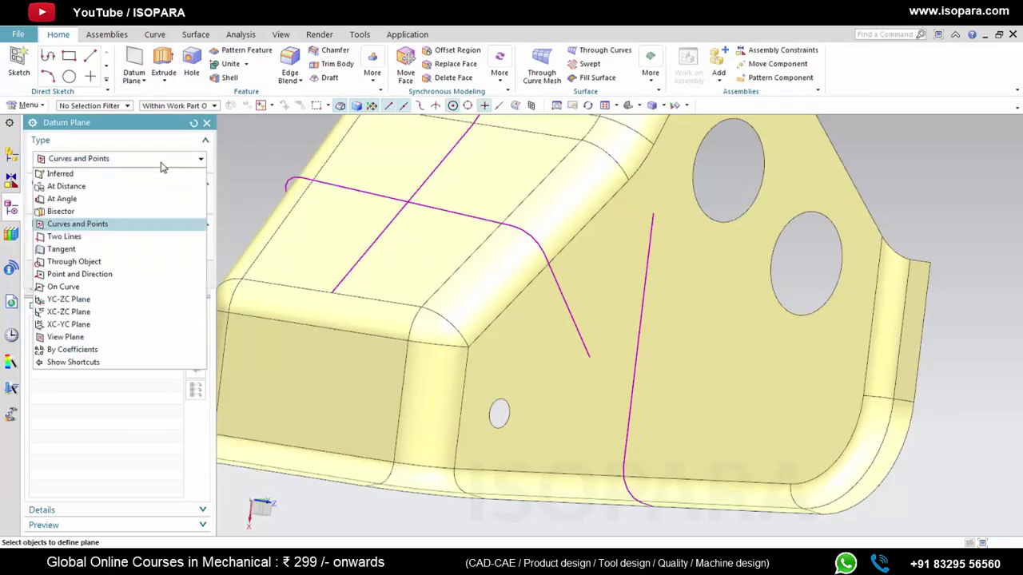
click(166, 159)
click(177, 203)
click(140, 246)
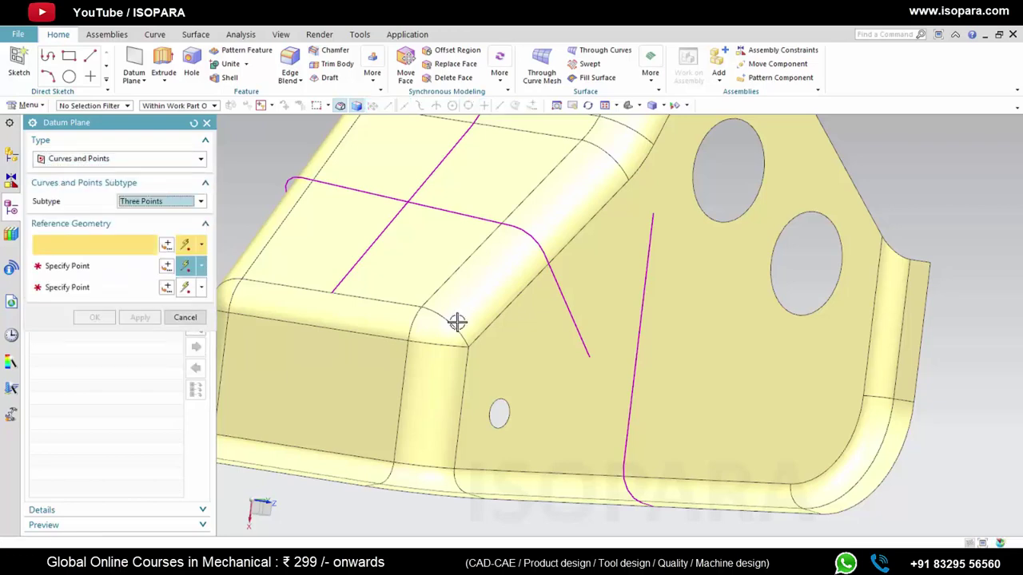
Step: Create the datum plane through both ends of the side wall line and the flange arc's outer end, shrunk to about 16 by 17 mm
click(651, 214)
middle_drag(656, 304, 631, 343)
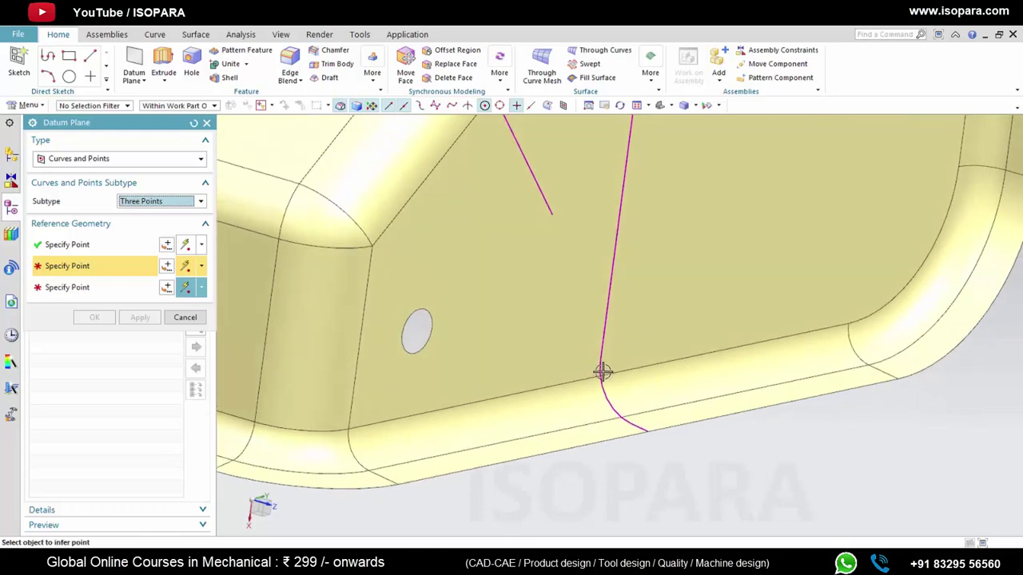
click(601, 363)
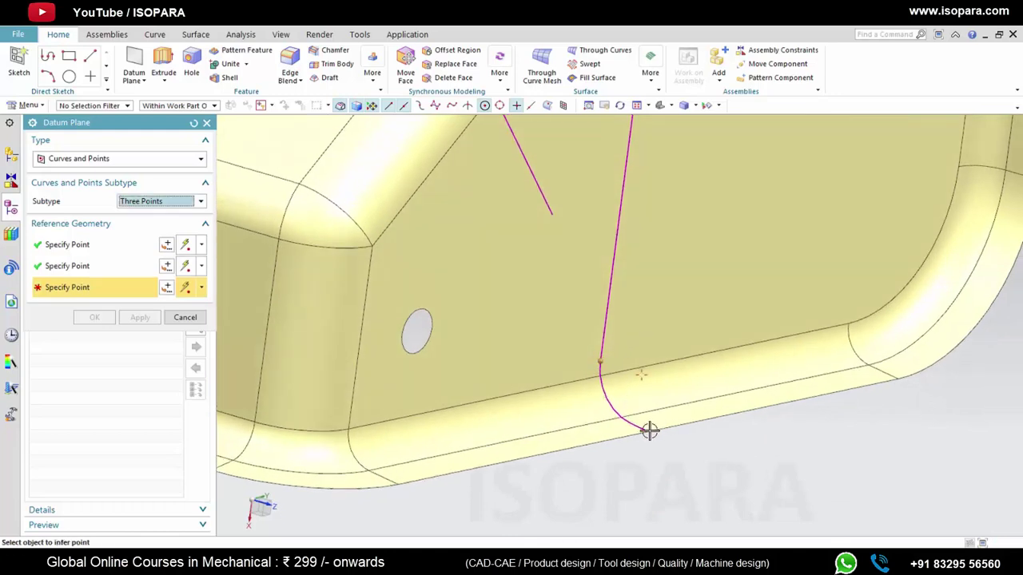
click(649, 430)
middle_drag(649, 430, 731, 293)
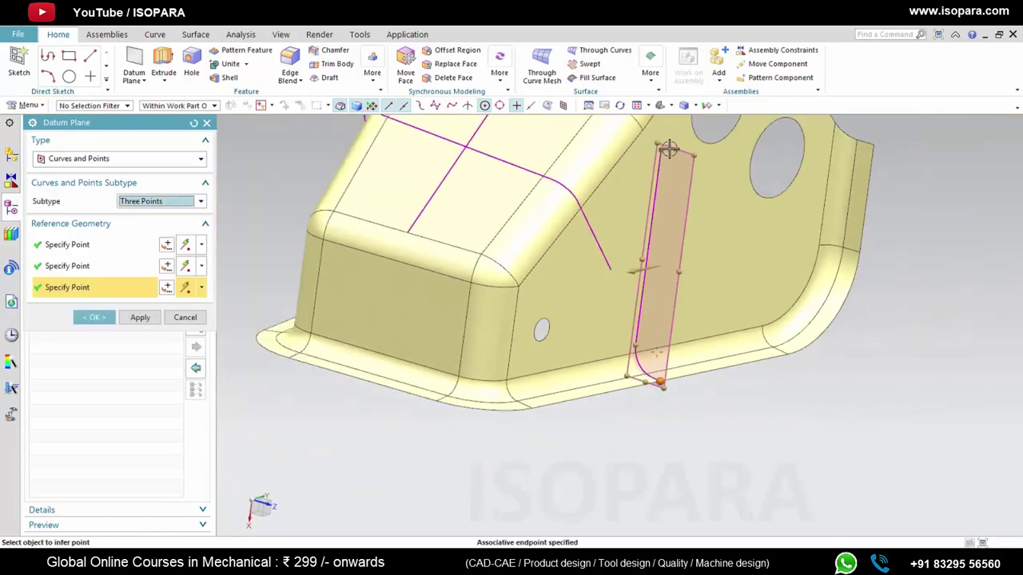
drag(676, 150, 665, 340)
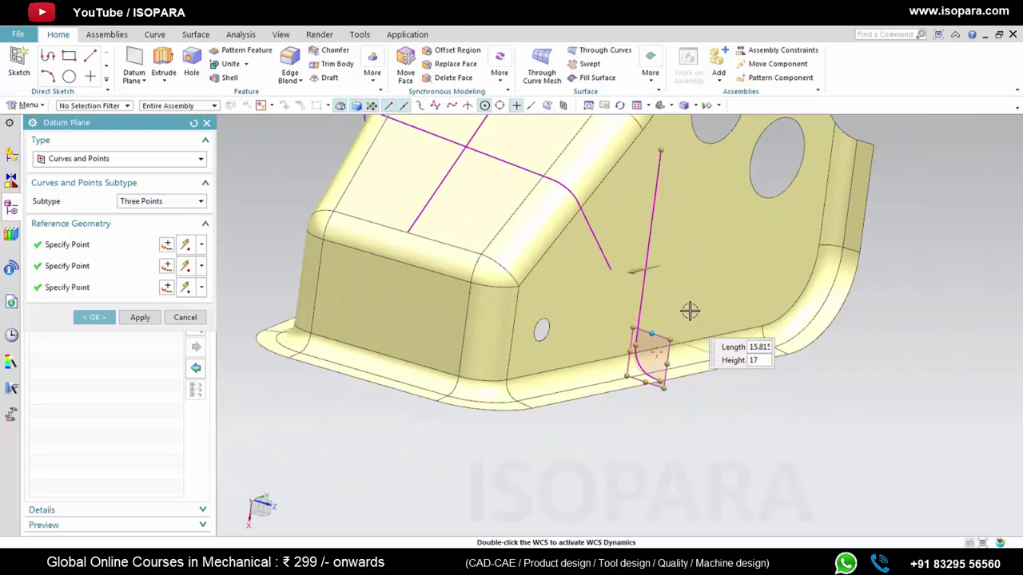
middle_click(689, 287)
Step: Create a three-point datum plane through the crosswise curve's lower end, corner arc end and top-face line midpoint, shrunk to about 30 by 26 mm
middle_drag(678, 286, 680, 235)
scroll(624, 279, up, 5)
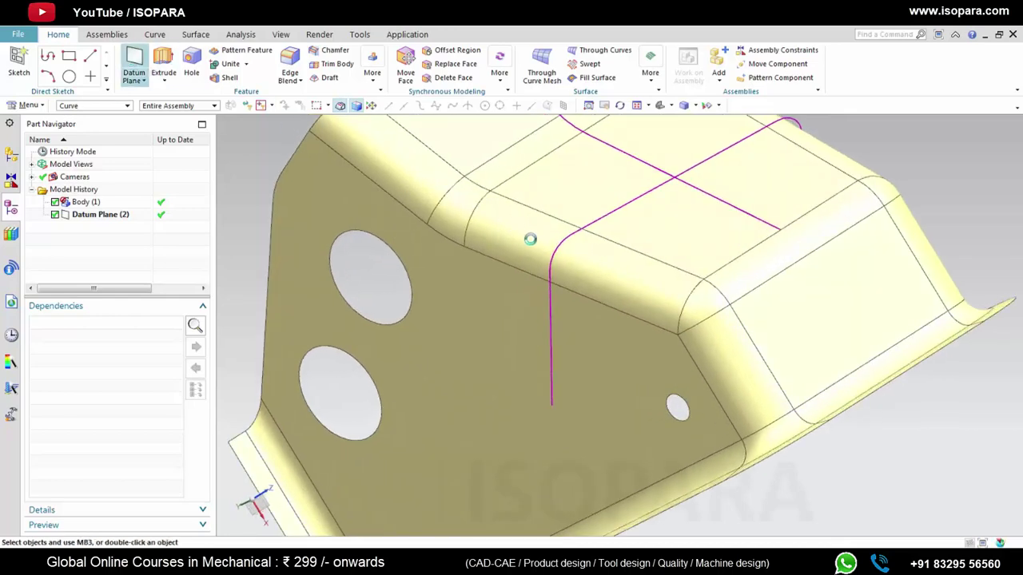
click(553, 403)
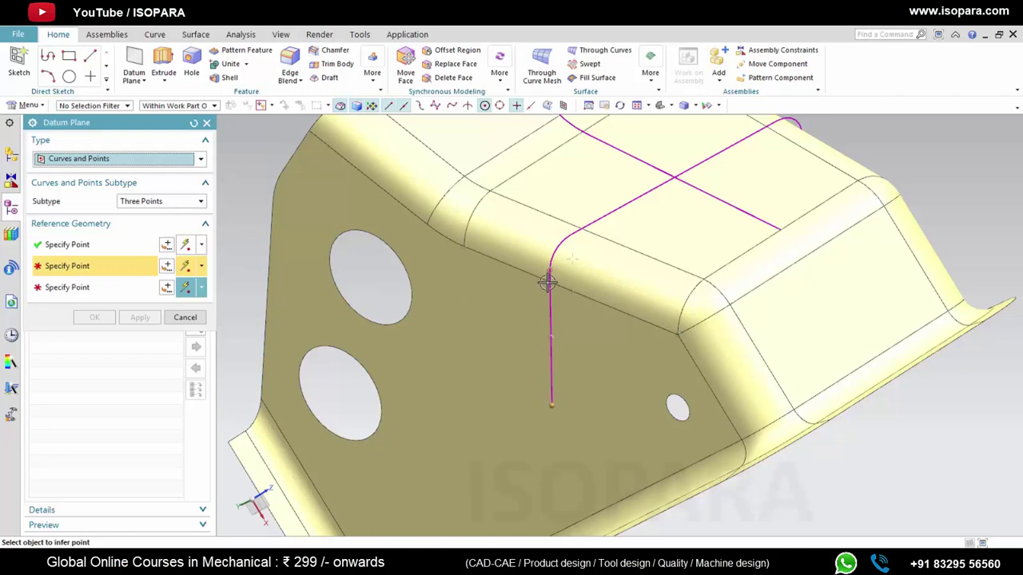
click(571, 234)
click(676, 176)
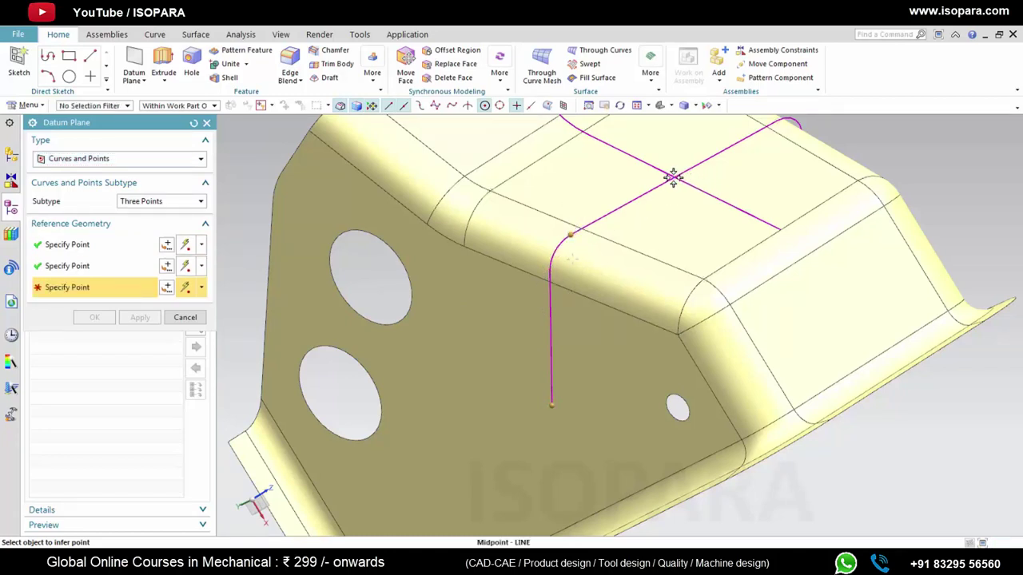
scroll(640, 274, up, 5)
middle_drag(646, 291, 623, 283)
drag(648, 298, 603, 264)
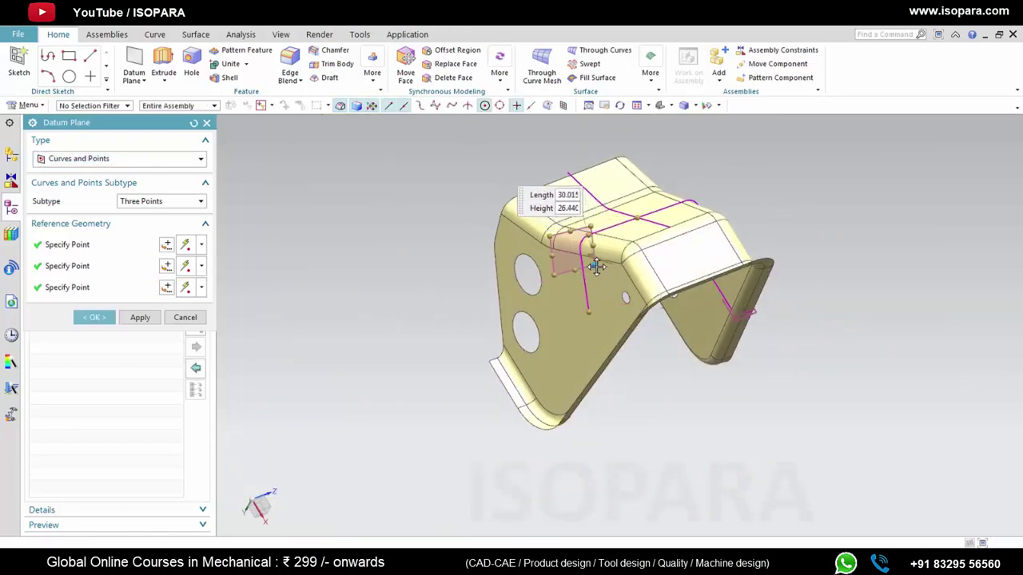
middle_click(752, 220)
Step: Define a third datum plane through three points on the lengthwise curve: its upper end, the bend arc's upper end and its lower end
middle_drag(697, 240, 693, 277)
scroll(703, 306, up, 2)
scroll(695, 277, up, 1)
scroll(693, 277, up, 3)
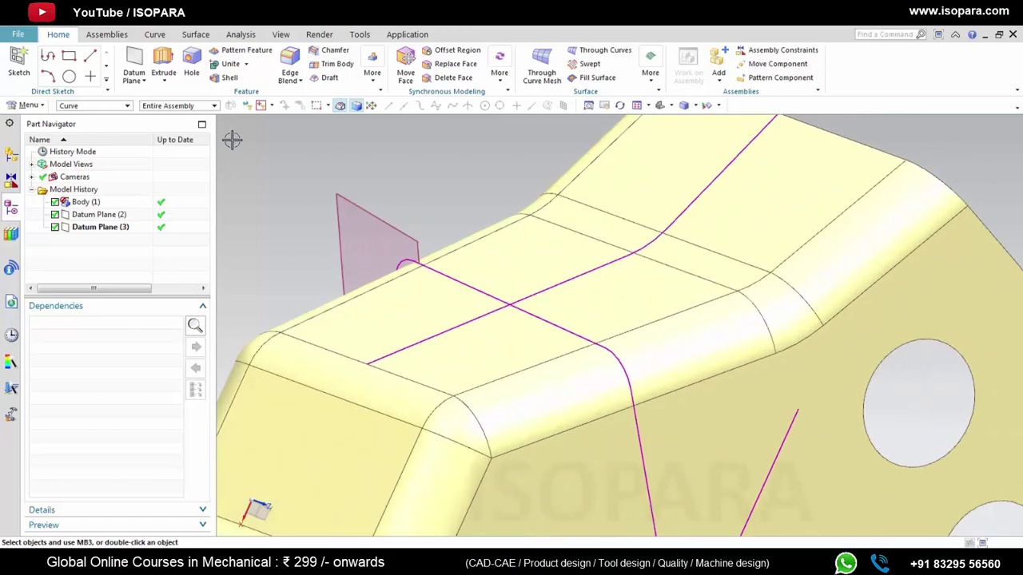
scroll(662, 180, down, 3)
shift+middle_drag(710, 196, 692, 260)
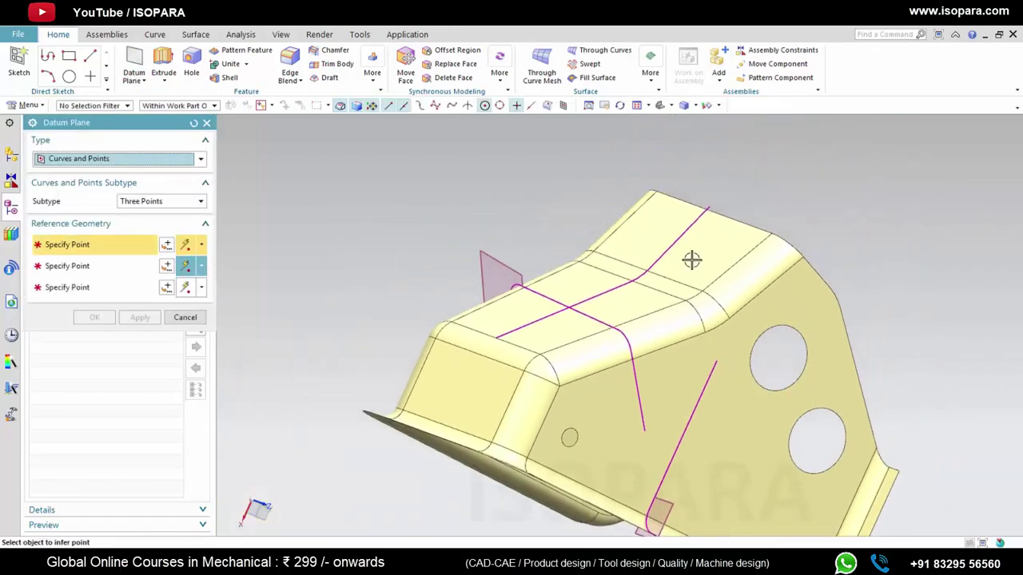
scroll(692, 257, up, 1)
click(713, 194)
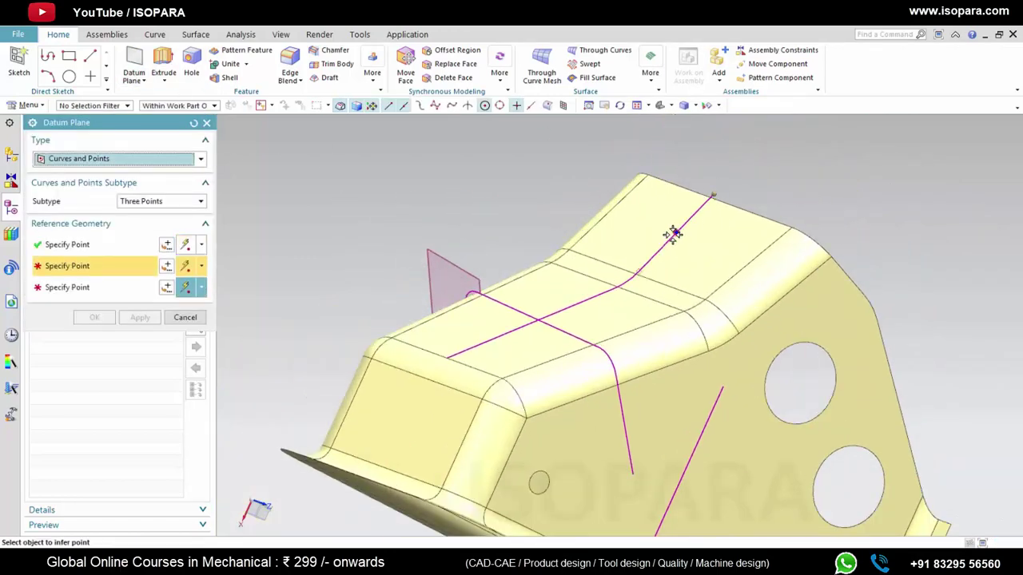
click(639, 271)
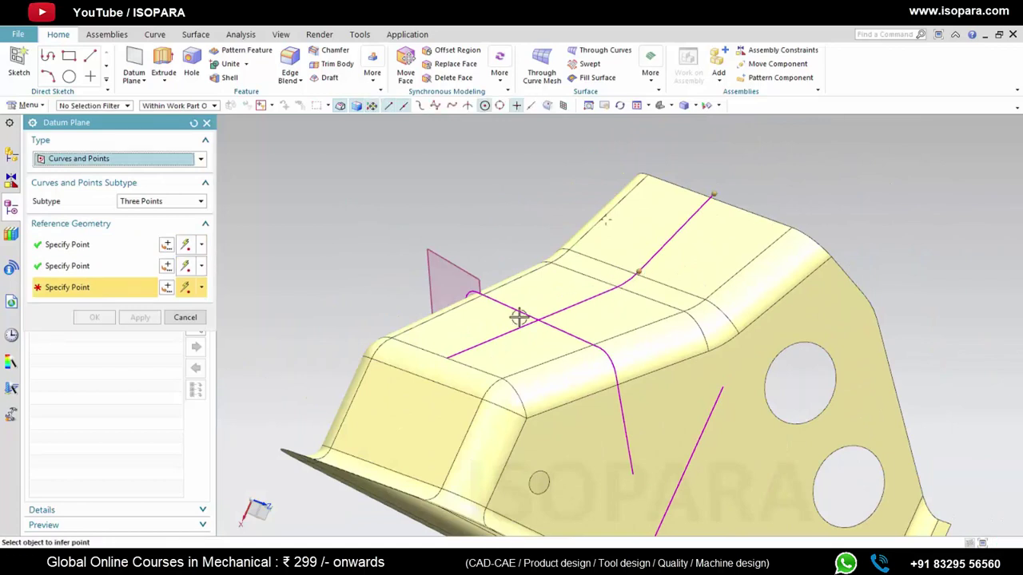
click(448, 354)
Step: Shrink the lengthwise curve's datum plane to 24 mm length, reduce its height, and create it
scroll(671, 248, down, 2)
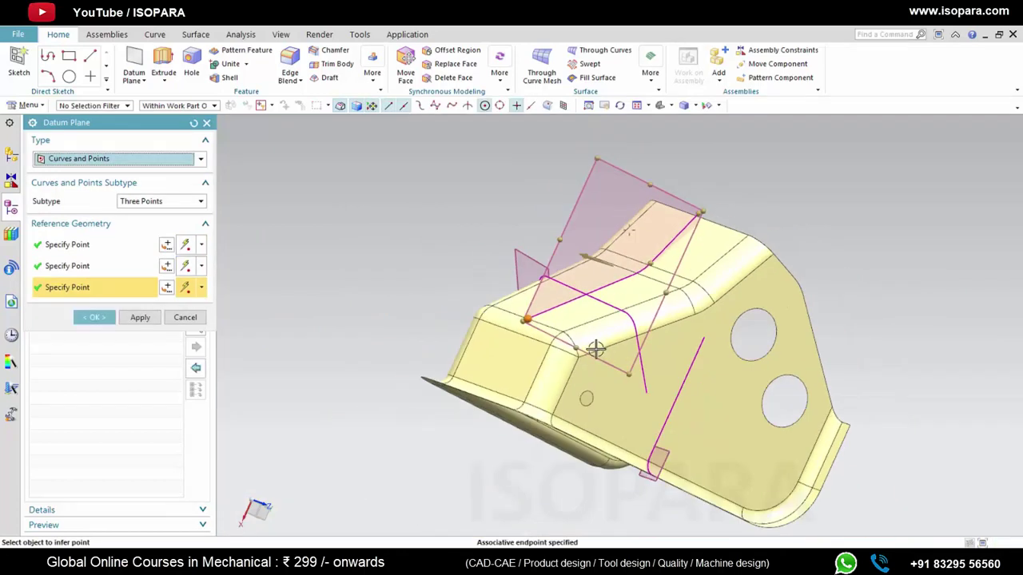
drag(576, 345, 625, 214)
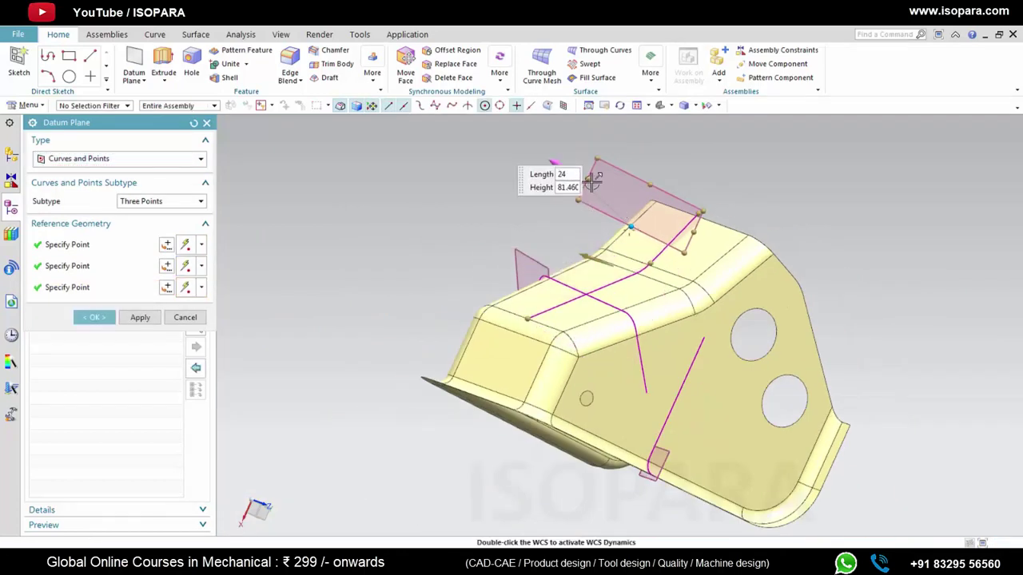
drag(592, 184, 659, 219)
middle_click(676, 273)
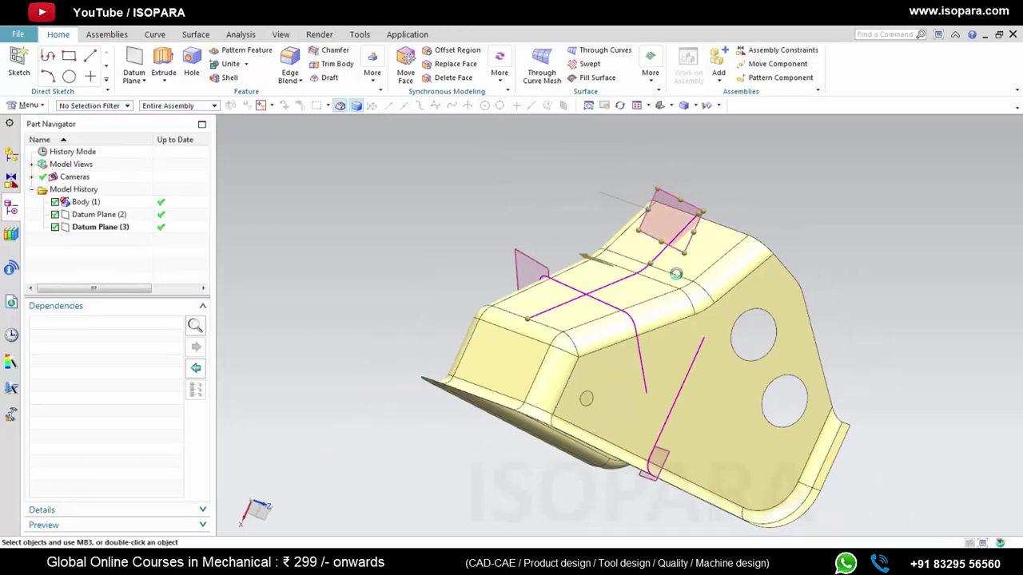
Step: Create a one-plane view section that clips the body at the datum plane of the crosswise curve
middle_drag(676, 273, 698, 283)
scroll(685, 296, down, 3)
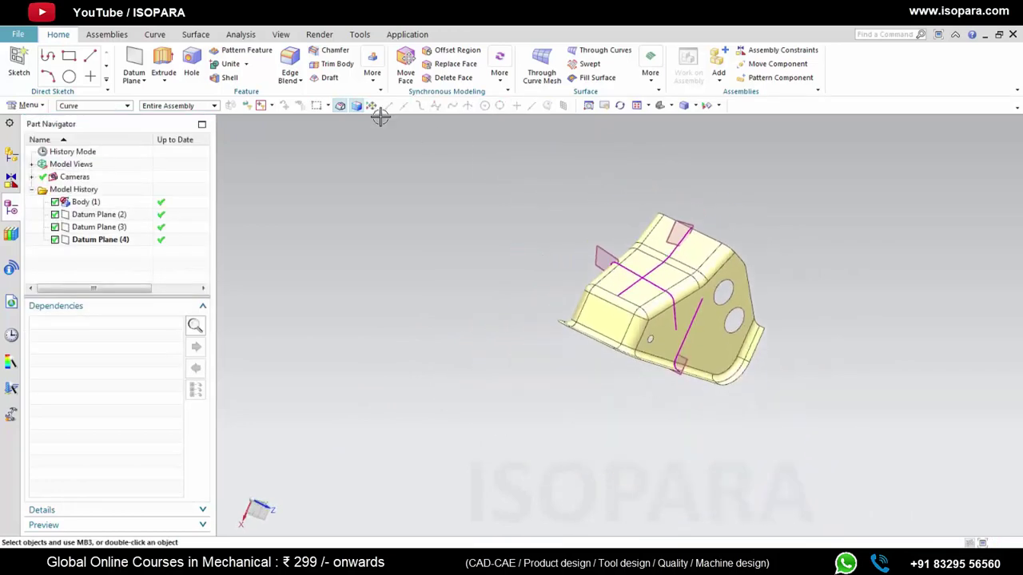
click(281, 34)
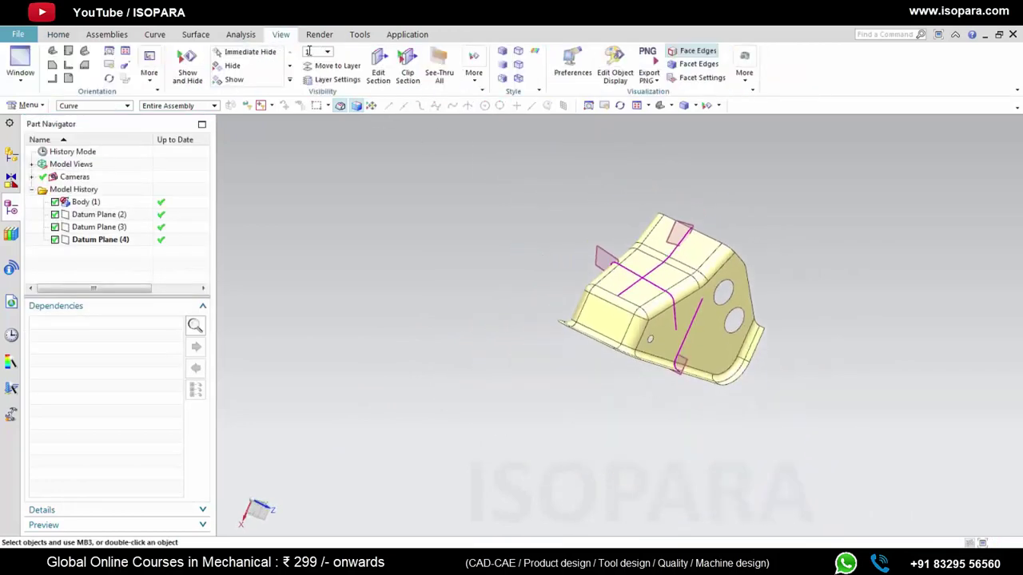
click(379, 71)
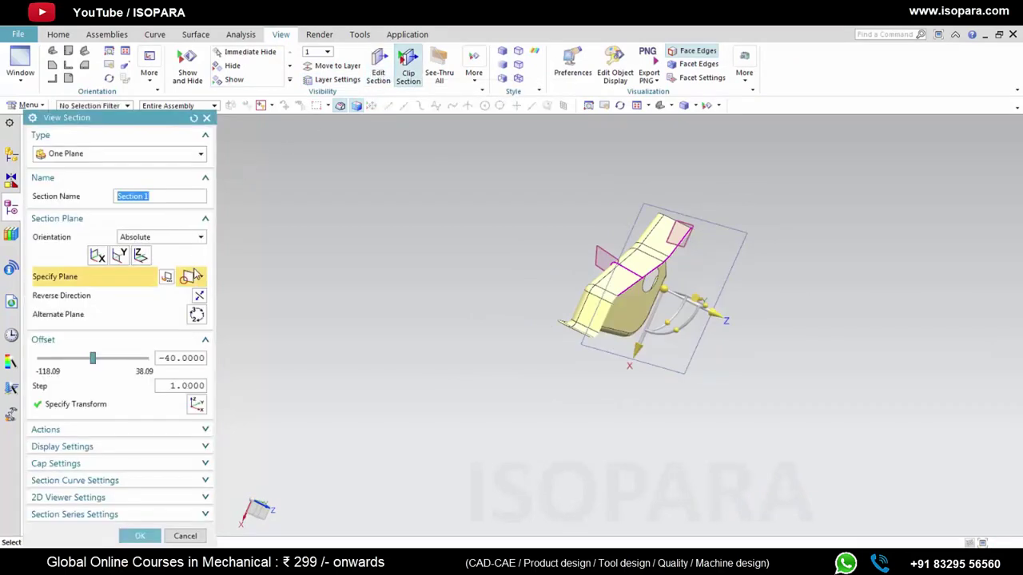
click(195, 276)
click(189, 28)
scroll(677, 304, up, 3)
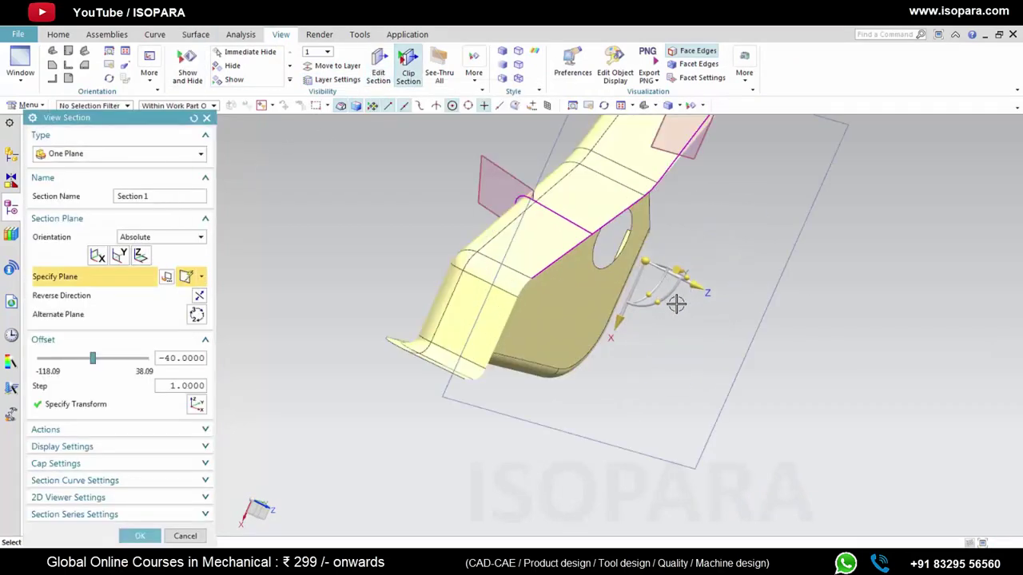
click(513, 176)
middle_drag(587, 219, 543, 265)
scroll(525, 242, up, 5)
scroll(516, 222, down, 5)
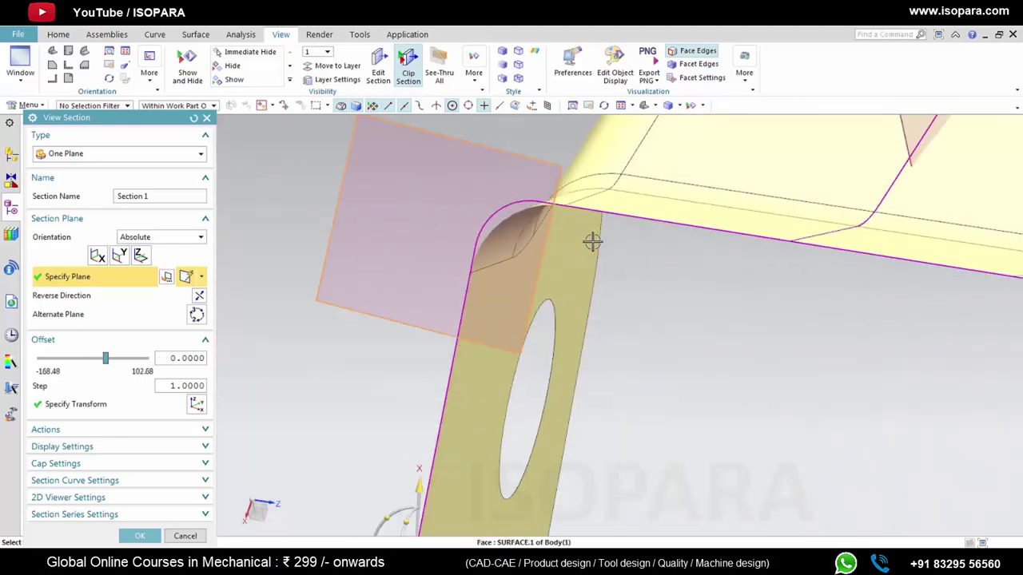
middle_click(599, 237)
Step: Examine the clipped body's rounded upper corner against the crosswise curve's arc
scroll(601, 238, down, 4)
shift+middle_drag(763, 299, 570, 299)
scroll(536, 291, up, 2)
scroll(566, 281, up, 3)
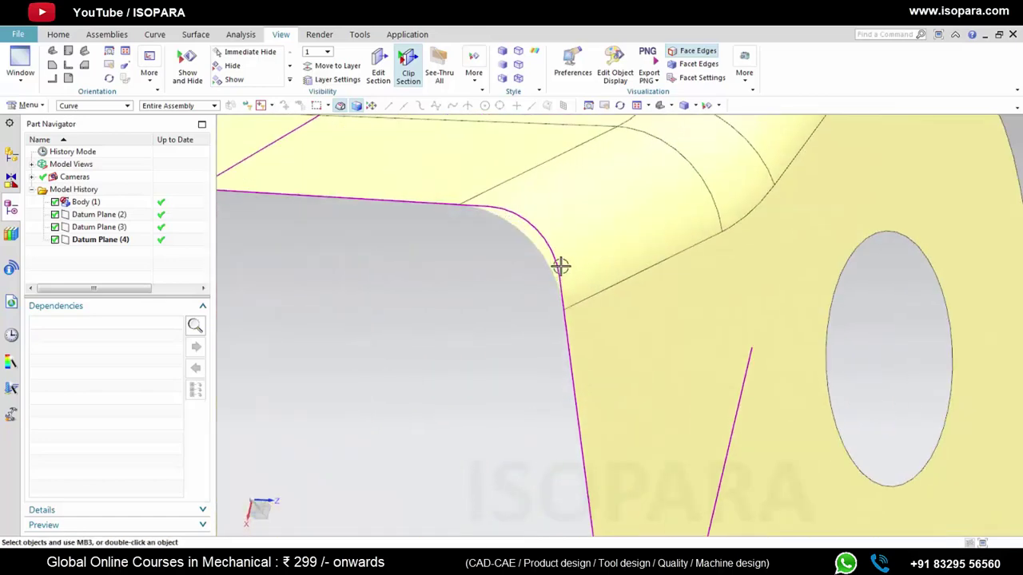
scroll(559, 267, up, 2)
shift+middle_drag(557, 244, 556, 299)
scroll(544, 293, down, 2)
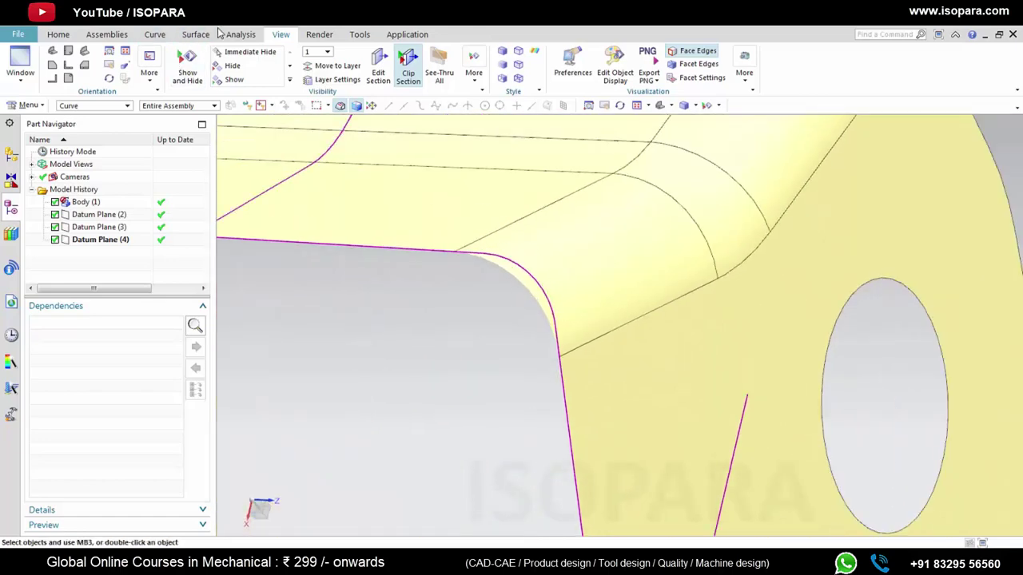
Step: Measure the local radius at three points on the rounded corner face near the crosswise curve
click(239, 34)
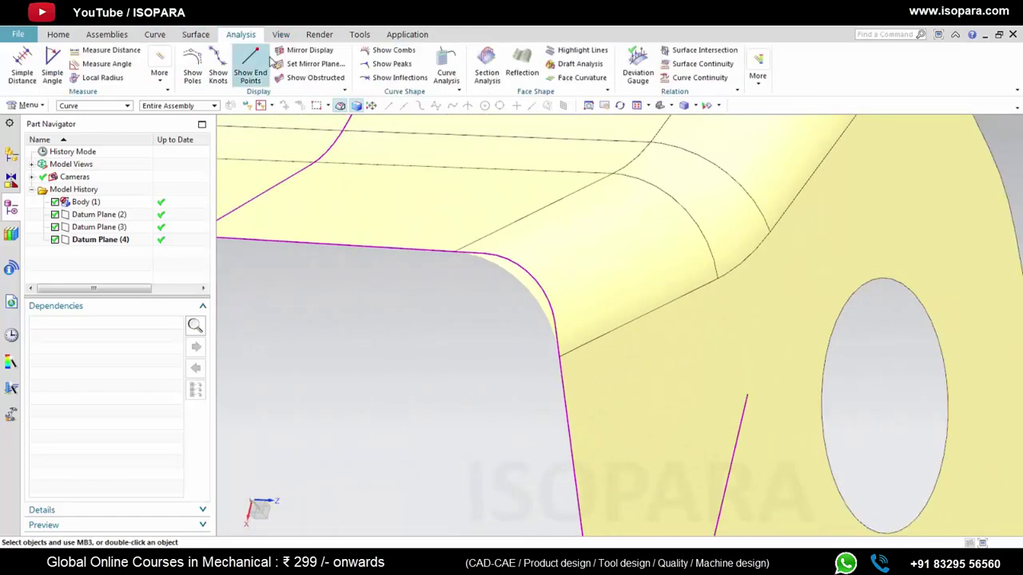
click(112, 79)
scroll(532, 276, up, 2)
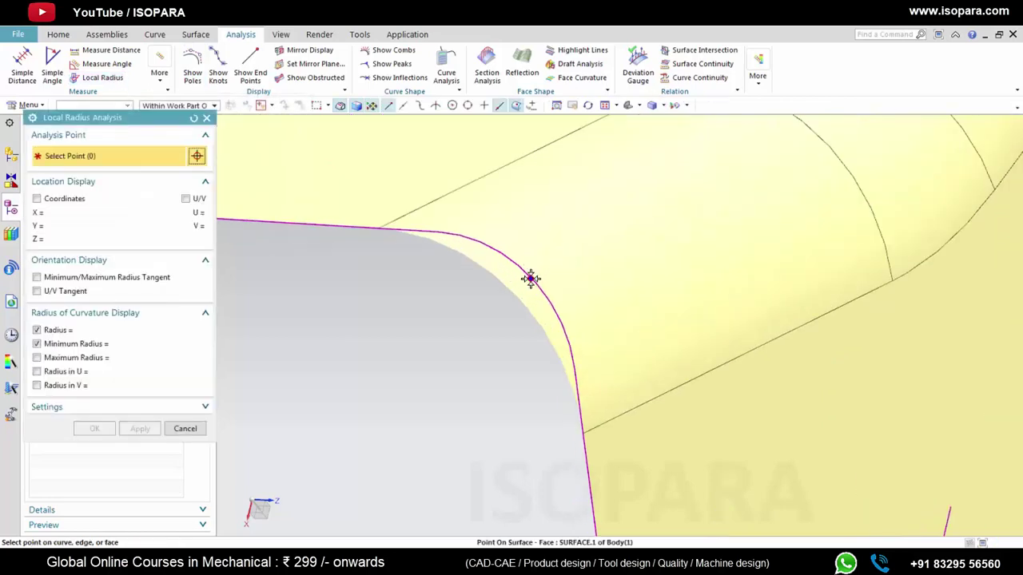
click(524, 280)
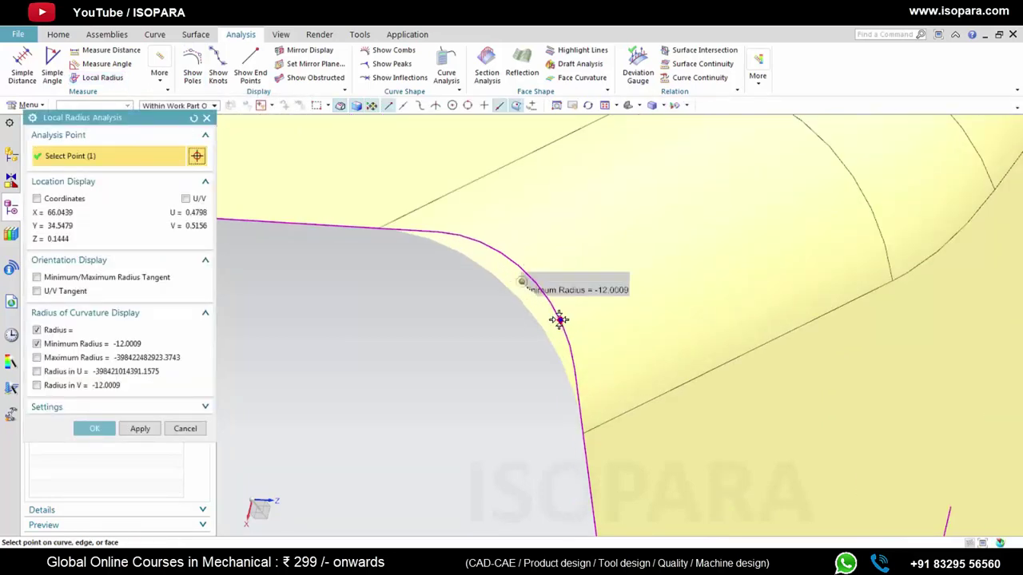
scroll(560, 320, up, 2)
click(487, 220)
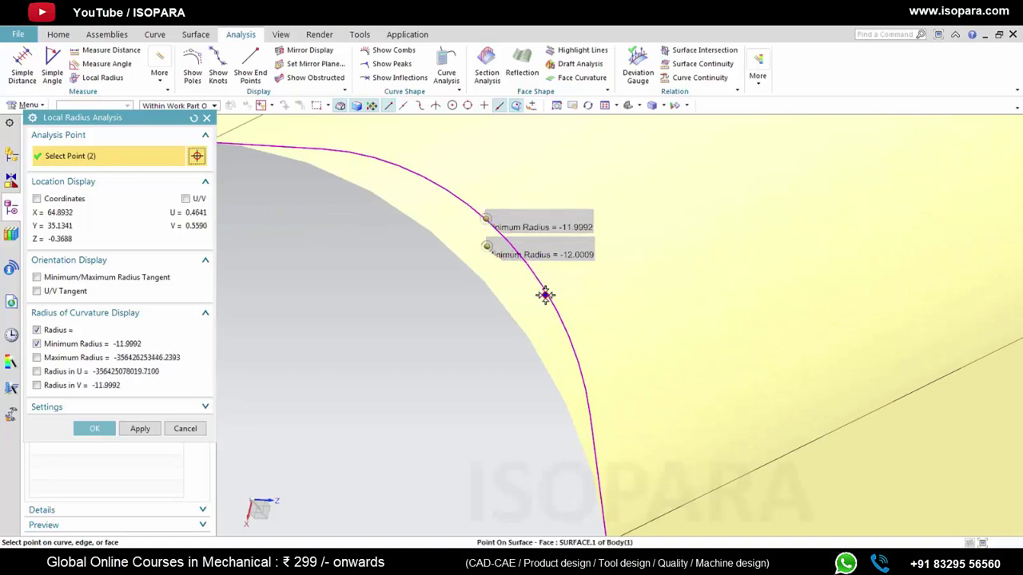
click(546, 296)
scroll(548, 310, down, 3)
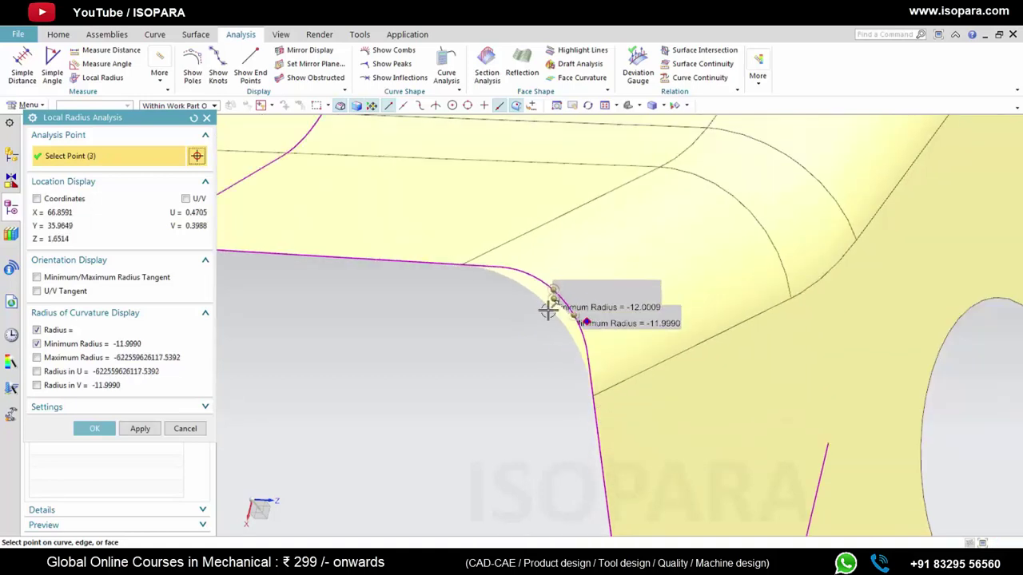
click(207, 118)
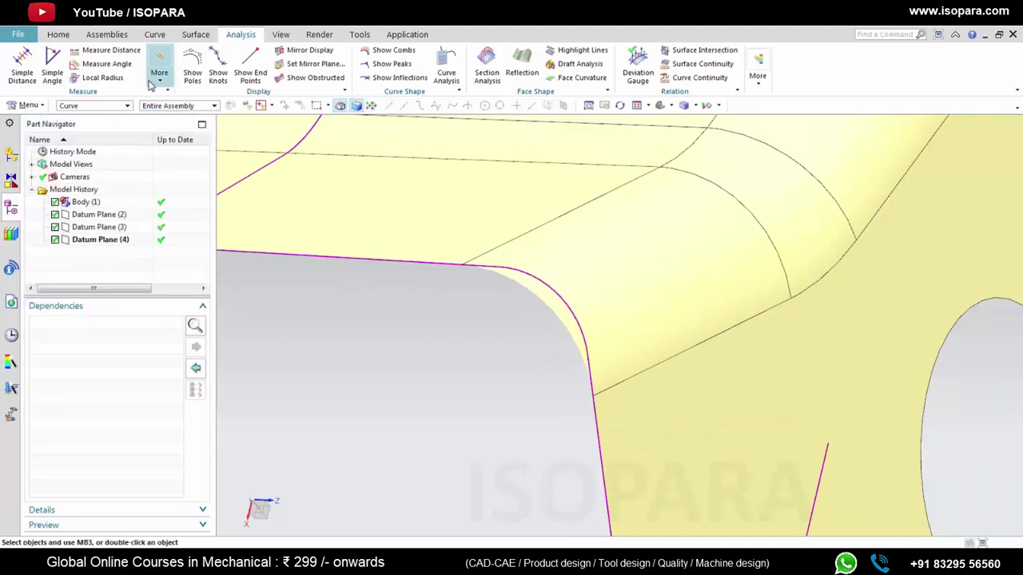
Step: Check the radius of the crosswise curve's corner arc with the Simple Radius measurement
click(160, 74)
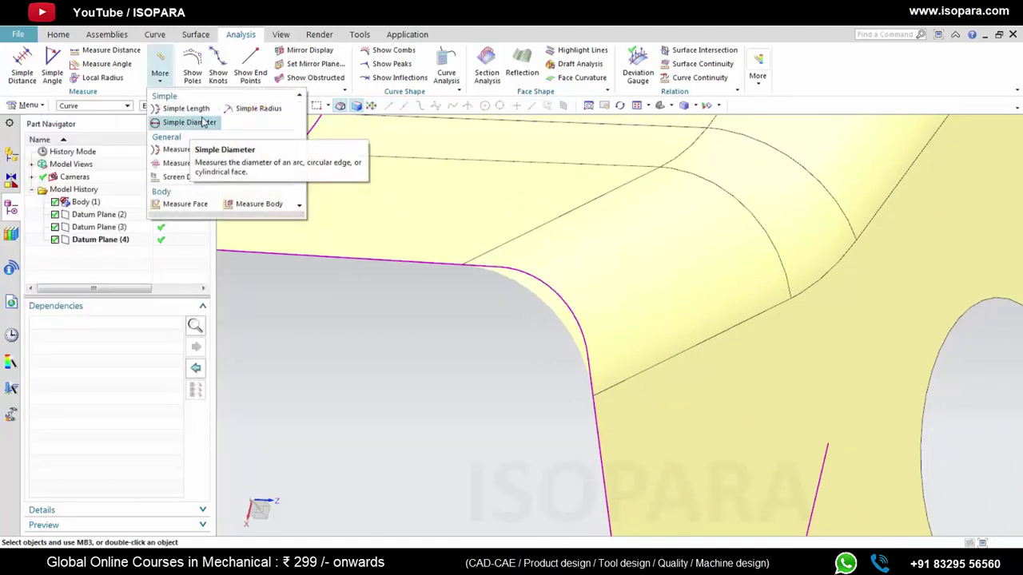
click(254, 109)
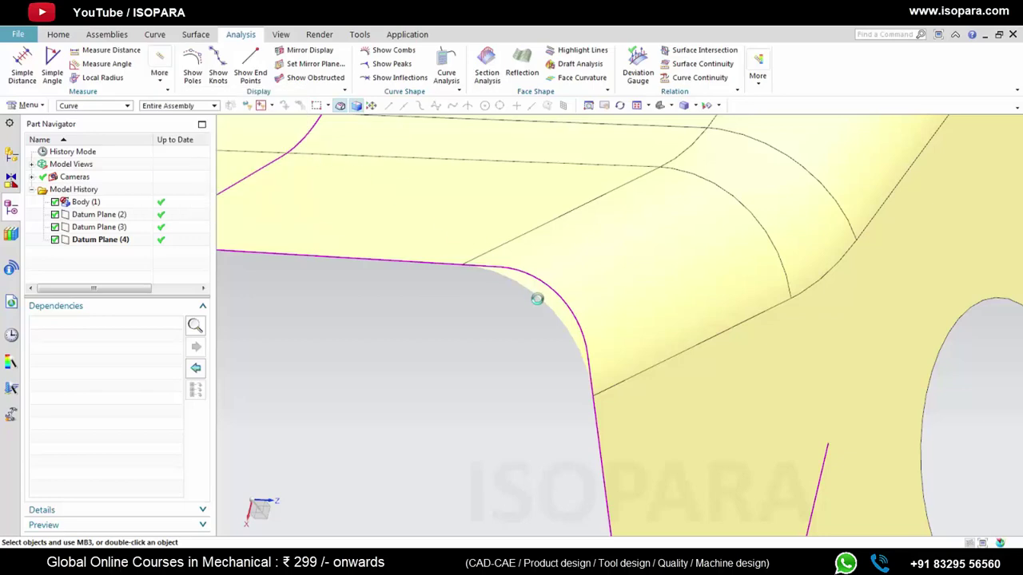
scroll(592, 286, down, 2)
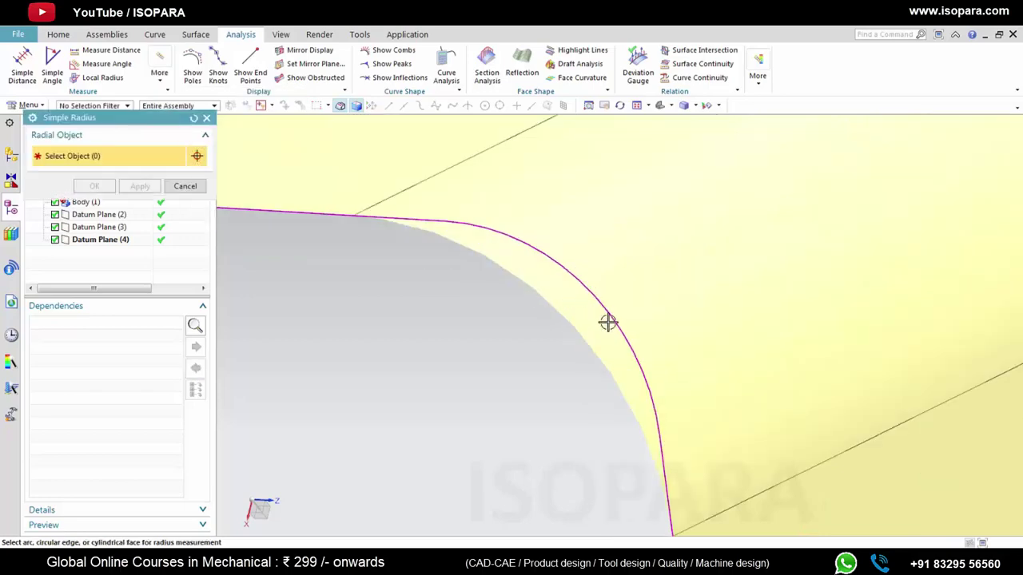
scroll(553, 311, up, 3)
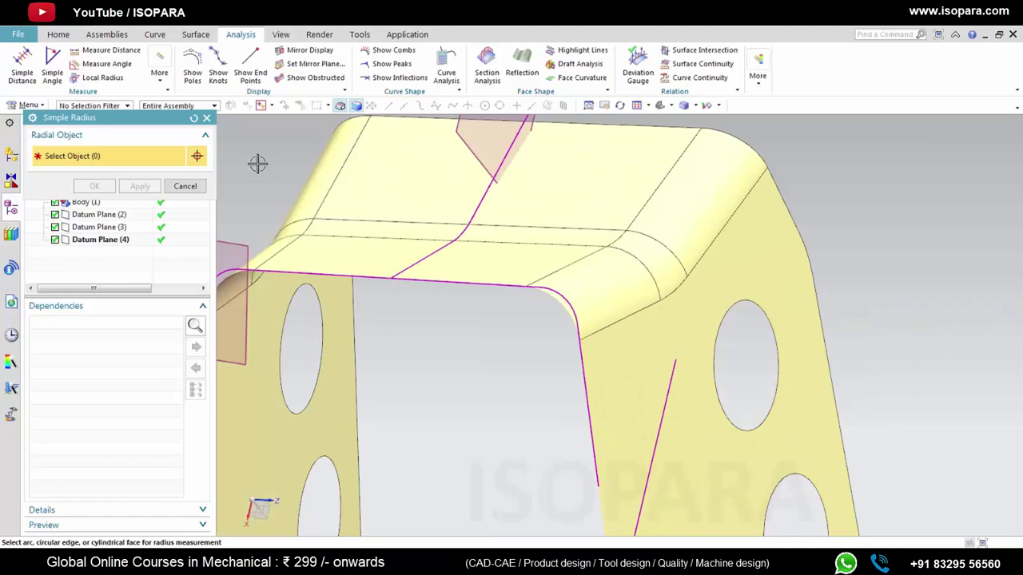
drag(157, 121, 146, 134)
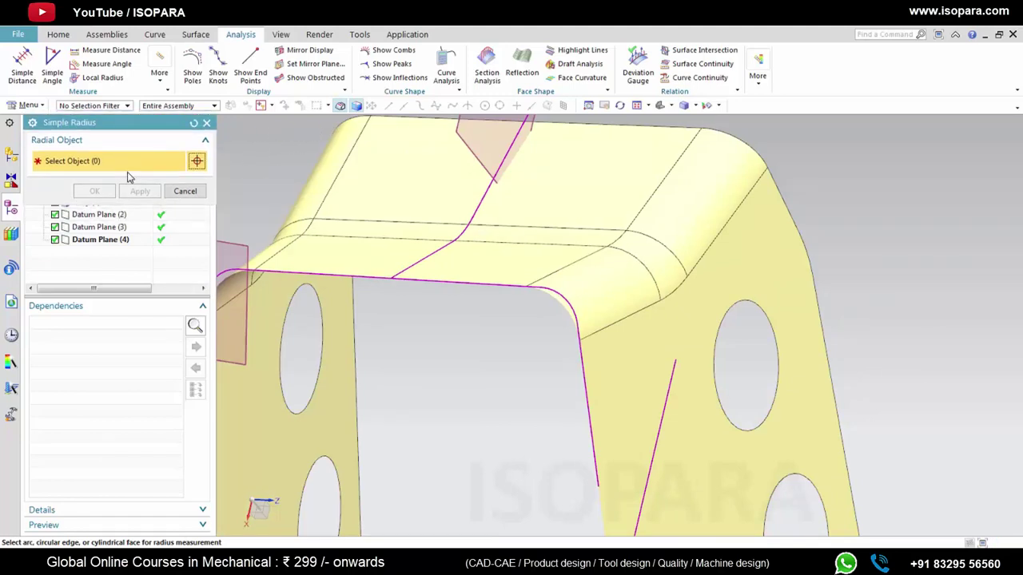
click(194, 194)
Step: Edit the view section so that it clips the body at the datum plane of the lengthwise curve
scroll(582, 262, down, 3)
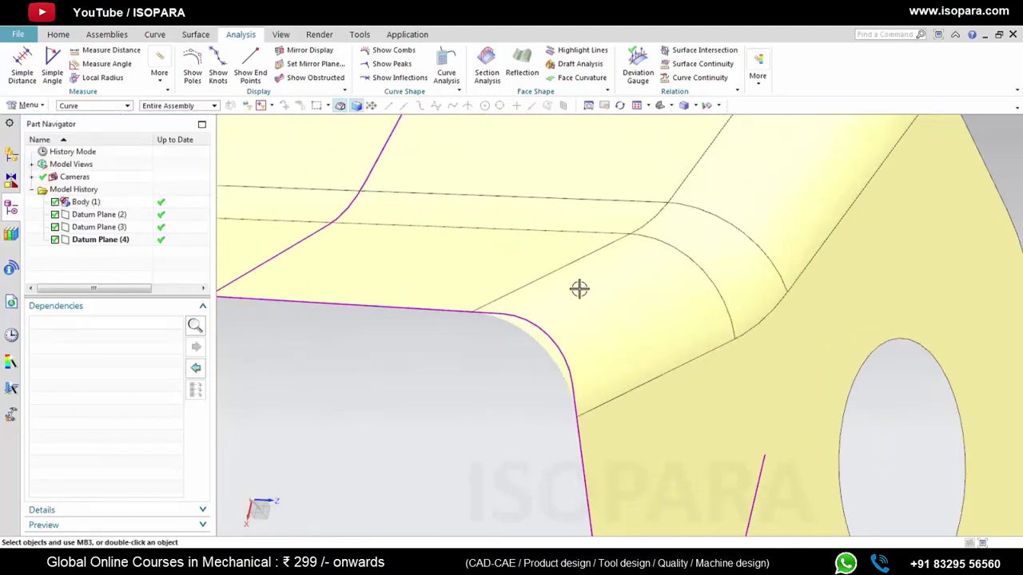
scroll(573, 327, up, 3)
middle_drag(574, 321, 575, 332)
scroll(575, 332, up, 5)
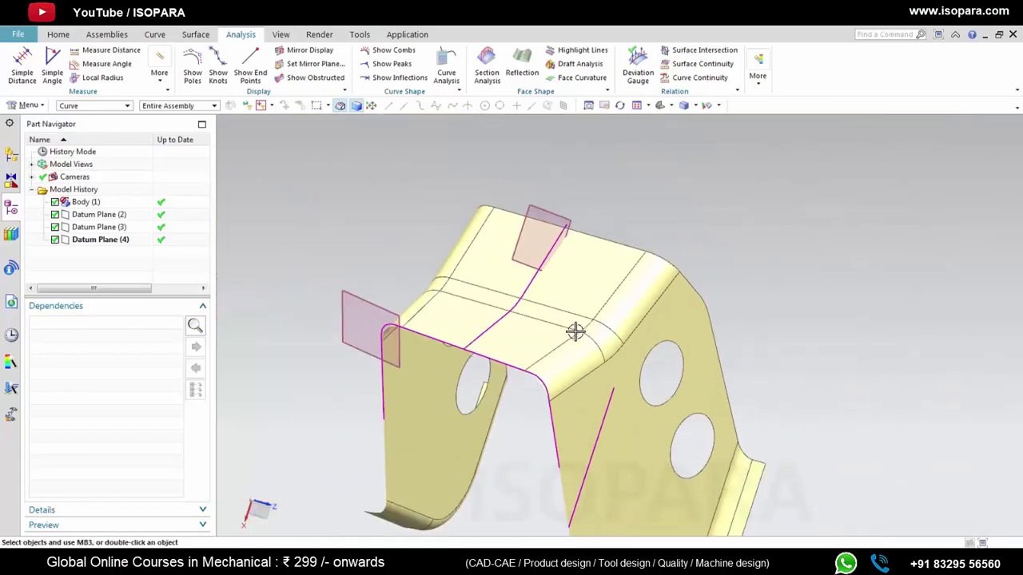
scroll(530, 345, down, 3)
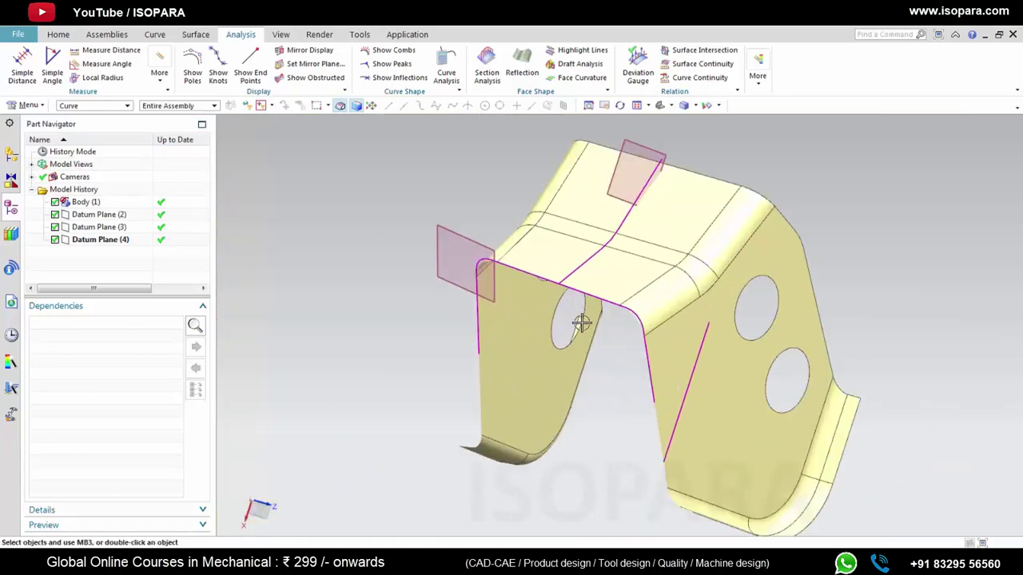
scroll(309, 217, up, 1)
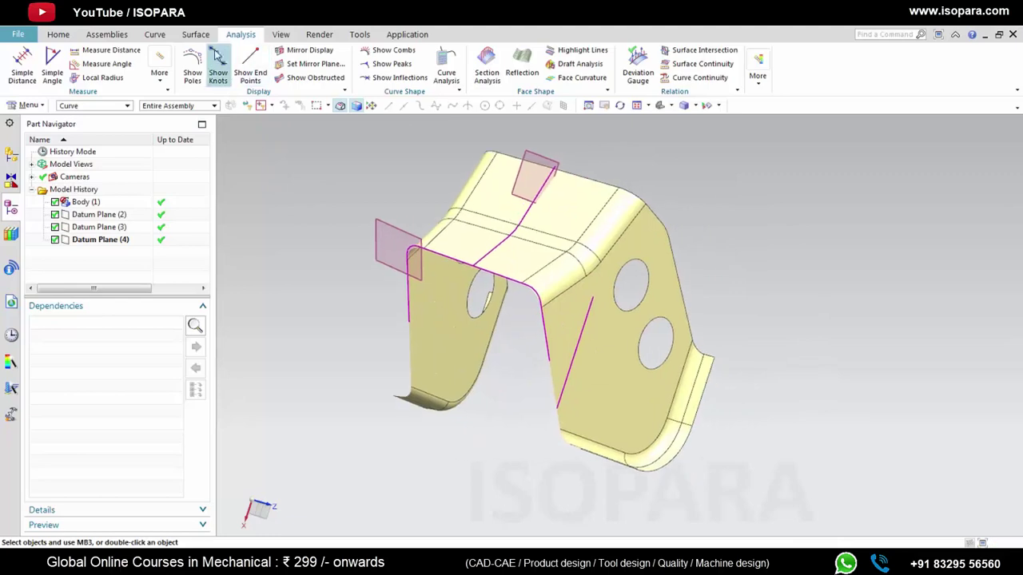
click(279, 34)
click(408, 67)
click(409, 68)
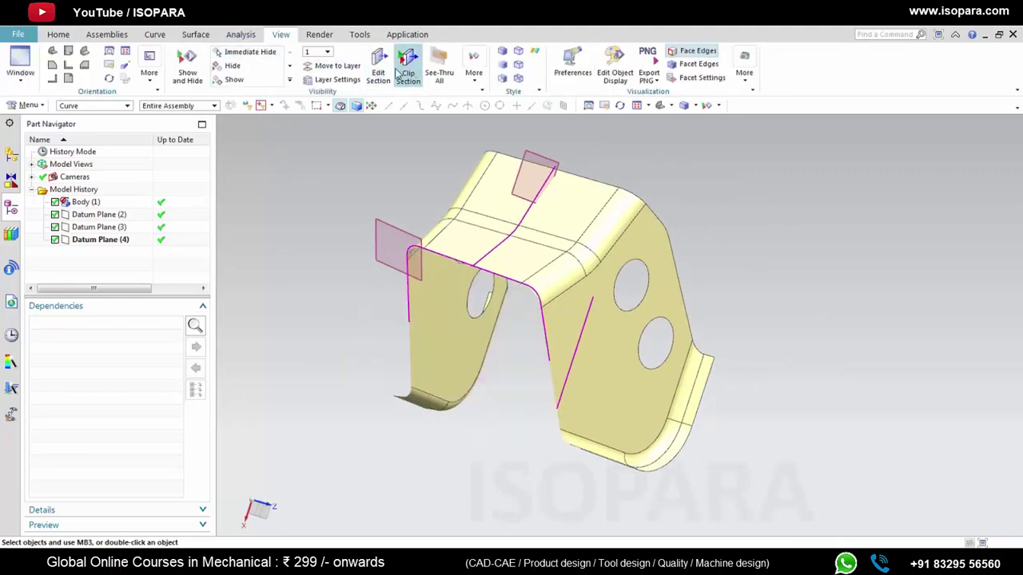
click(378, 68)
click(571, 142)
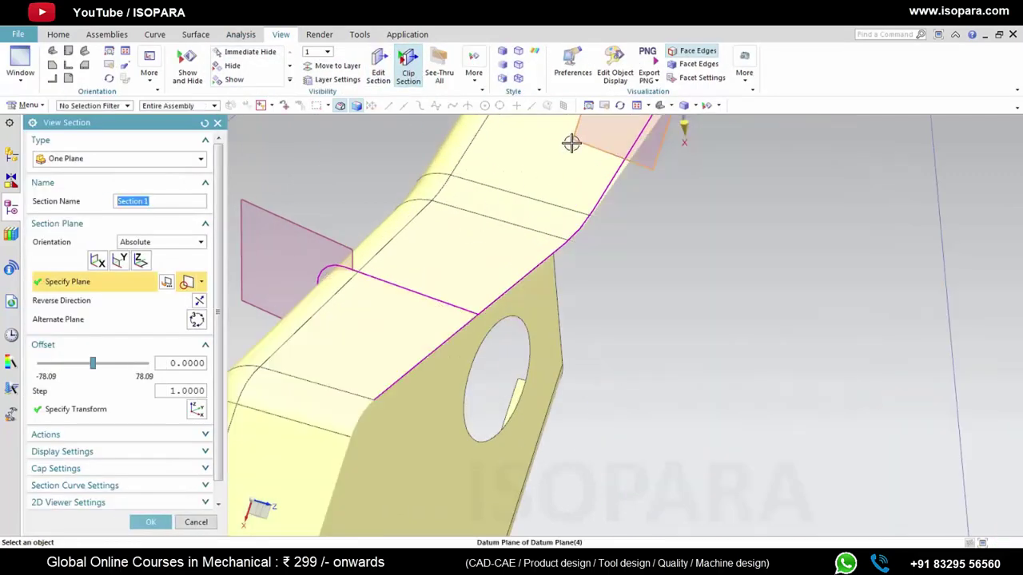
Step: Measure the angle between the lengthwise curve's two straight lines on either side of the bend, and cancel the section edit
scroll(562, 244, down, 5)
mouse_move(563, 247)
middle_down()
mouse_move(561, 223)
mouse_move(556, 232)
middle_up()
scroll(555, 232, down, 5)
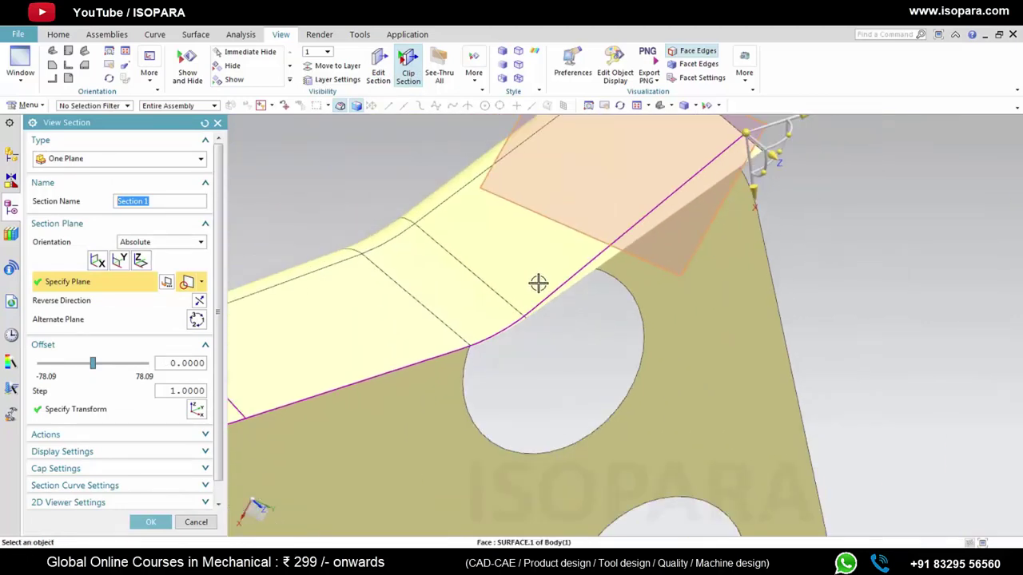
shift+middle_drag(539, 283, 562, 253)
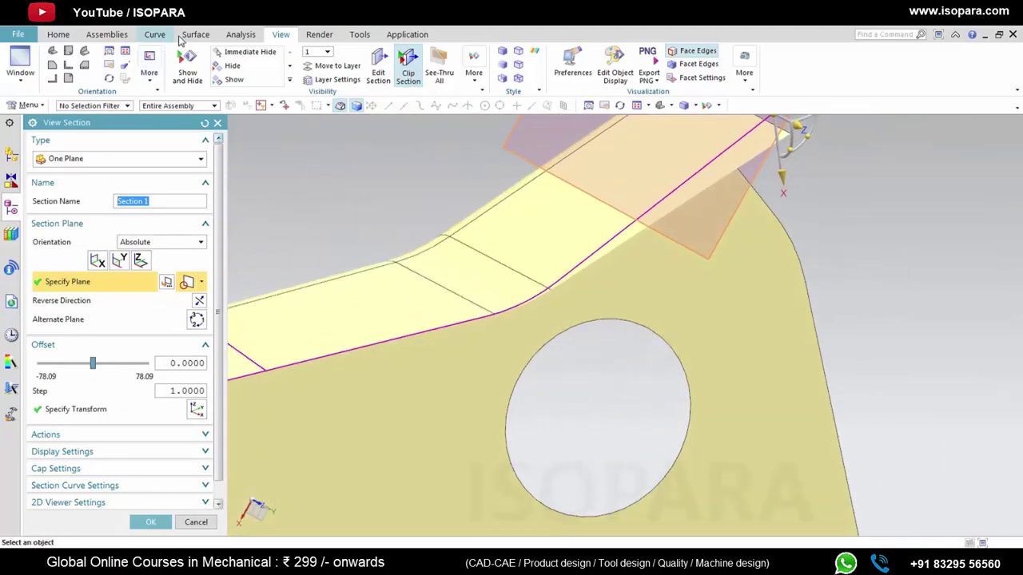
click(243, 39)
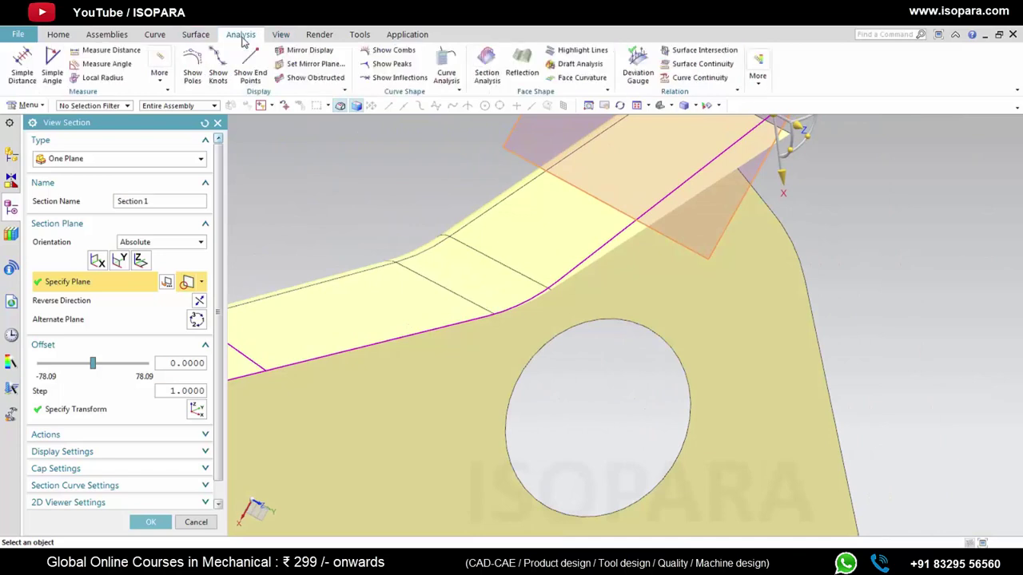
click(104, 63)
scroll(467, 318, down, 2)
click(455, 318)
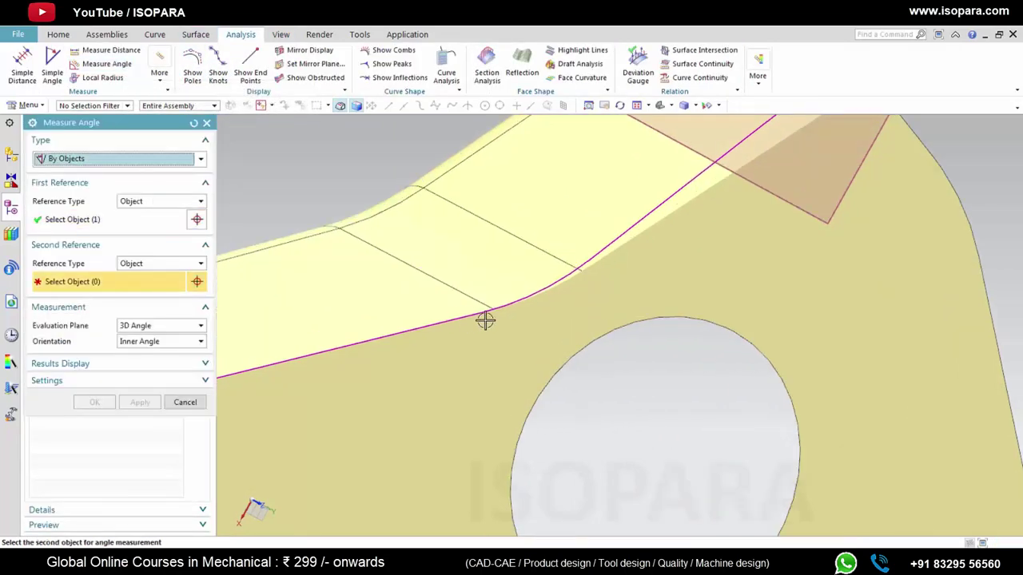
click(634, 224)
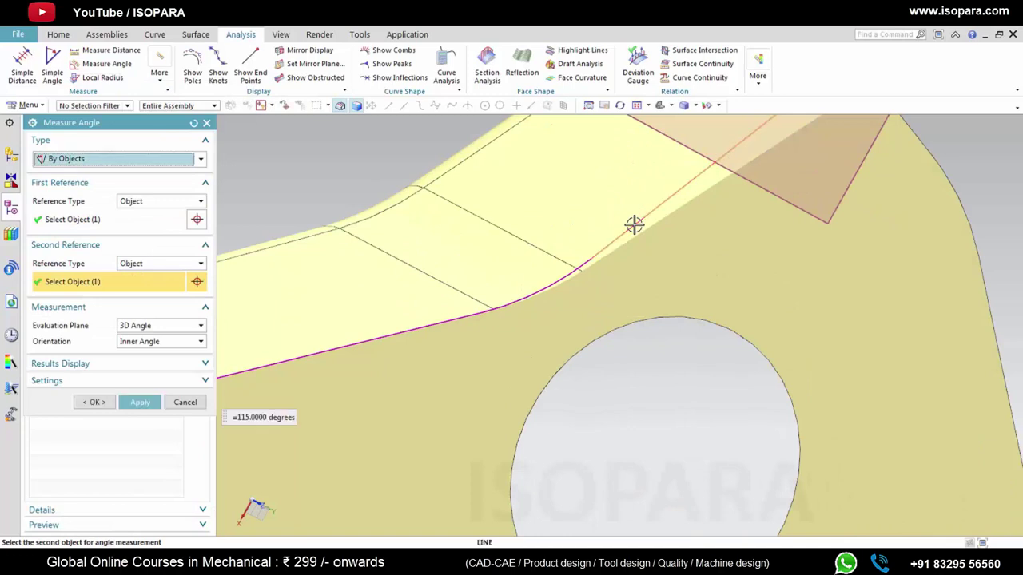
middle_drag(551, 322, 261, 431)
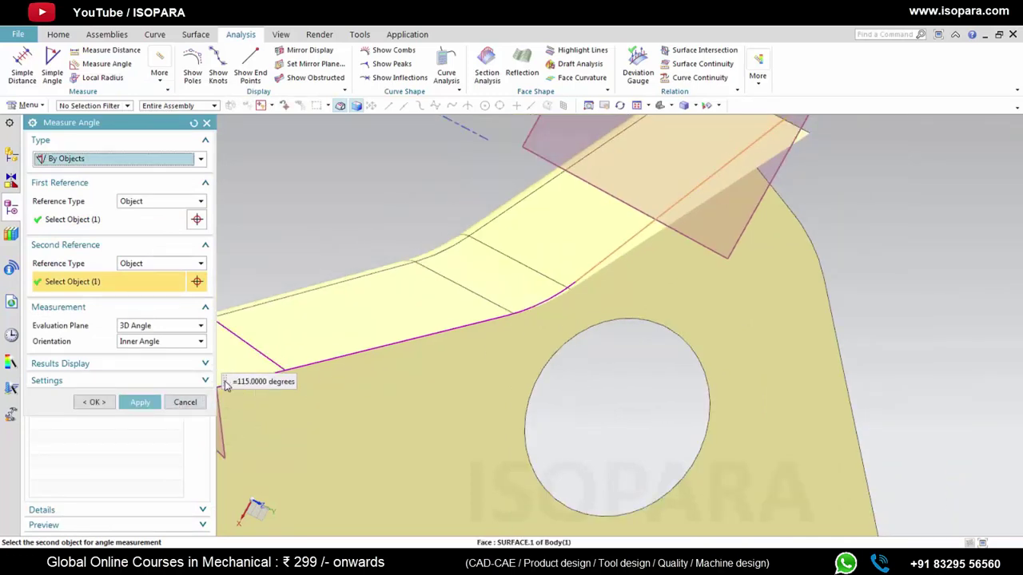
click(185, 402)
key(ctrl+h)
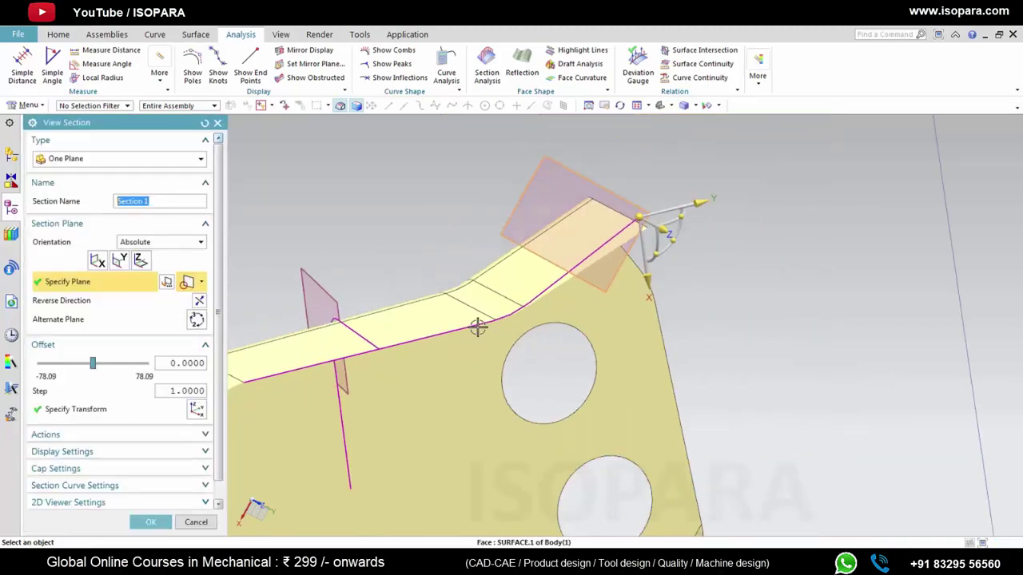
middle_drag(477, 327, 245, 475)
click(196, 521)
Step: Edit the view section with another plane method and try to shift its plane along its normal to the bottom flange curve
middle_drag(448, 375, 520, 338)
click(281, 35)
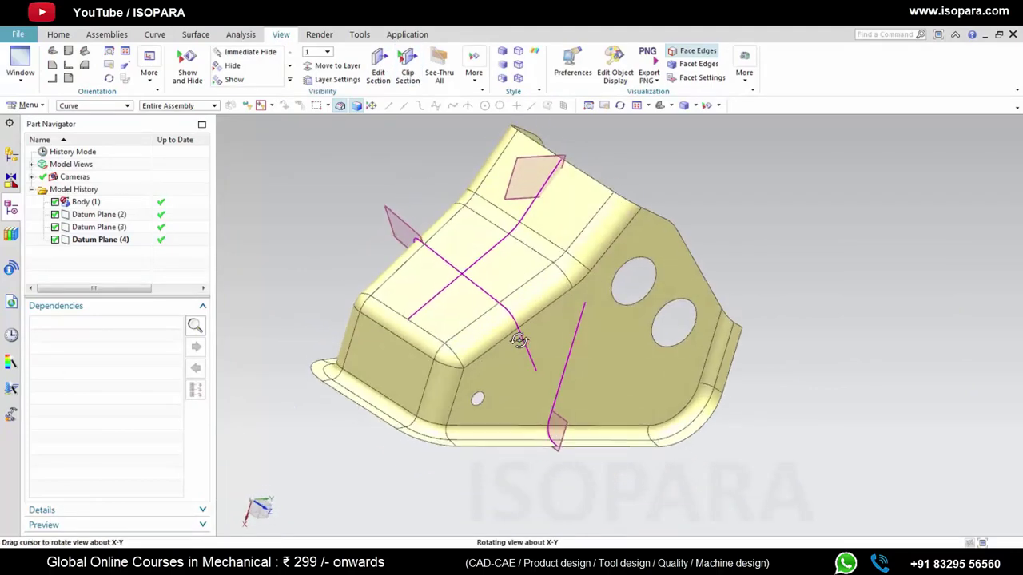
scroll(548, 361, up, 3)
click(380, 64)
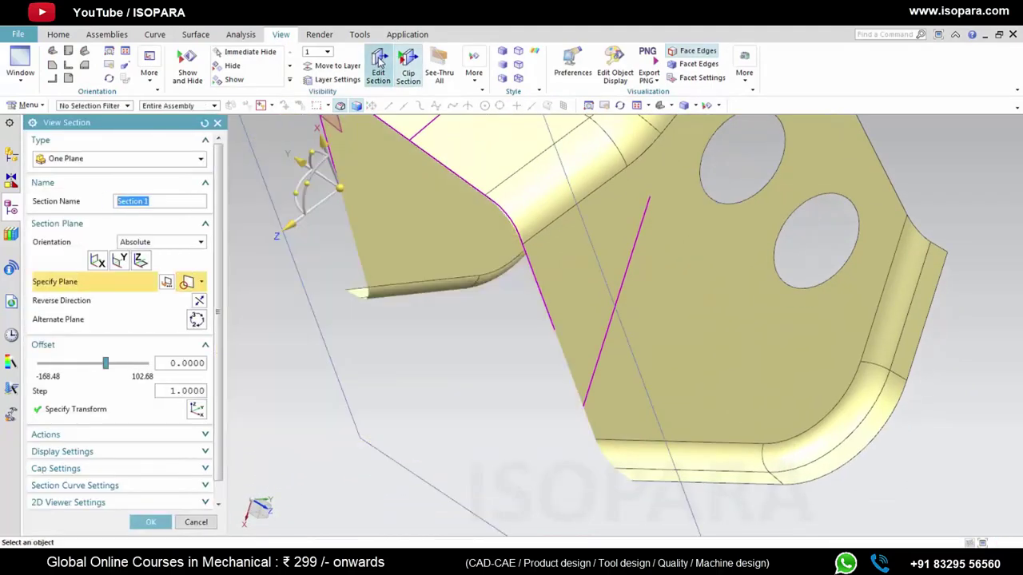
click(201, 283)
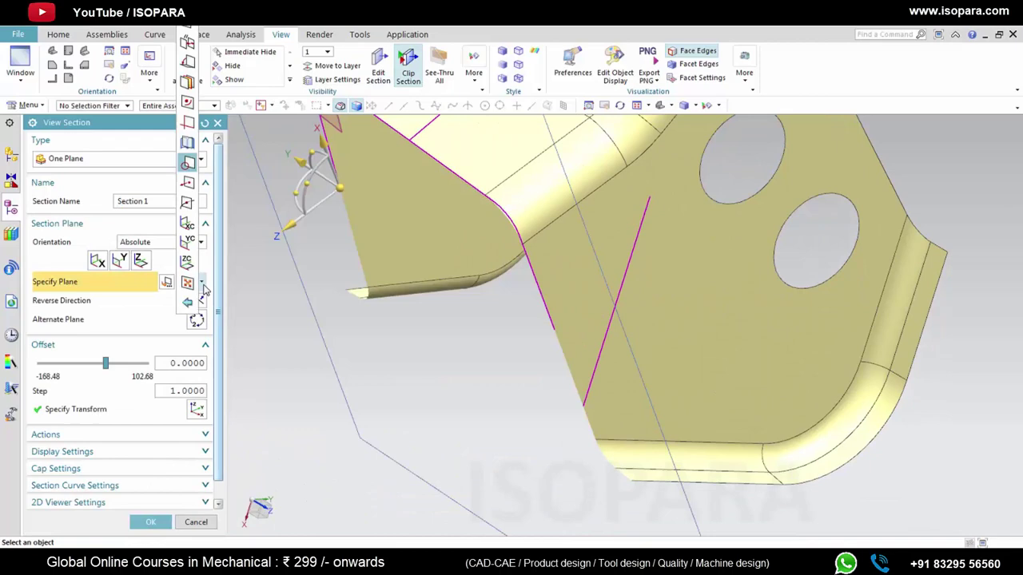
click(191, 43)
scroll(544, 363, down, 3)
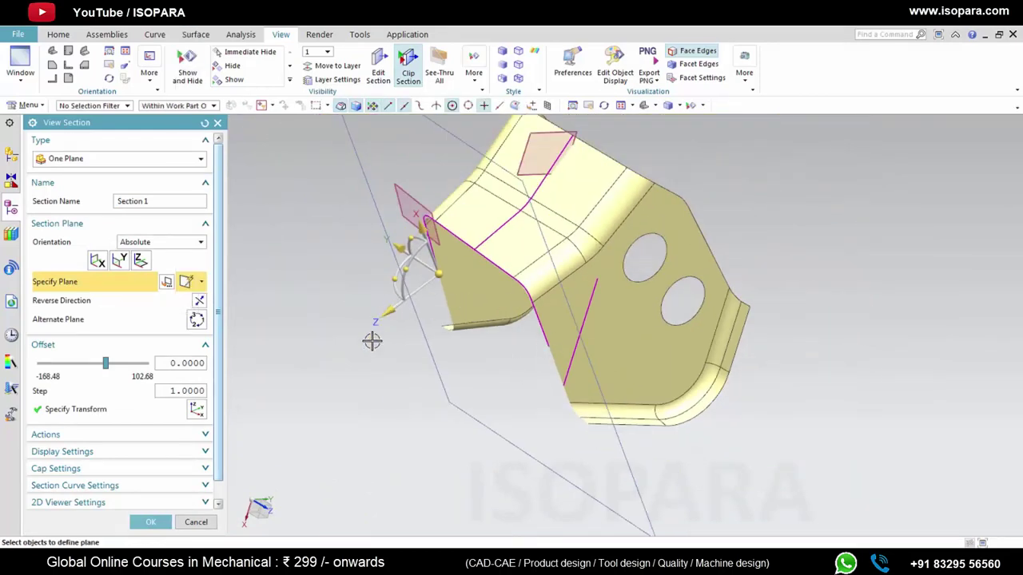
drag(389, 310, 310, 370)
drag(573, 395, 580, 401)
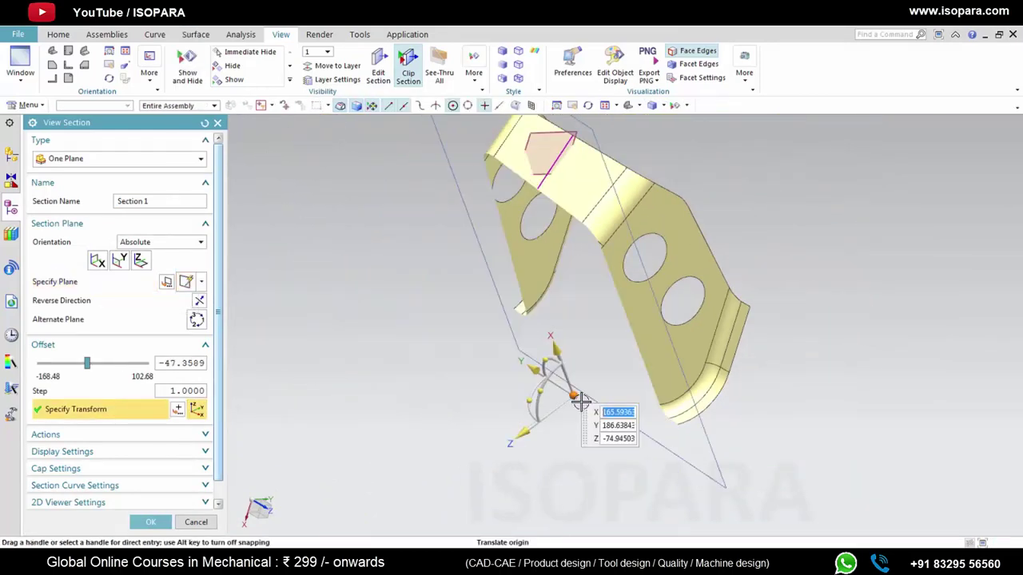
drag(527, 432, 418, 512)
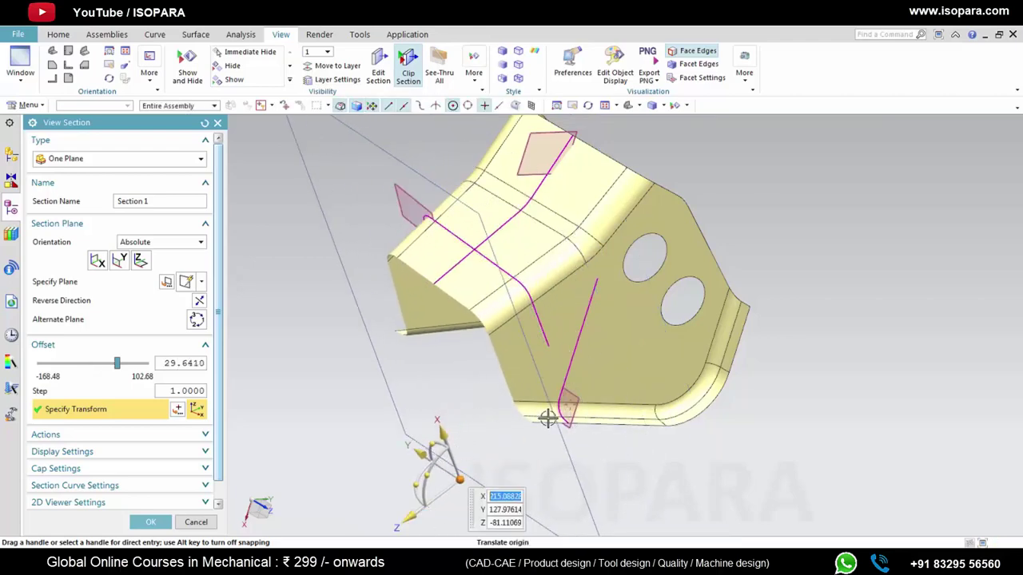
scroll(549, 418, up, 4)
drag(609, 362, 611, 372)
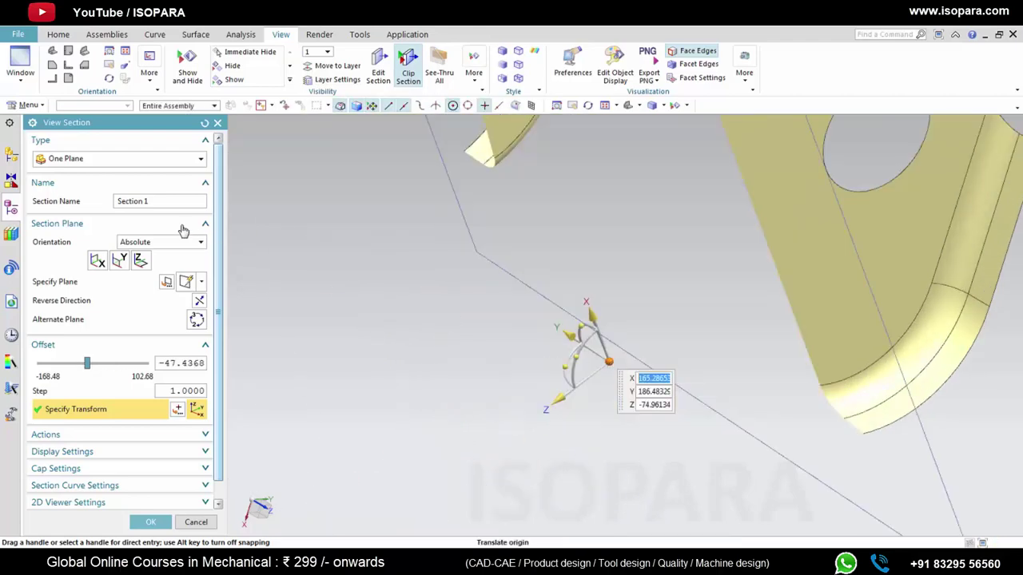
Step: Offset the section plane to 22.5631 to uncover the bottom flange curve's datum plane, and clip the body at that datum plane
click(201, 282)
click(192, 30)
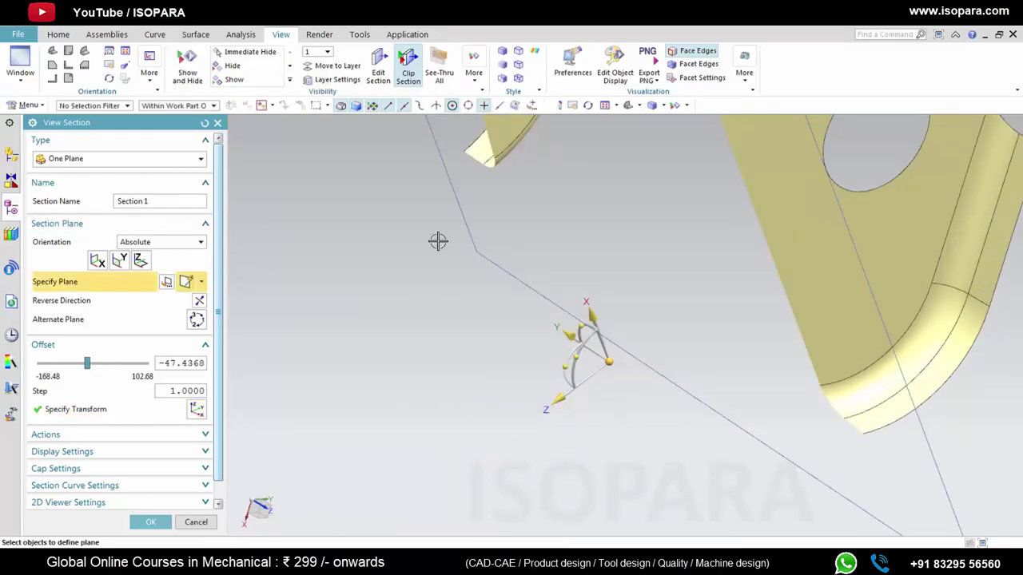
scroll(513, 322, down, 2)
drag(509, 395, 343, 475)
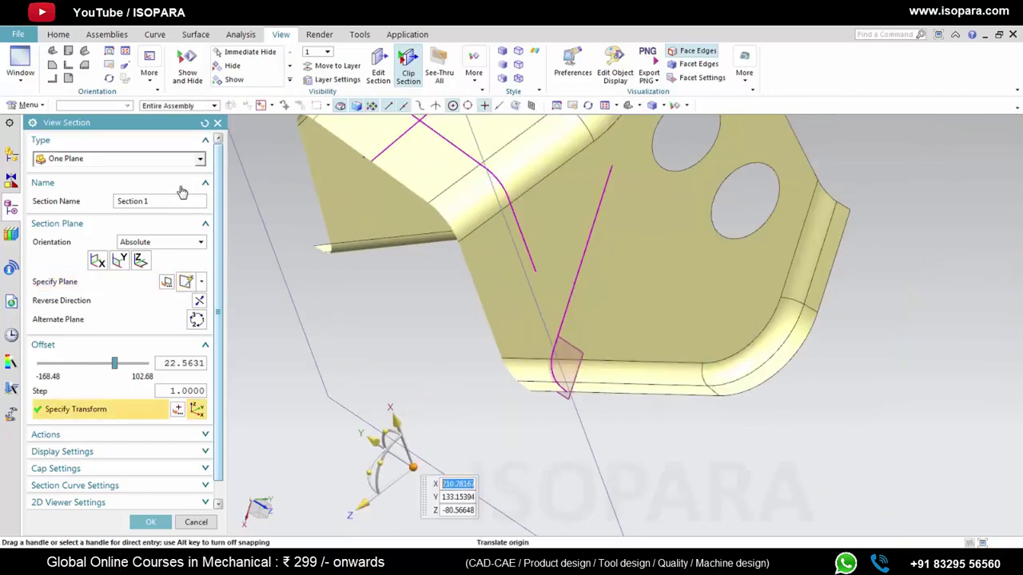
click(201, 282)
click(187, 29)
scroll(586, 368, up, 4)
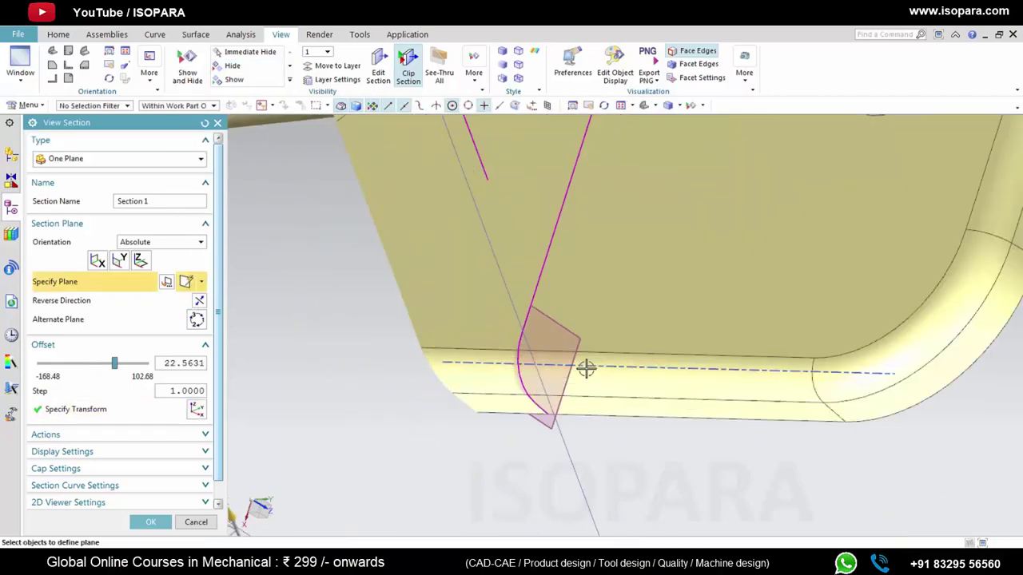
click(567, 323)
Step: Examine the clipped body's bottom flange bend against the flange curve, and leave the section edit without saving it
scroll(581, 338, down, 4)
shift+middle_drag(609, 344, 608, 430)
mouse_move(618, 324)
shift+middle_down()
mouse_move(602, 389)
mouse_move(599, 326)
shift+middle_up()
scroll(583, 402, up, 1)
scroll(584, 402, up, 3)
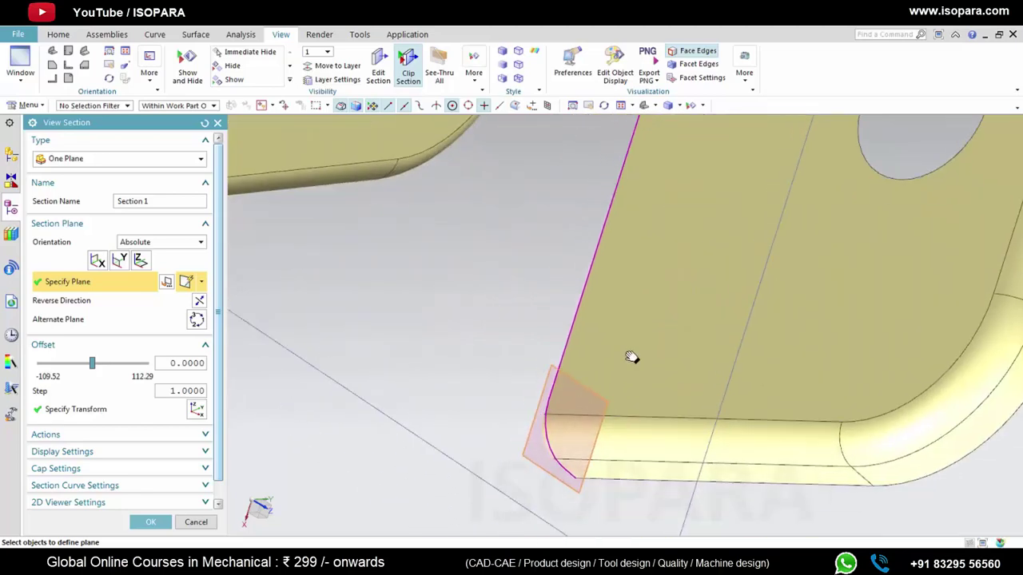
mouse_move(595, 402)
middle_down()
mouse_move(625, 376)
mouse_move(639, 391)
mouse_move(595, 406)
mouse_move(600, 439)
mouse_move(597, 416)
middle_up()
scroll(618, 395, down, 8)
key(Escape)
scroll(593, 407, up, 3)
scroll(595, 422, down, 2)
scroll(582, 411, up, 2)
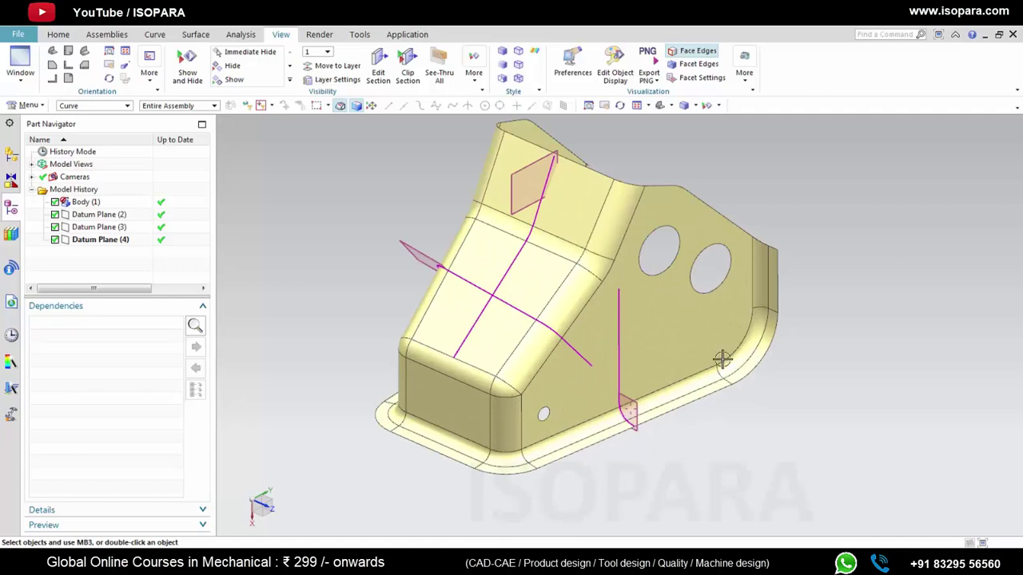
middle_drag(504, 344, 542, 241)
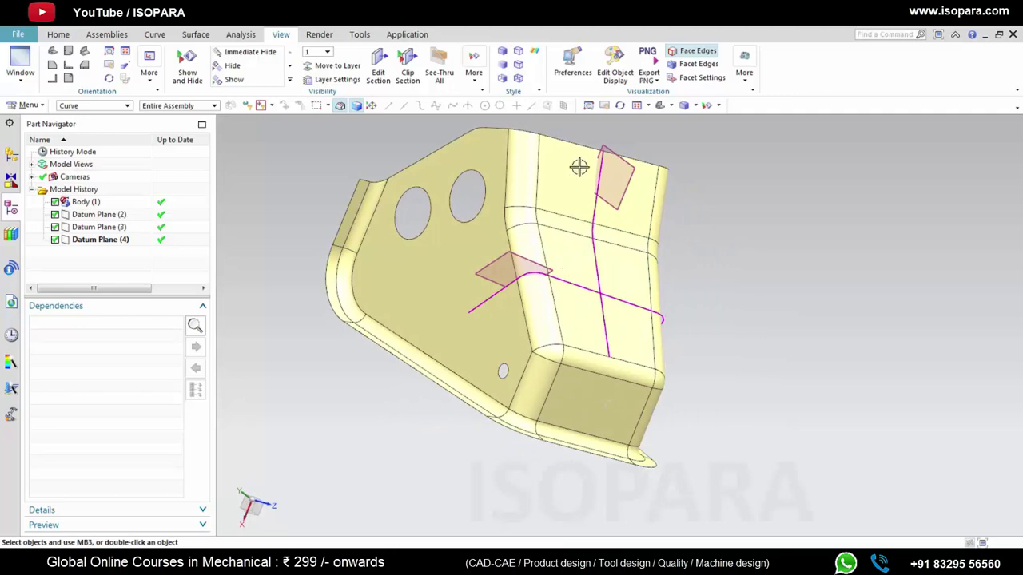
middle_drag(579, 167, 536, 278)
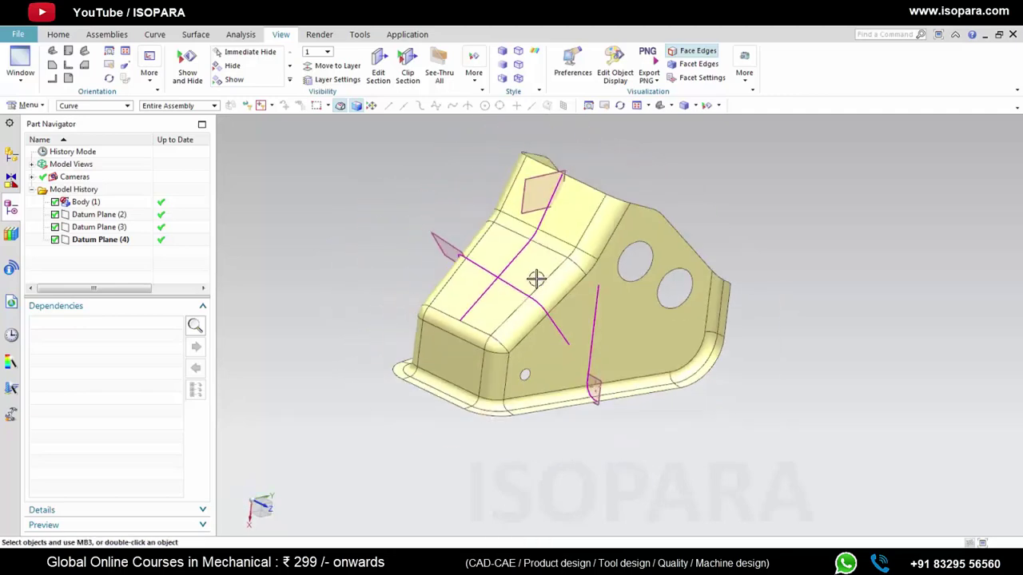
scroll(535, 278, up, 1)
Step: Switch the interface role to the Advanced content role
click(200, 36)
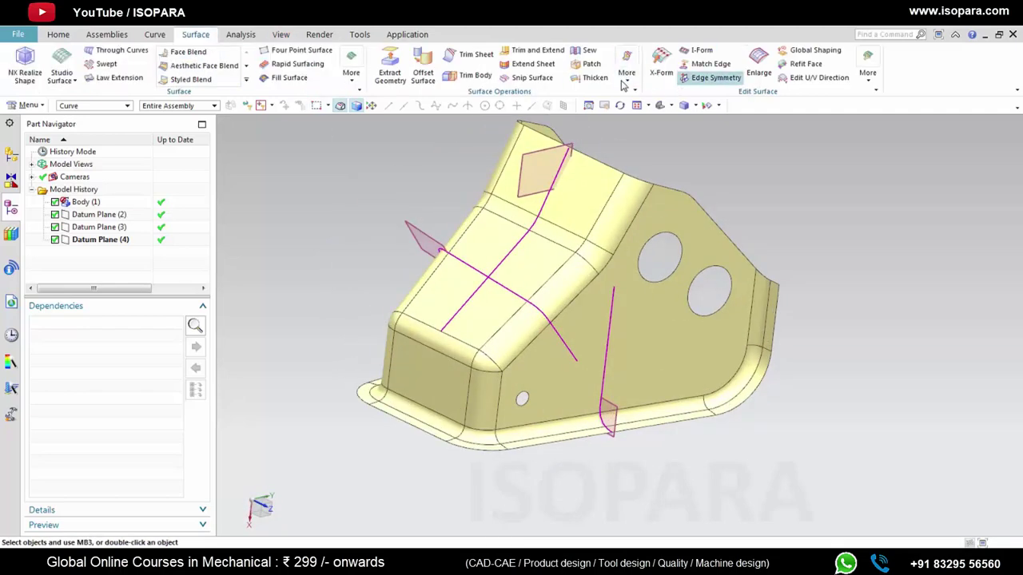
click(11, 414)
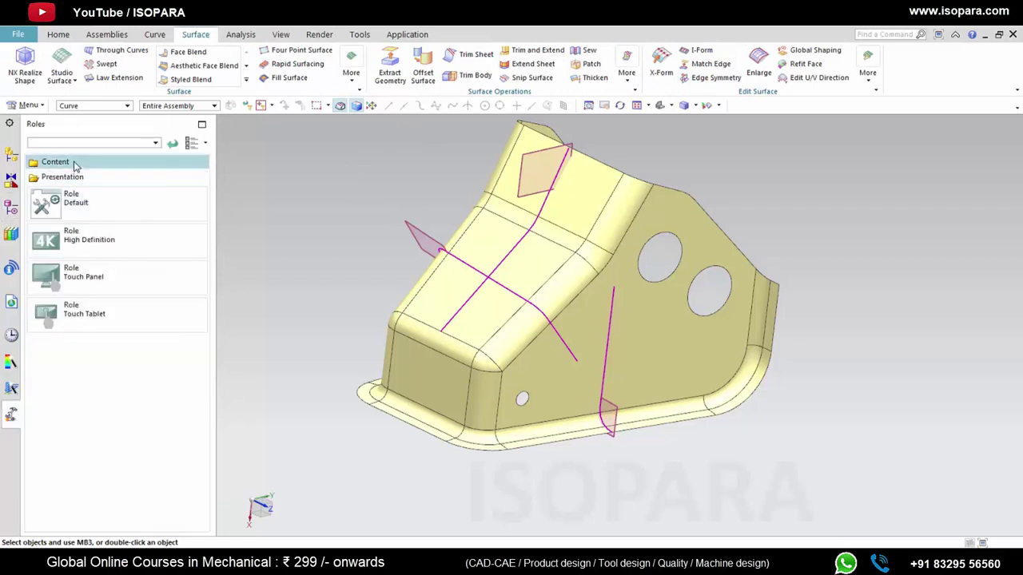
click(56, 163)
click(100, 199)
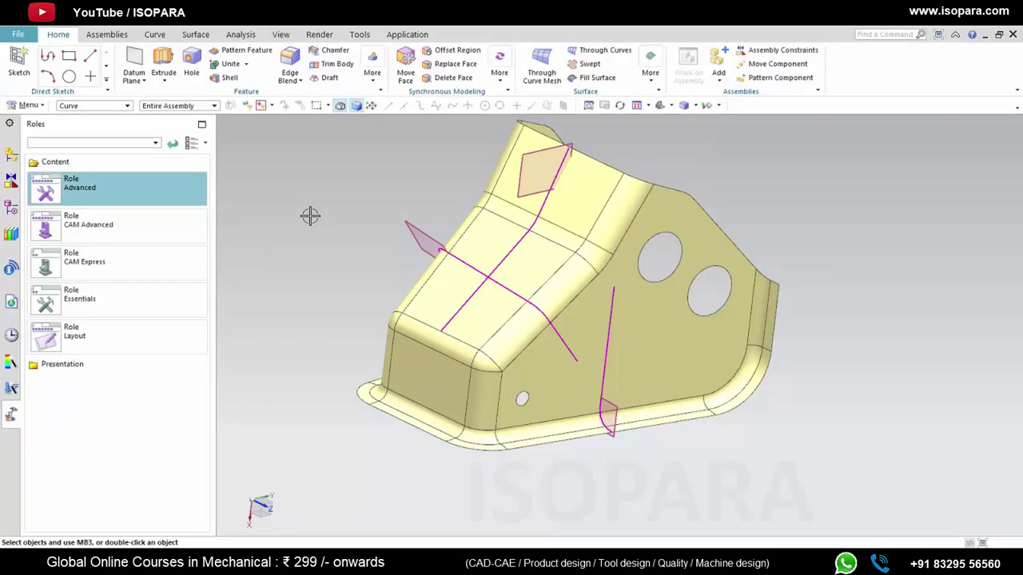
Step: Show the part's model history in the Part Navigator
scroll(337, 215, down, 3)
scroll(454, 245, up, 2)
shift+middle_drag(509, 276, 562, 300)
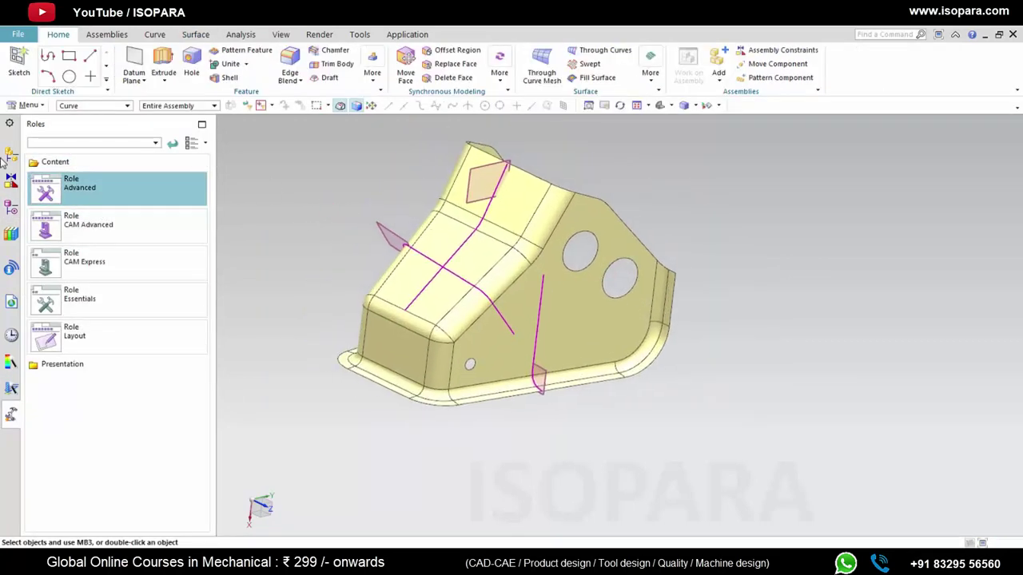
click(12, 207)
scroll(504, 256, up, 2)
scroll(508, 258, down, 3)
shift+middle_drag(520, 268, 538, 276)
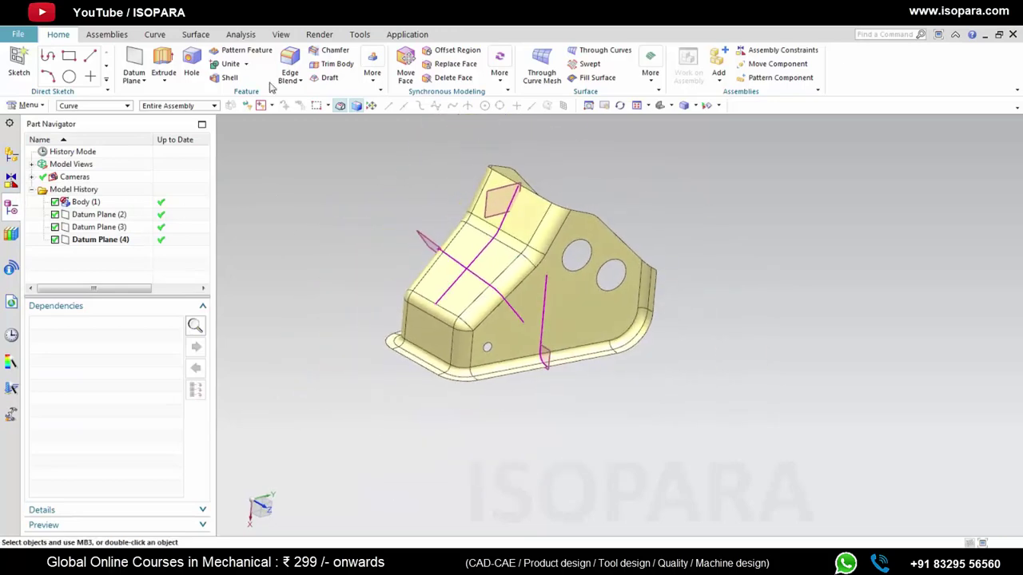
Step: Start an Unsew by face and select the three flange bend faces along the side wall with the two large holes
click(195, 35)
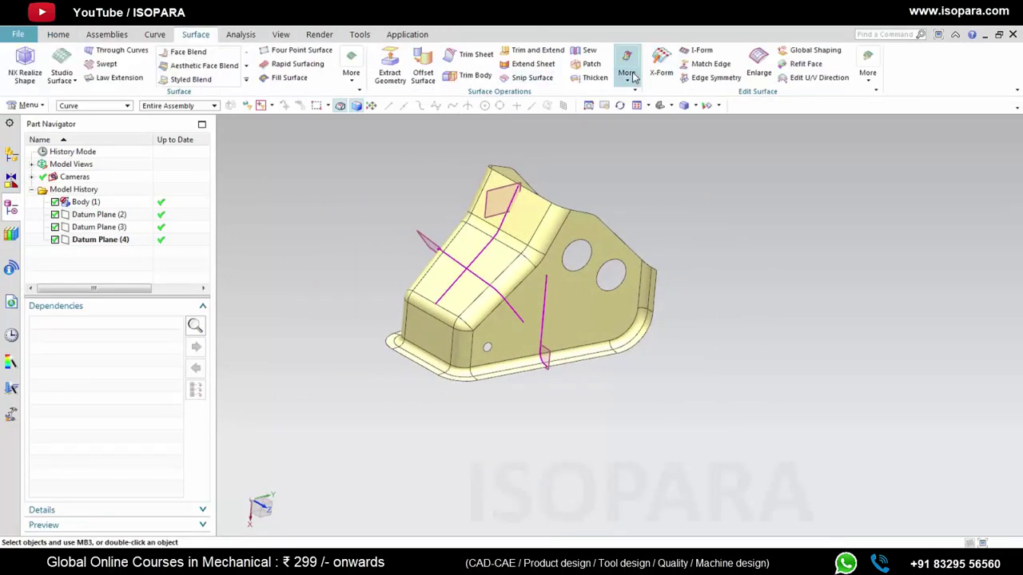
click(629, 72)
click(640, 105)
scroll(657, 288, up, 5)
click(659, 286)
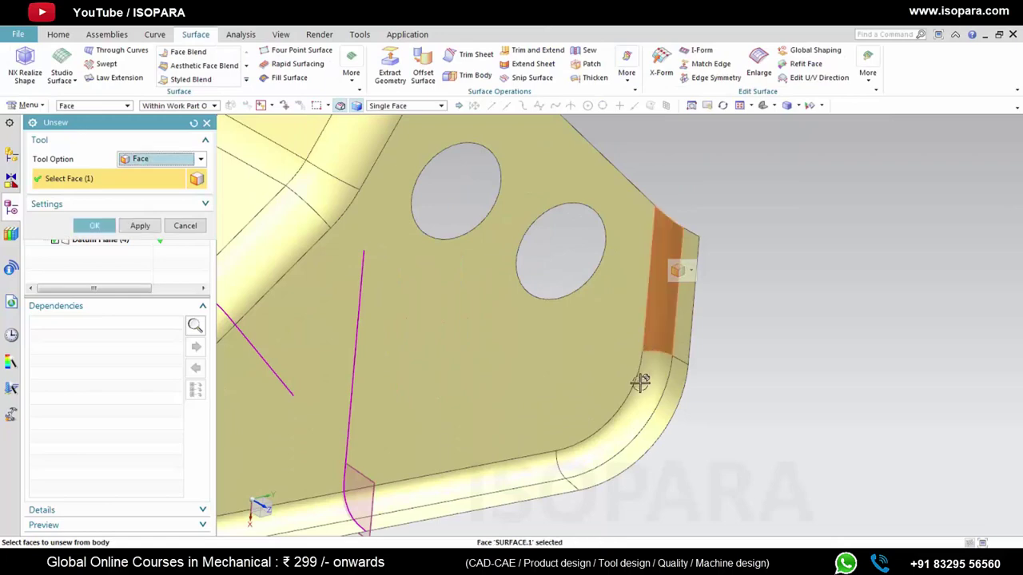
click(640, 382)
click(544, 460)
middle_drag(541, 427, 448, 380)
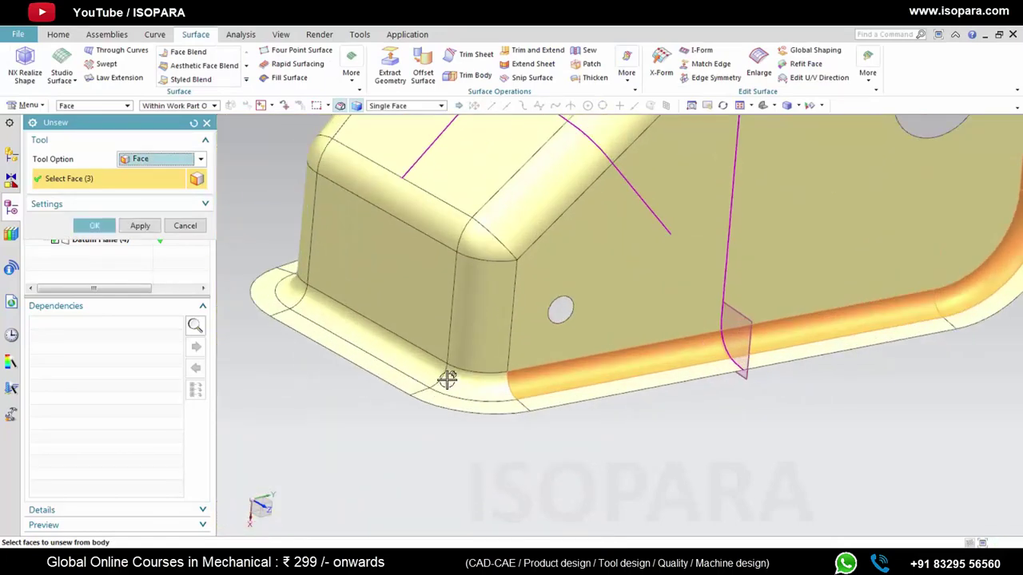
Step: Add the two front corner bends, the front flange bend and the opposite side's long flange bend to the Unsew selection
click(448, 381)
click(404, 356)
scroll(377, 292, down, 2)
middle_drag(389, 294, 386, 341)
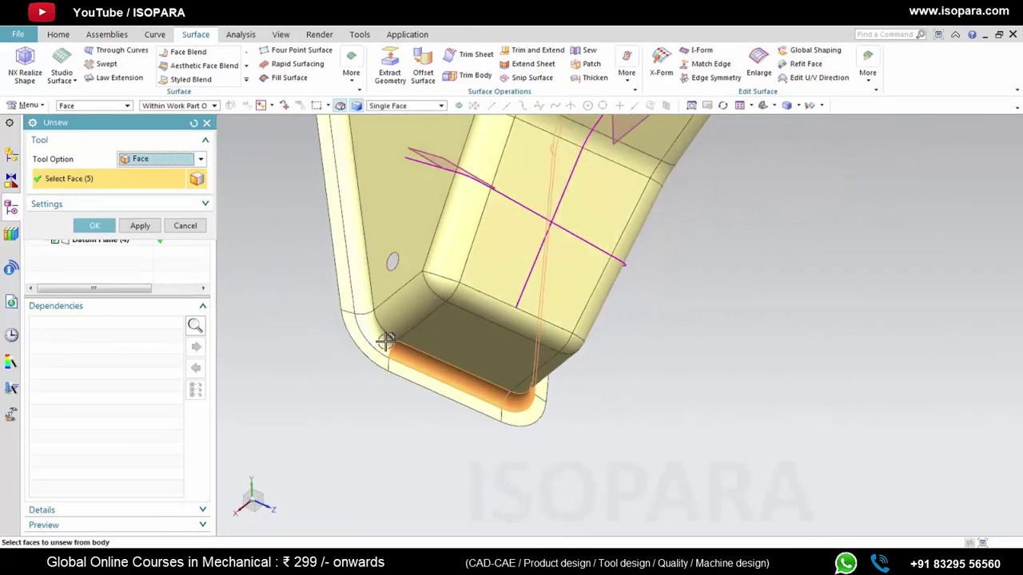
click(386, 340)
click(360, 290)
Step: Add the opposite side's remaining flange bends and its three bends between wall and top, and unsew the selected faces
middle_drag(391, 218, 416, 195)
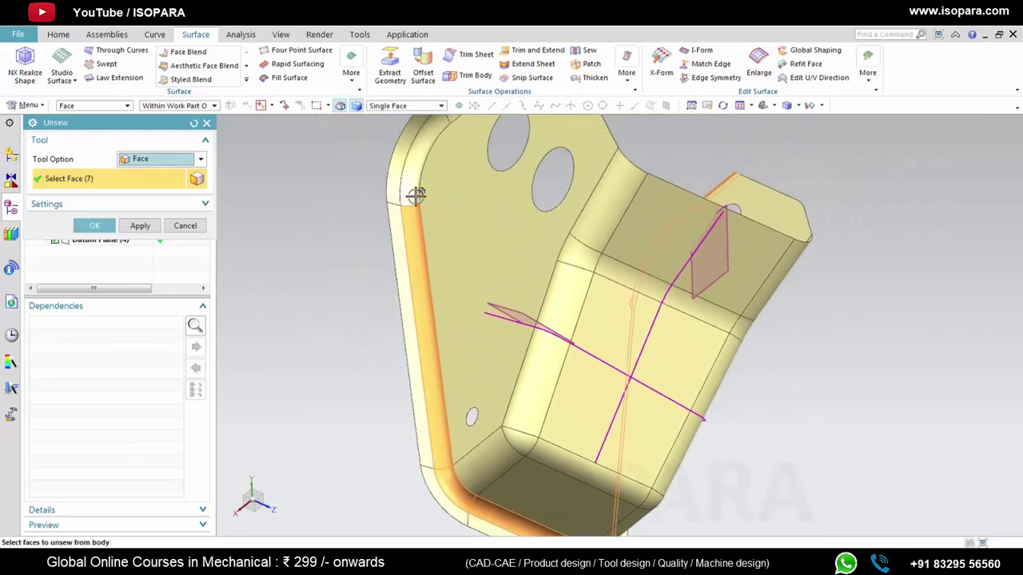
click(416, 195)
middle_drag(463, 160, 450, 260)
scroll(481, 248, down, 4)
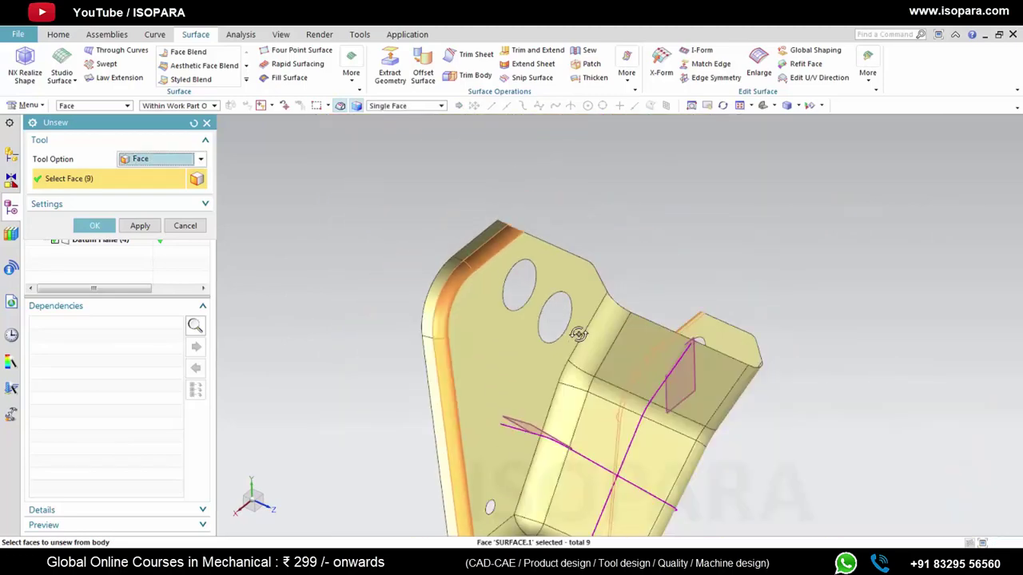
middle_drag(578, 335, 573, 311)
scroll(573, 311, up, 4)
click(591, 312)
click(569, 352)
click(525, 407)
middle_click(525, 408)
Step: Edit the Unsew to add that side's front corner blend and vertical bend, leaving out the top front bend
scroll(568, 320, down, 5)
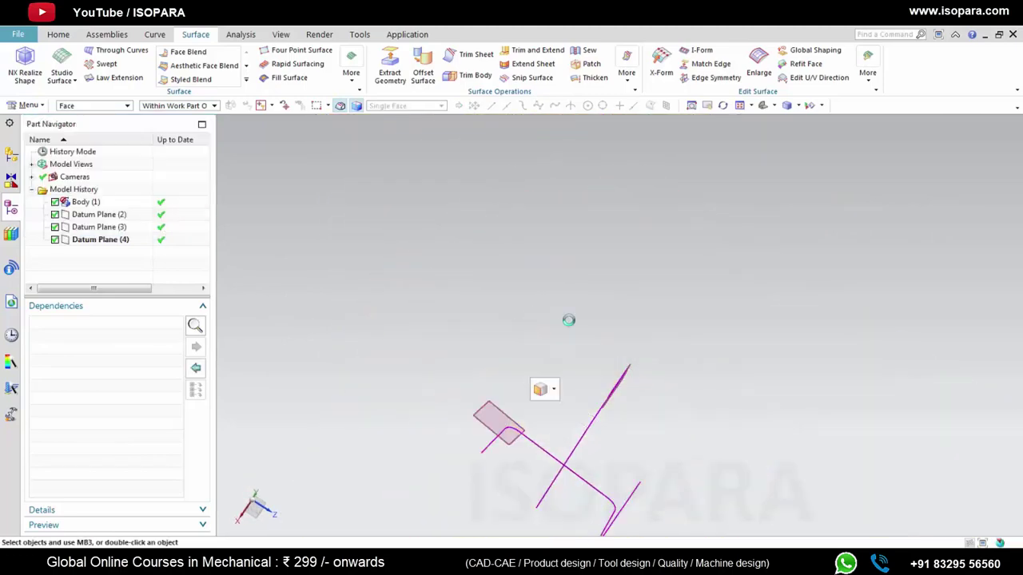
shift+middle_drag(618, 290, 620, 181)
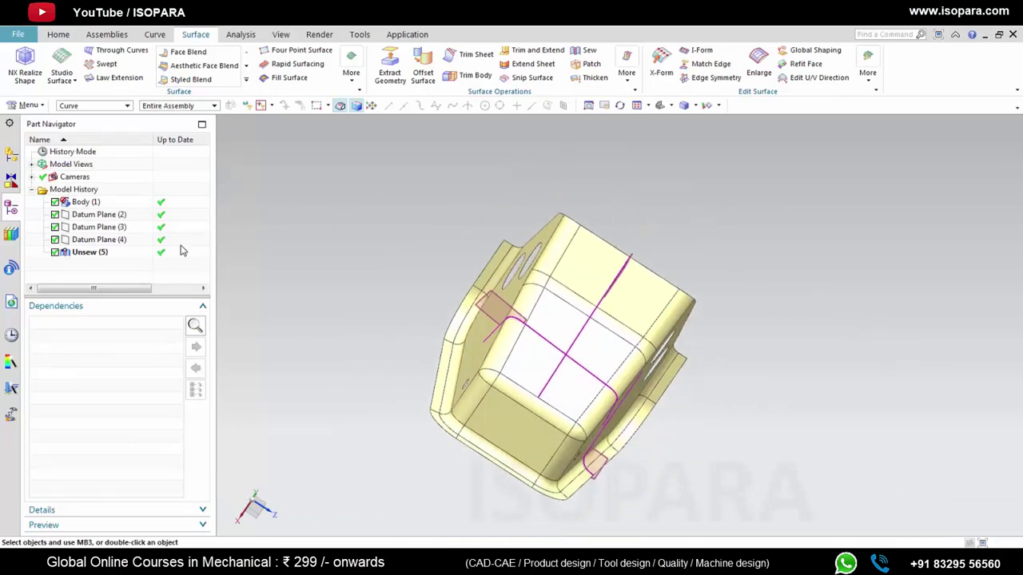
double_click(120, 252)
scroll(551, 315, up, 4)
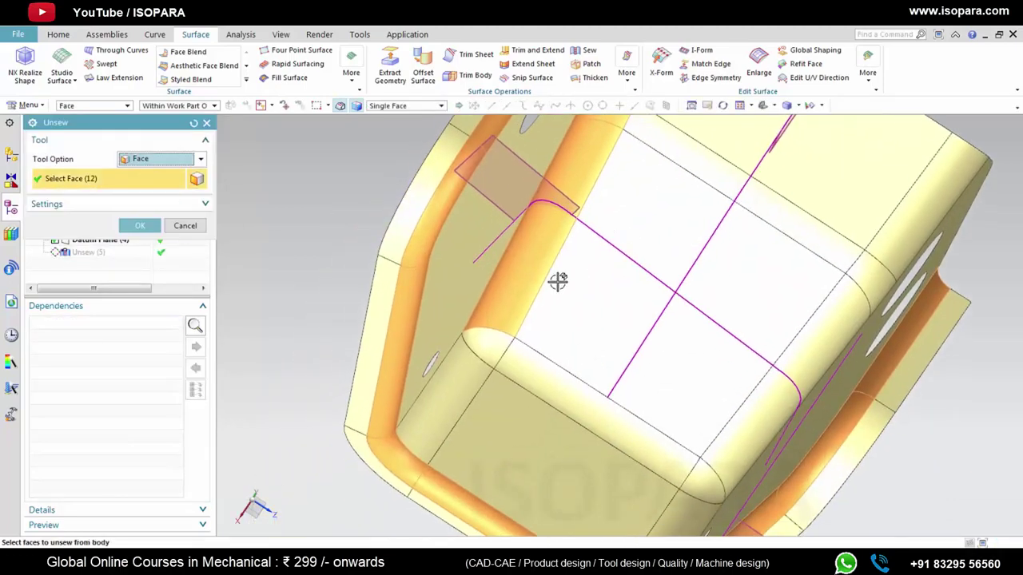
click(495, 339)
click(457, 382)
click(524, 371)
scroll(573, 376, down, 4)
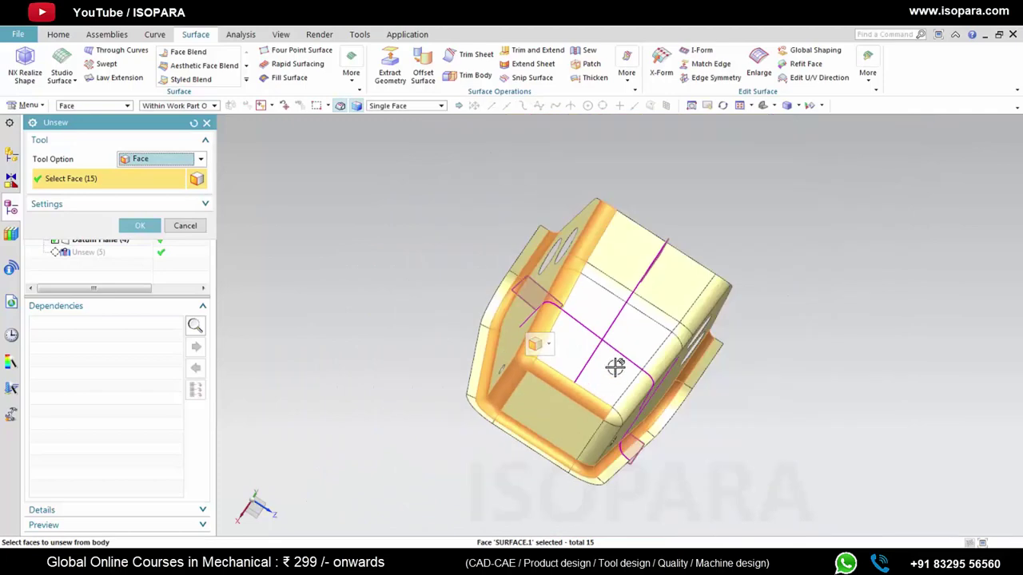
middle_drag(615, 365, 548, 343)
shift+click(557, 354)
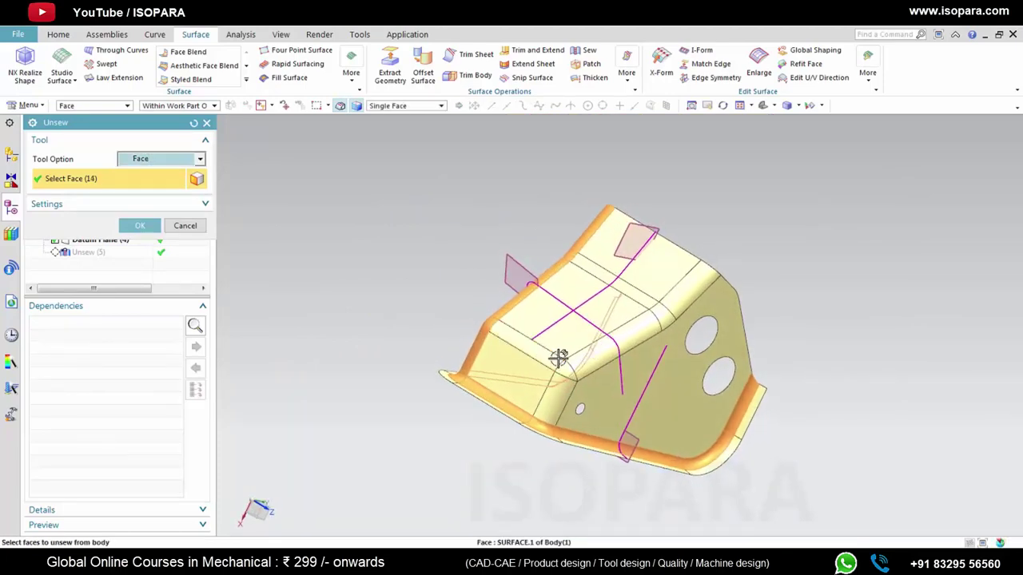
Step: Add the near side's front corner blend, vertical corner bend and three bends between wall and top to the Unsew selection
scroll(604, 367, up, 4)
click(580, 344)
click(517, 358)
click(495, 417)
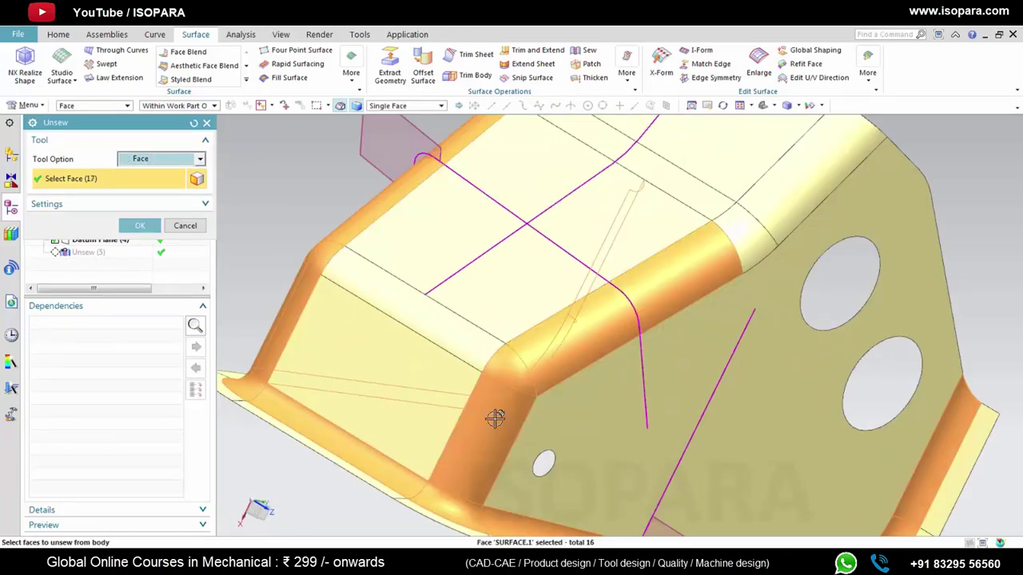
click(746, 241)
click(788, 194)
scroll(637, 256, down, 3)
shift+middle_drag(637, 255, 590, 347)
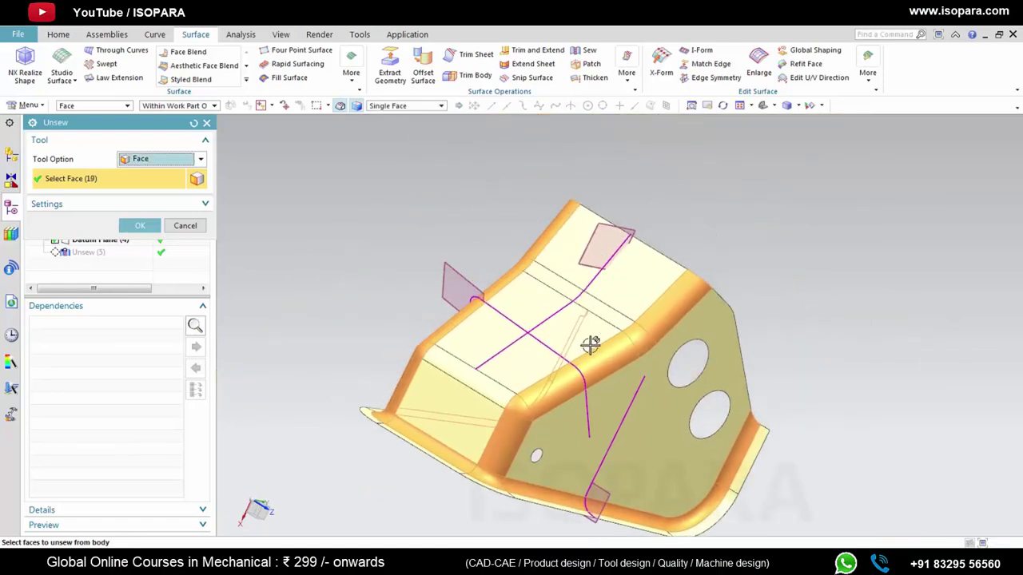
Step: Add the cross bend between the two top panels to the selection and apply the edited Unsew
scroll(620, 313, up, 4)
click(595, 299)
scroll(529, 297, down, 4)
middle_click(724, 236)
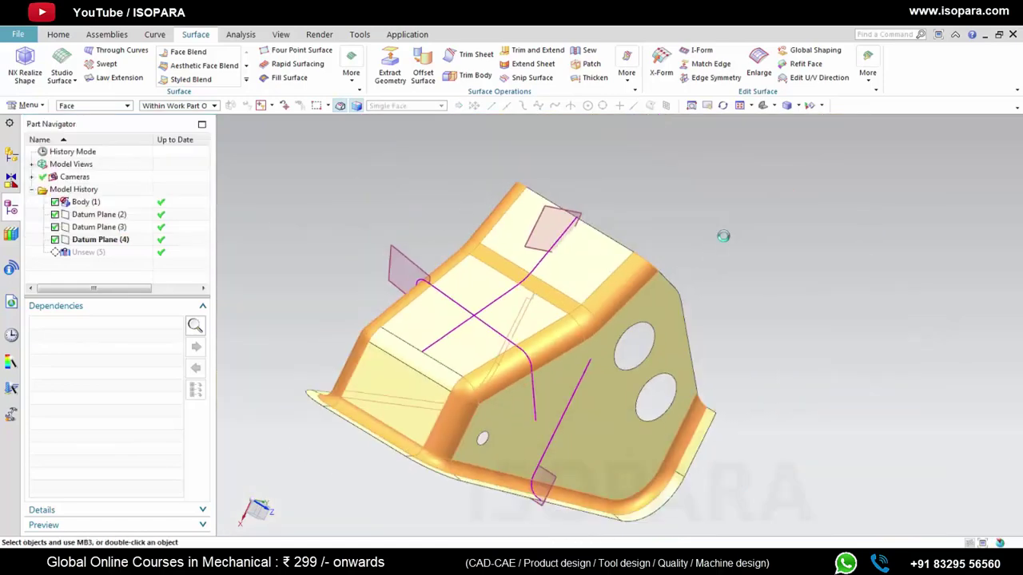
mouse_move(593, 325)
middle_down()
mouse_move(593, 306)
mouse_move(585, 321)
middle_up()
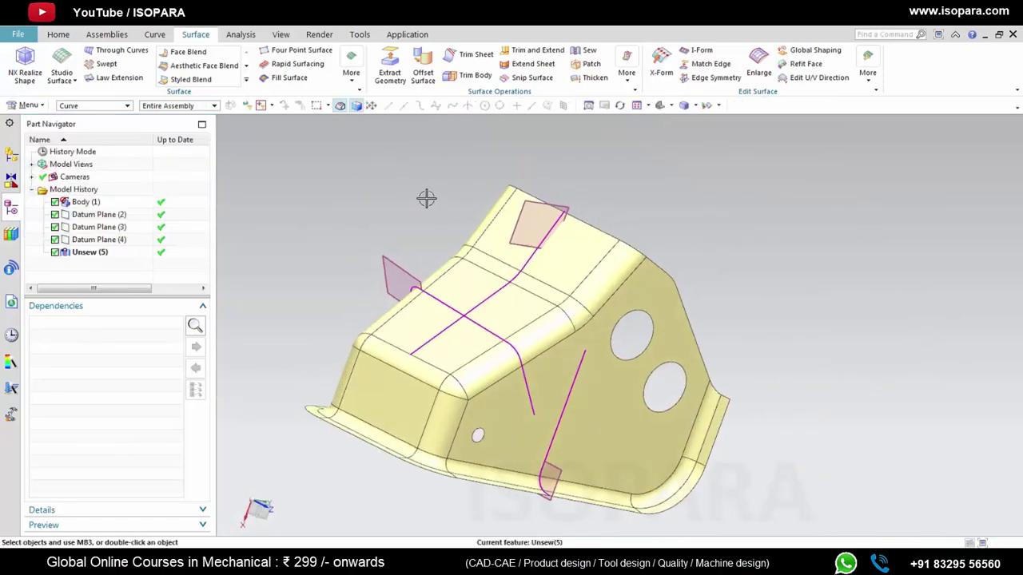
Step: Reapply the Advanced content role to the interface
click(352, 83)
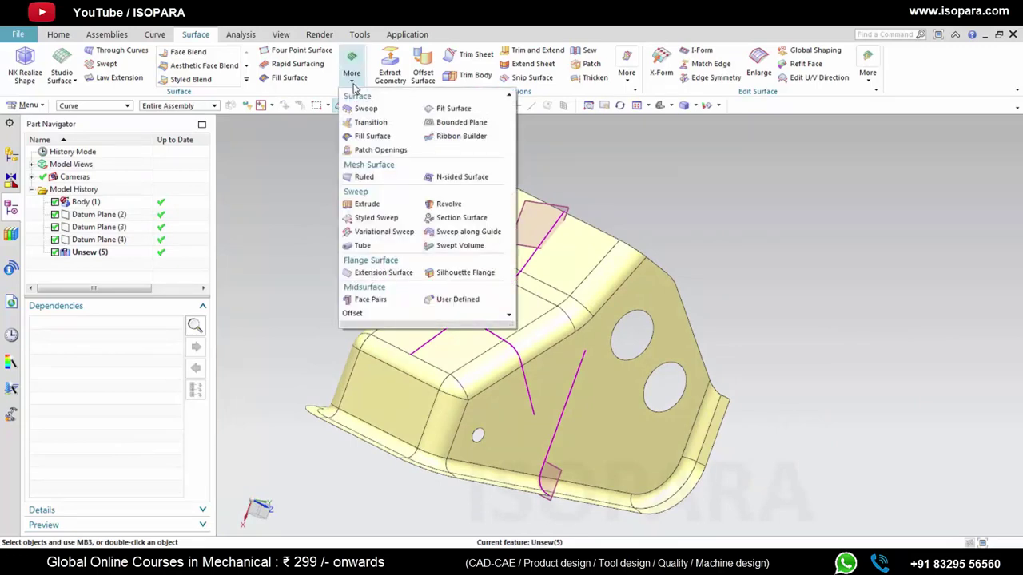
click(286, 152)
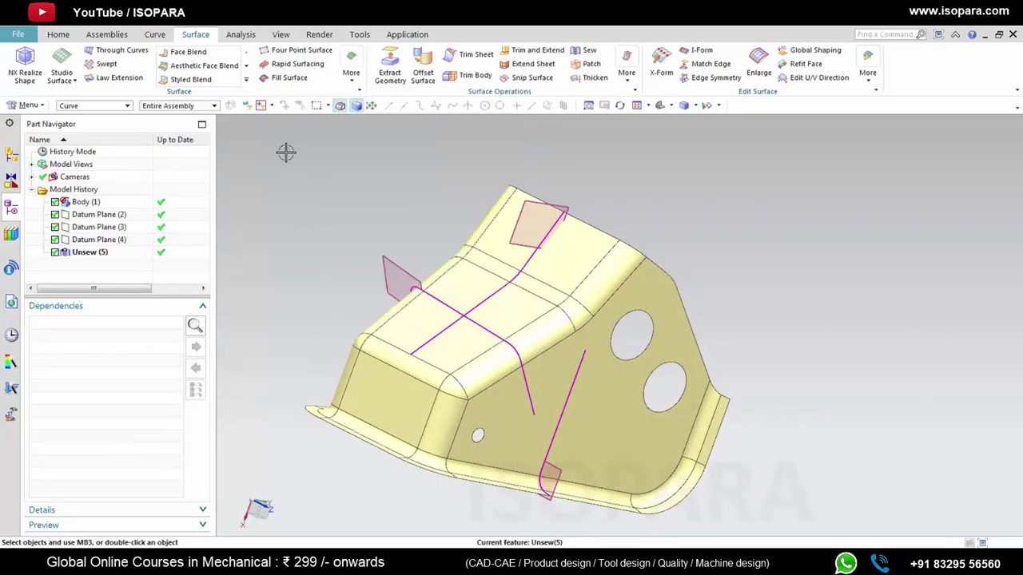
click(11, 415)
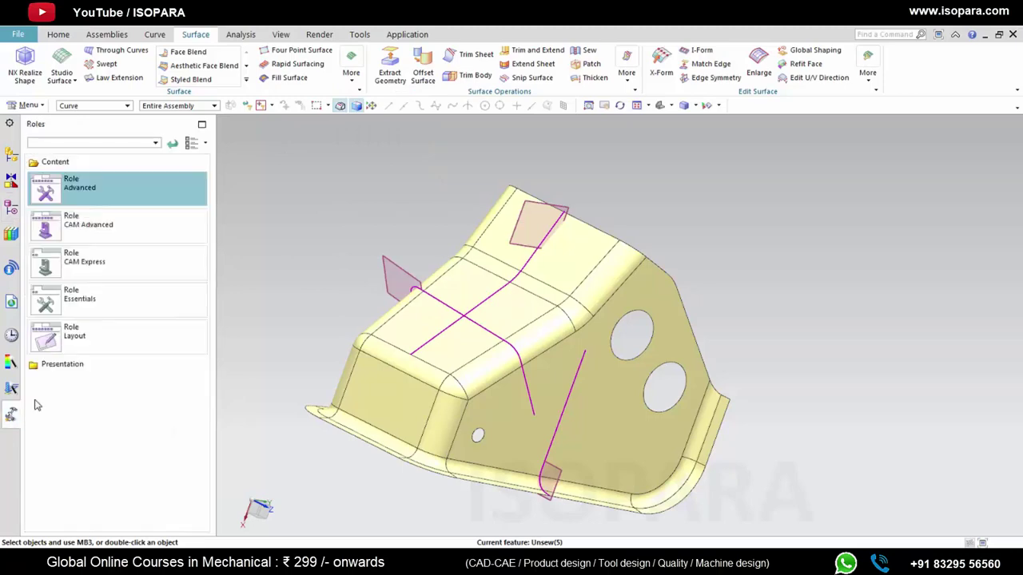
click(121, 165)
click(119, 183)
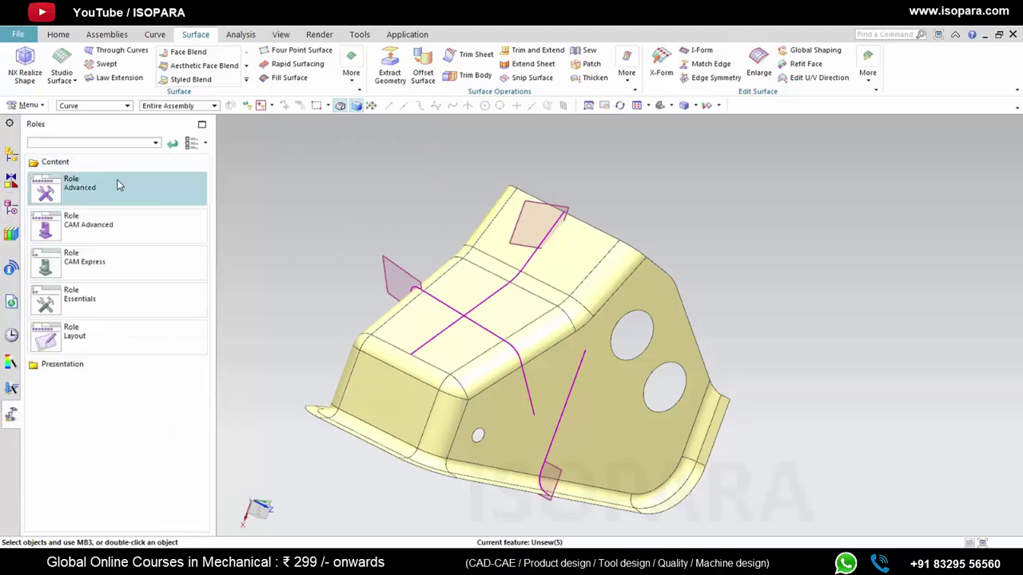
middle_drag(435, 271, 454, 257)
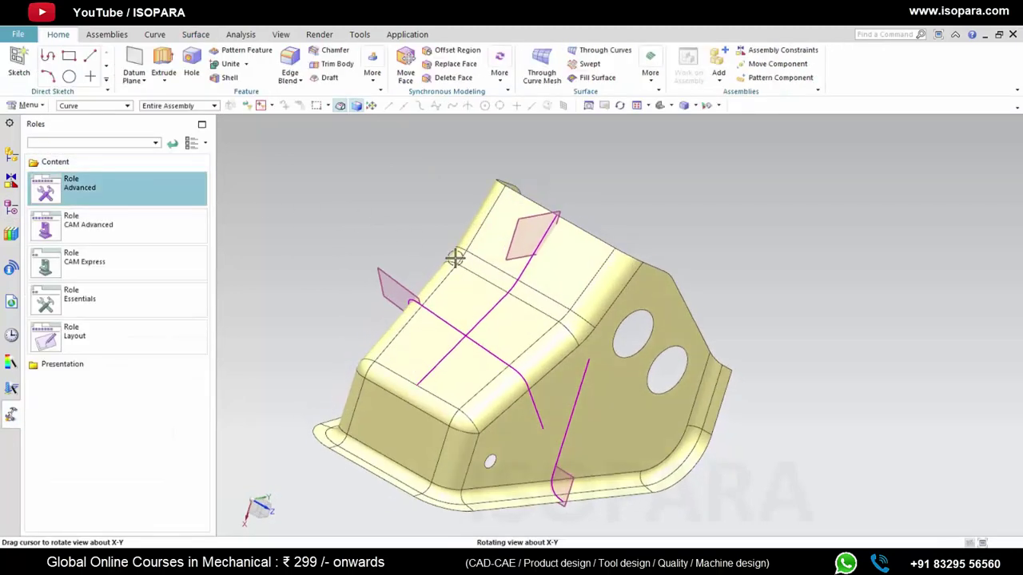
Step: Delete the sheet body made of the unsewn bend faces with Delete Body
click(371, 73)
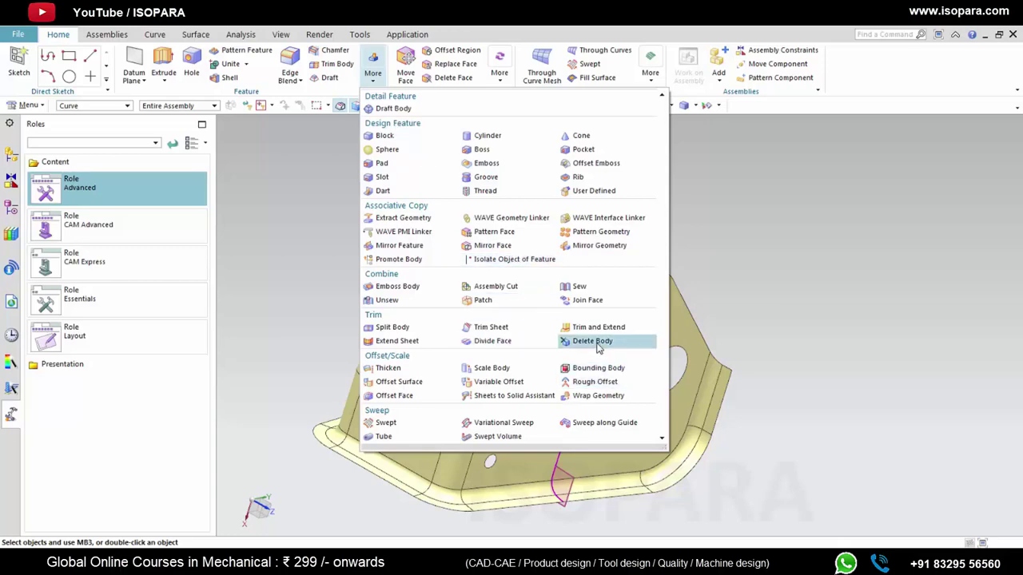
click(599, 346)
scroll(568, 348, up, 4)
click(562, 341)
scroll(562, 341, down, 5)
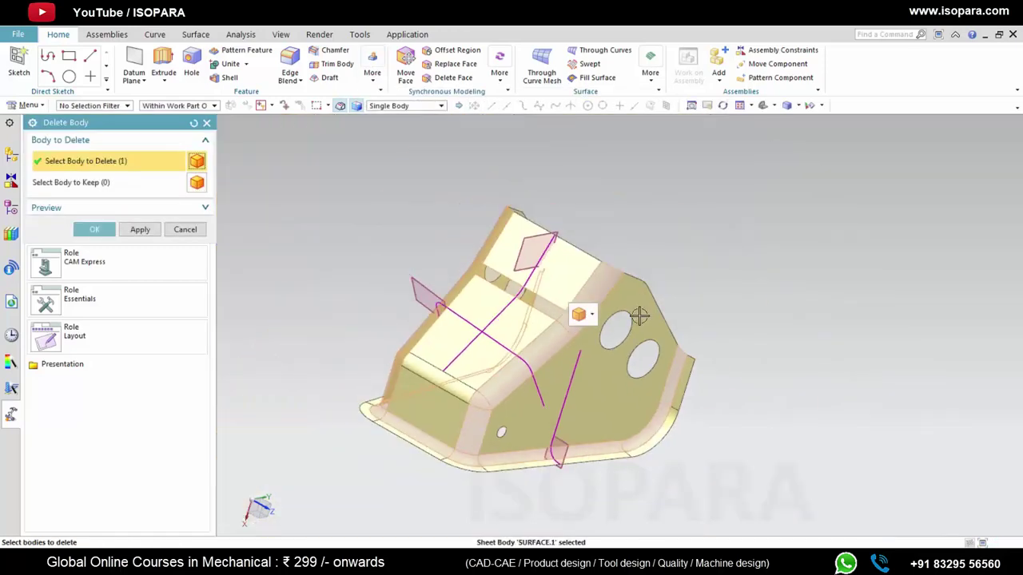
middle_click(684, 267)
Step: Examine the remaining sheets and the gaps between them where the bends were removed
middle_drag(616, 349, 603, 306)
scroll(568, 326, up, 4)
scroll(583, 359, down, 5)
scroll(561, 324, up, 3)
scroll(608, 311, down, 4)
scroll(603, 306, up, 5)
scroll(604, 306, down, 2)
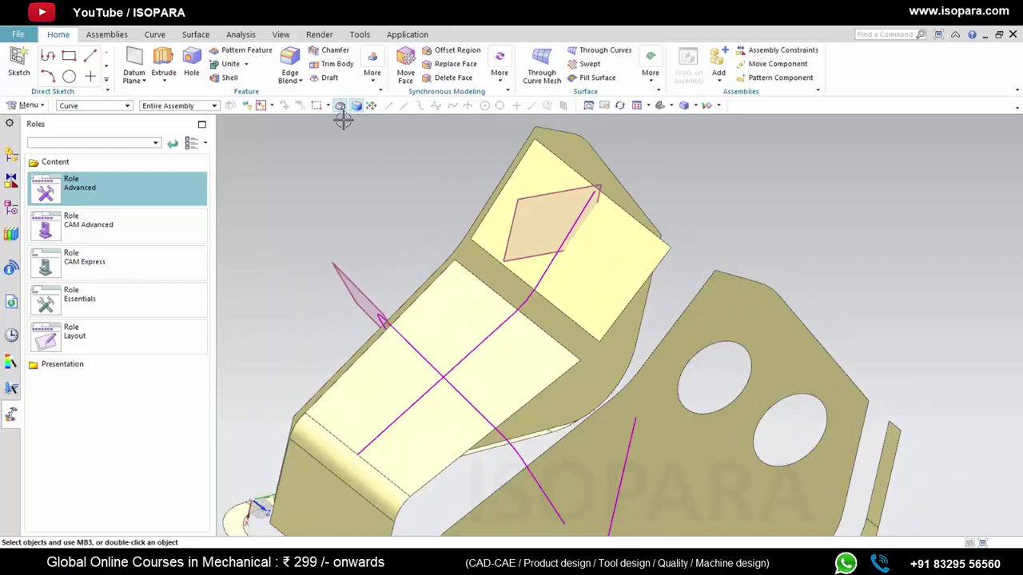
Step: Extend the lower top panel's rear edge by a 9 mm offset towards the upper panel with Extend Sheet
click(198, 35)
click(529, 64)
scroll(535, 293, up, 3)
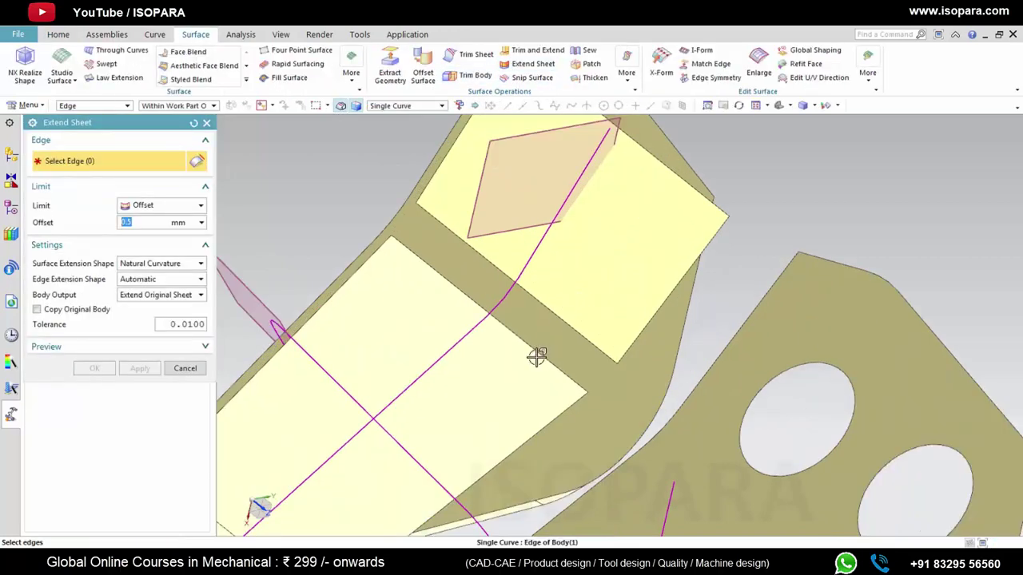
click(547, 358)
drag(496, 307, 531, 286)
click(144, 368)
middle_click(584, 334)
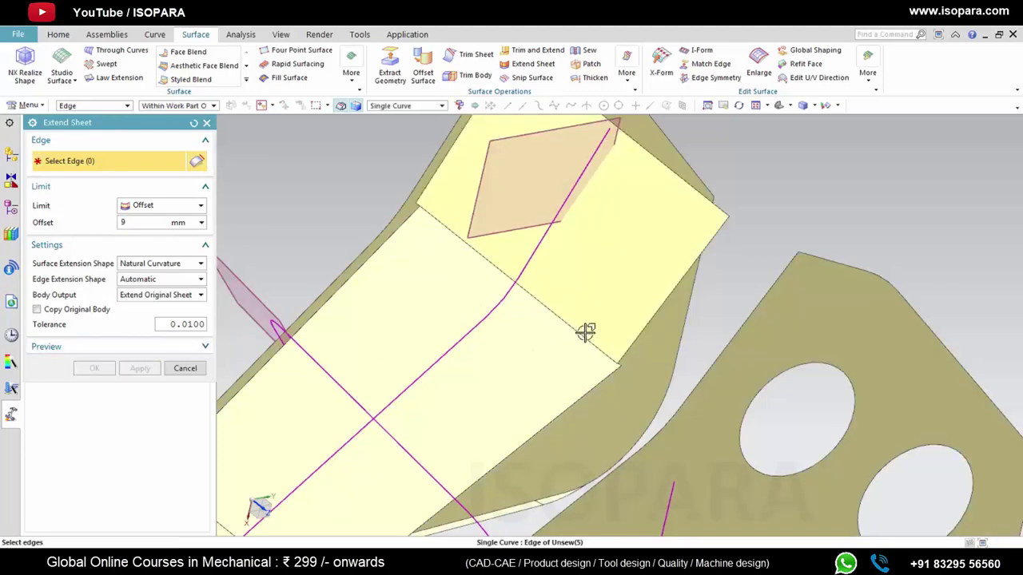
Step: Extend the adjoining edges of both top panels by a 9 mm offset so the sheets cross each other
click(603, 348)
click(598, 342)
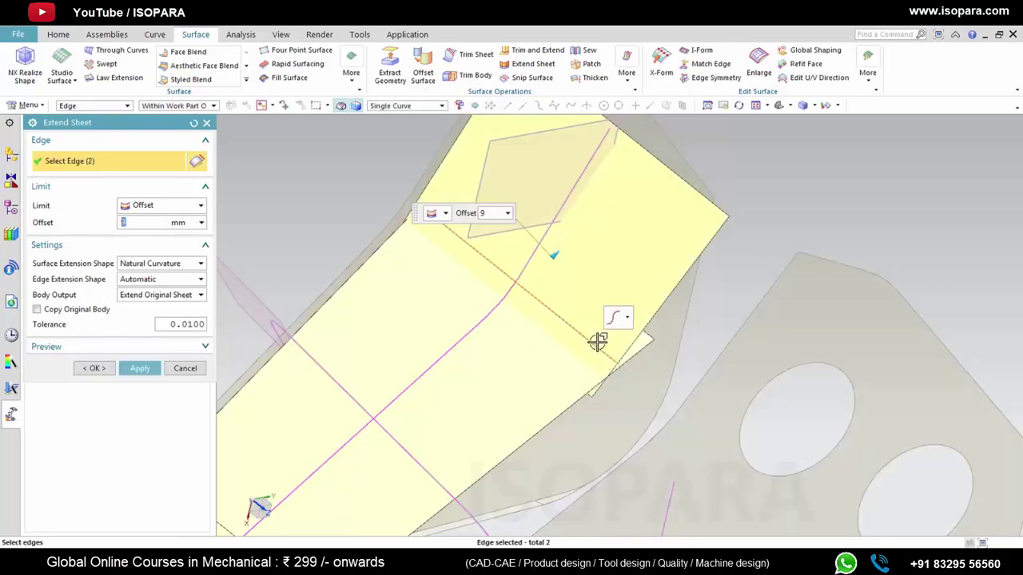
middle_click(577, 346)
scroll(576, 345, down, 3)
middle_drag(551, 351, 584, 384)
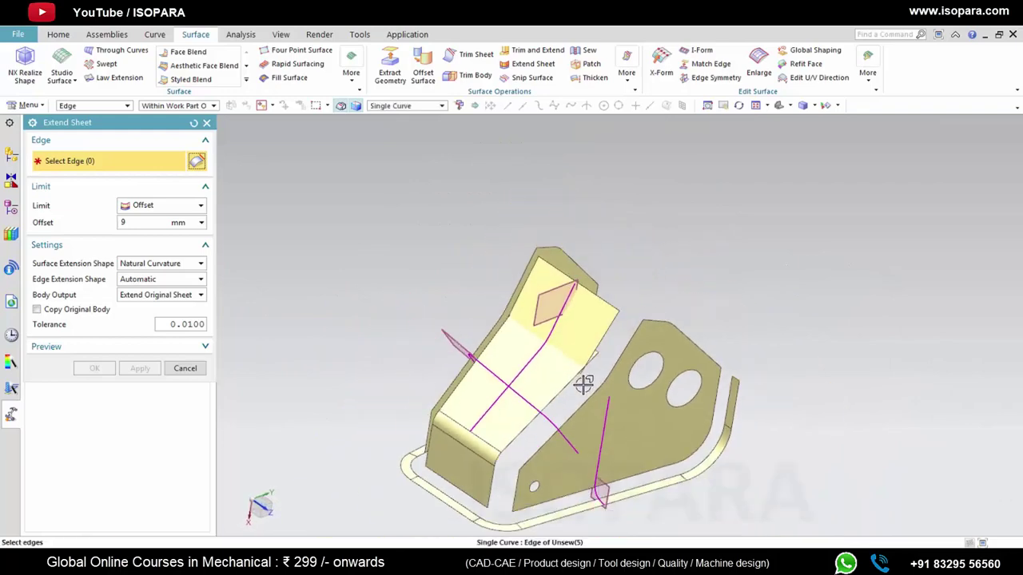
Step: Extend the bottom flange's inner tangent edge chain of nine edges by a 12 mm offset towards the side and front panels
scroll(595, 344, up, 3)
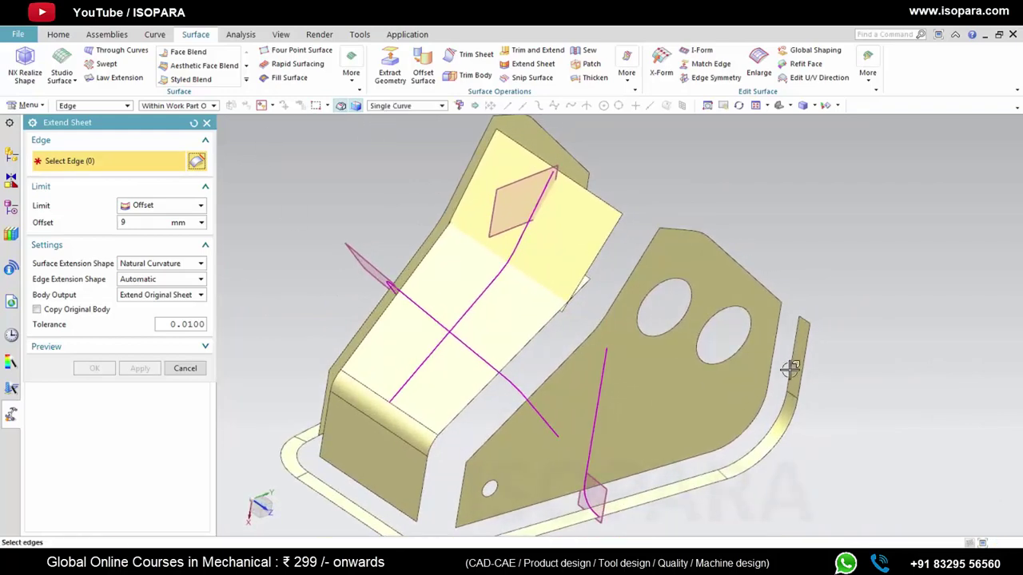
click(790, 376)
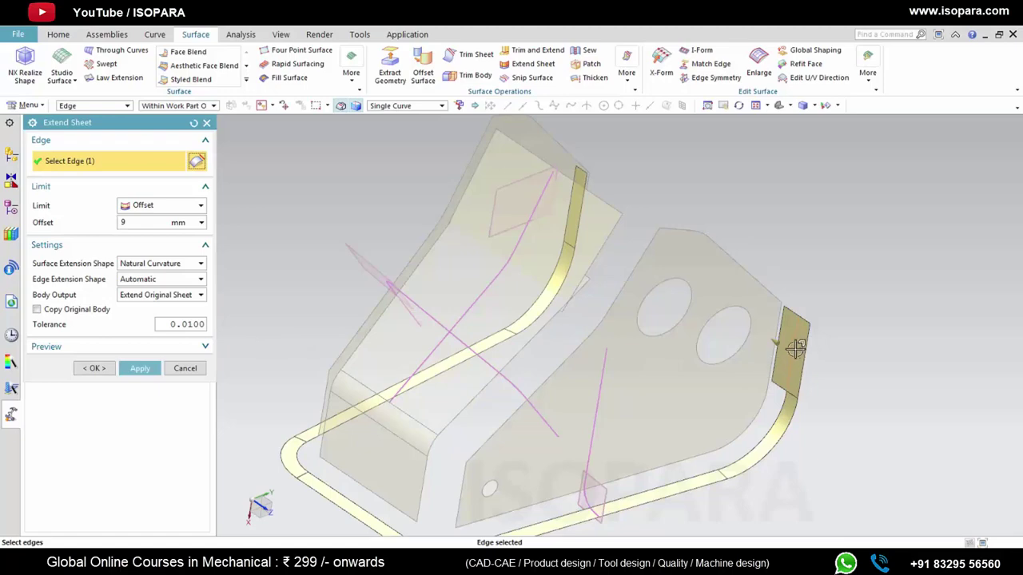
right_click(795, 349)
click(836, 385)
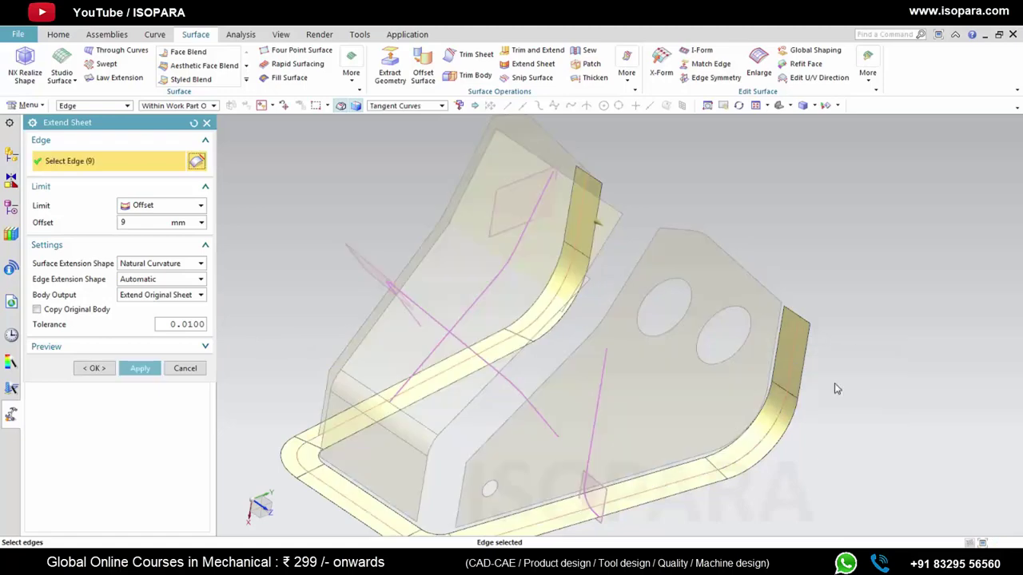
scroll(569, 453, down, 2)
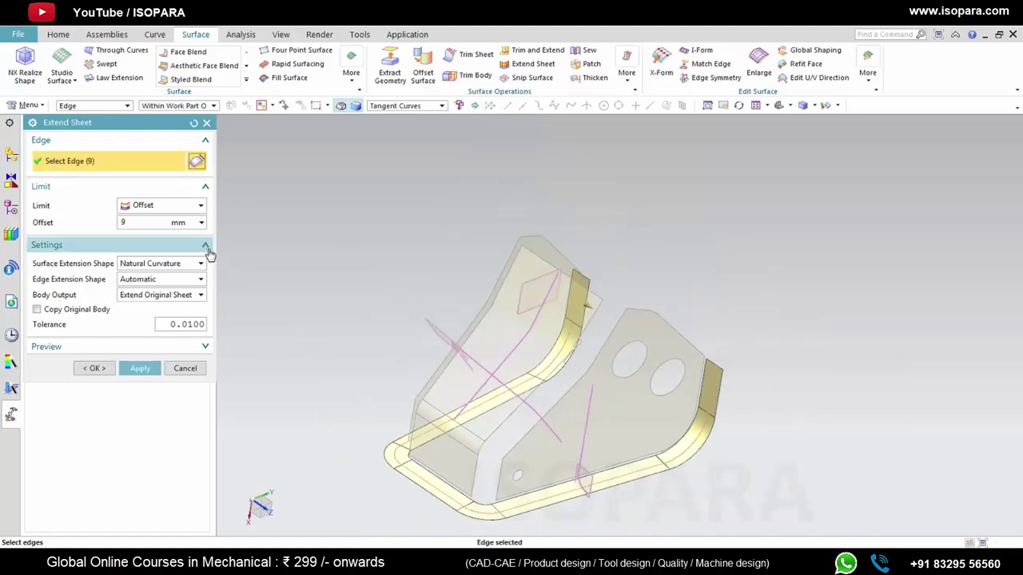
middle_drag(529, 424, 536, 430)
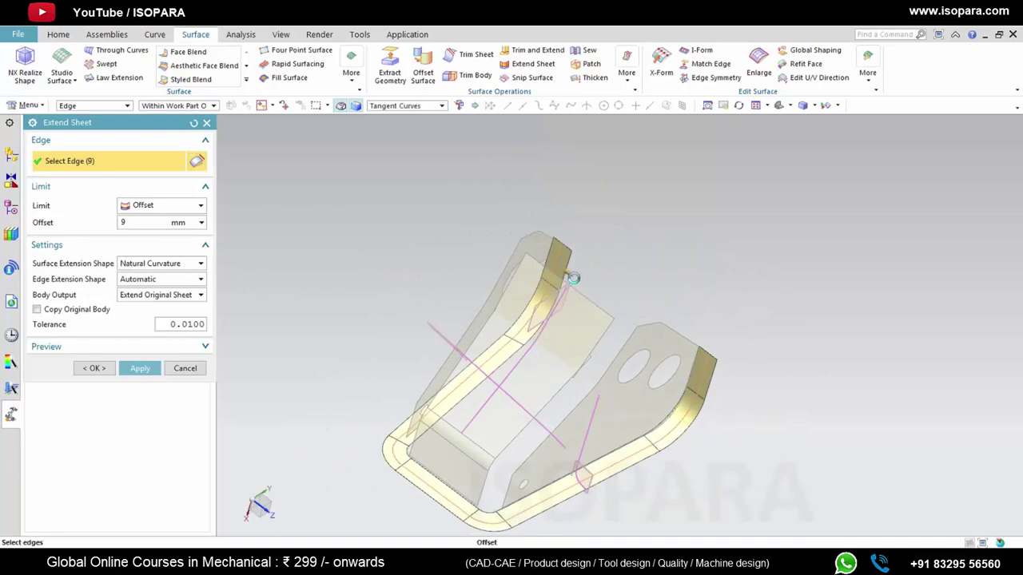
drag(573, 278, 658, 283)
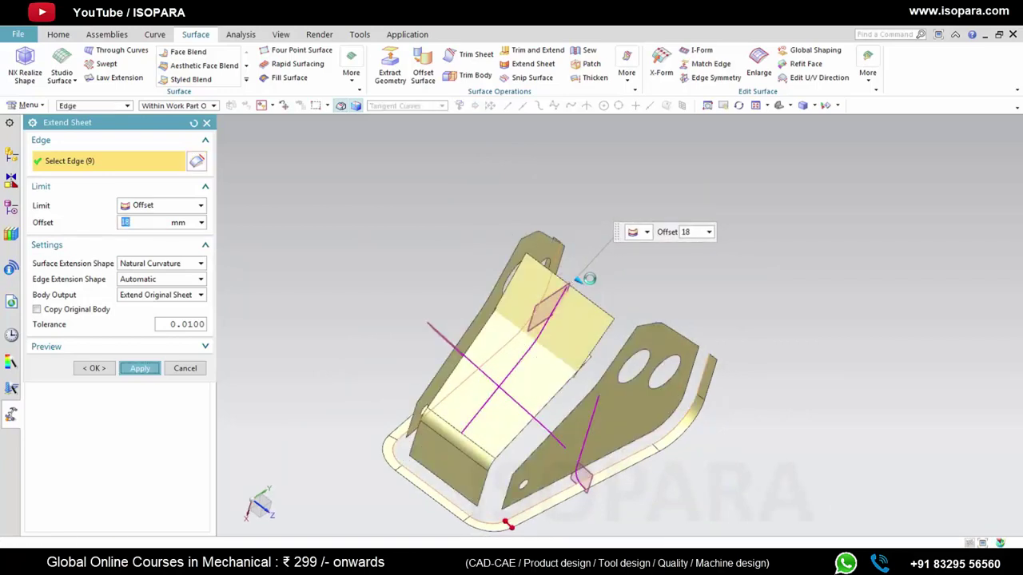
click(112, 114)
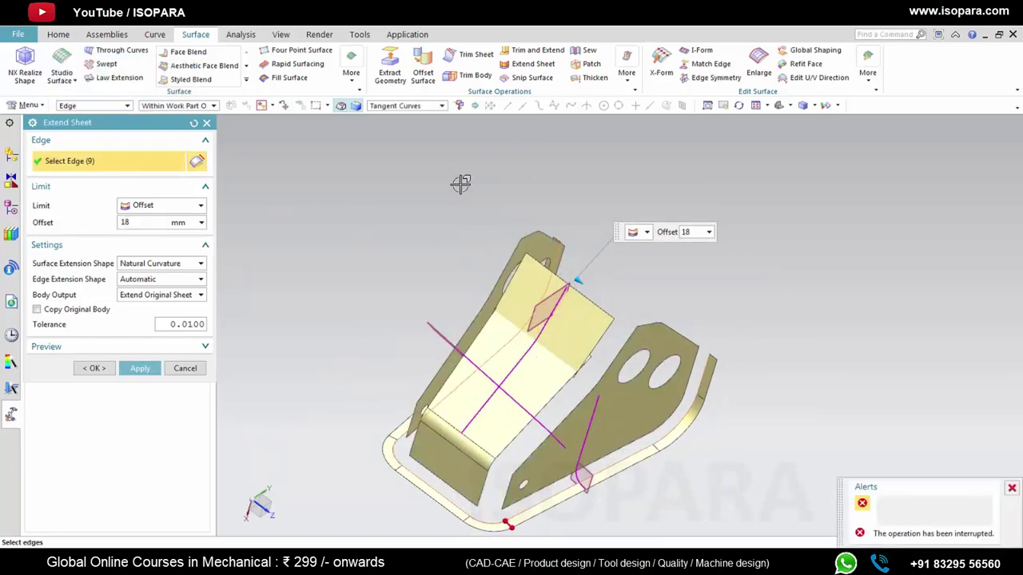
drag(589, 278, 576, 277)
middle_click(608, 280)
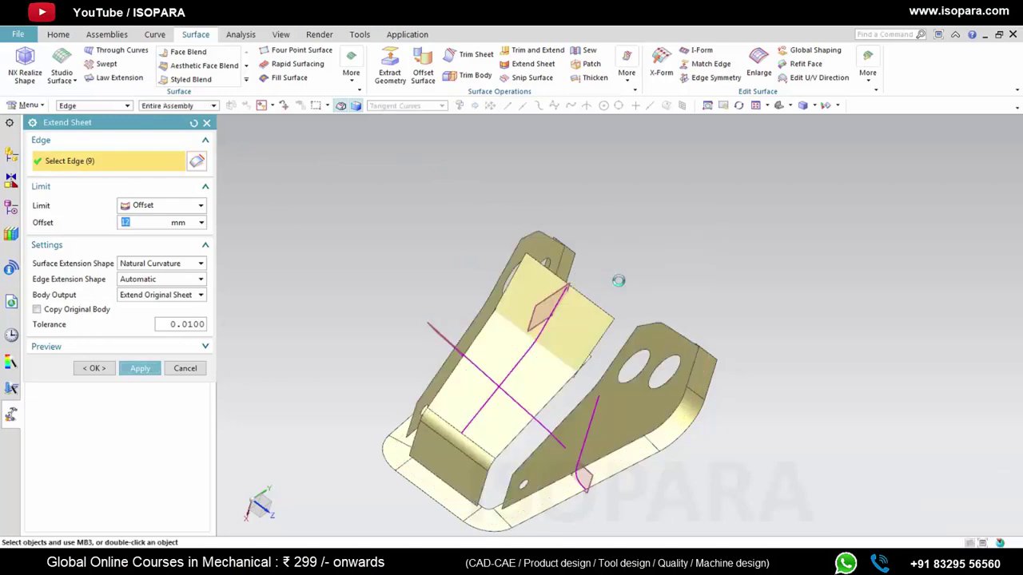
middle_drag(630, 411, 633, 368)
scroll(662, 371, up, 3)
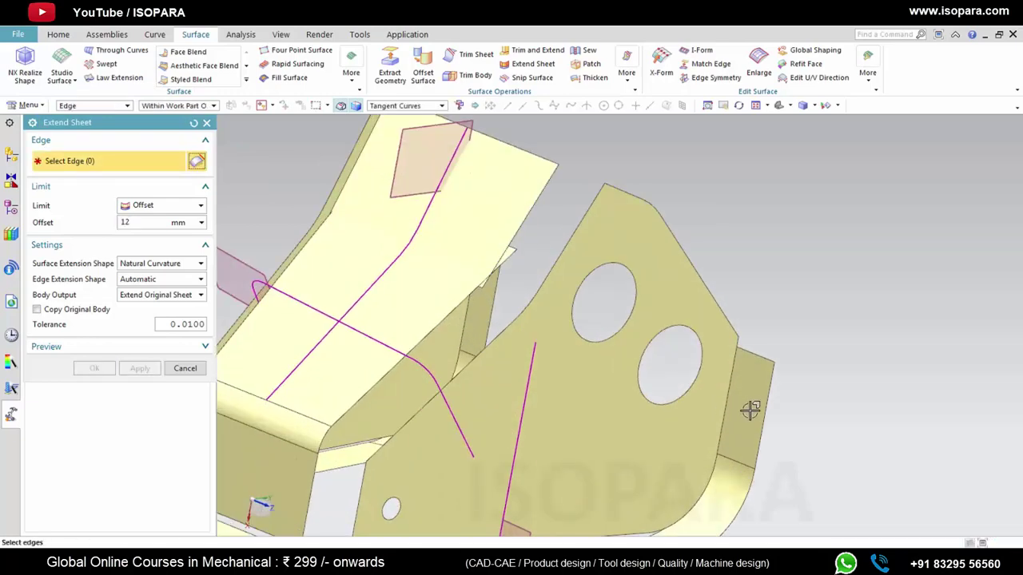
click(724, 387)
scroll(727, 413, down, 3)
middle_drag(727, 413, 726, 372)
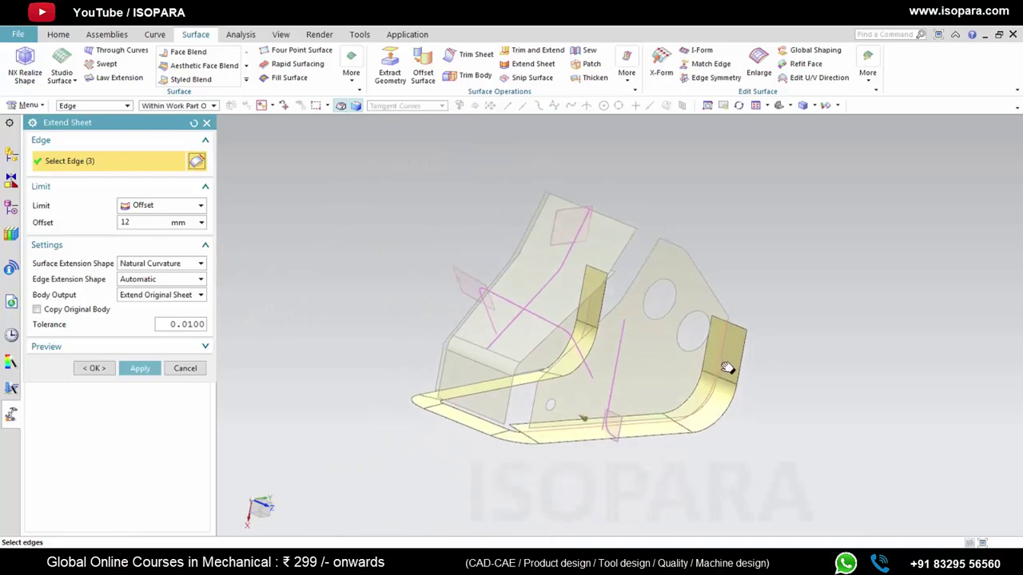
scroll(736, 367, up, 3)
middle_click(721, 321)
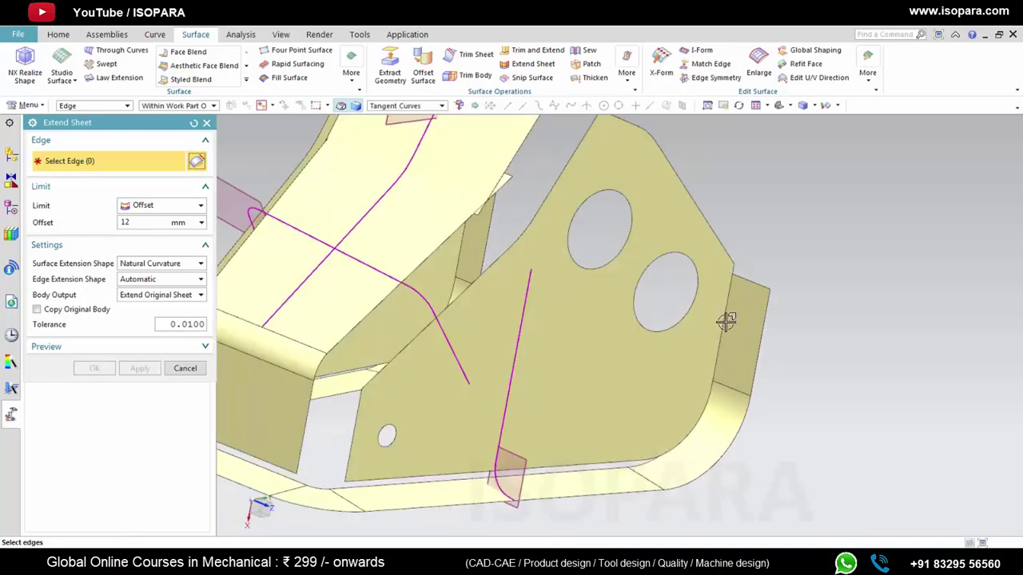
Step: Extend the three tangent edges of the first side panel that border the flange by a 12 mm offset
click(726, 321)
scroll(730, 334, down, 4)
middle_drag(701, 408, 666, 423)
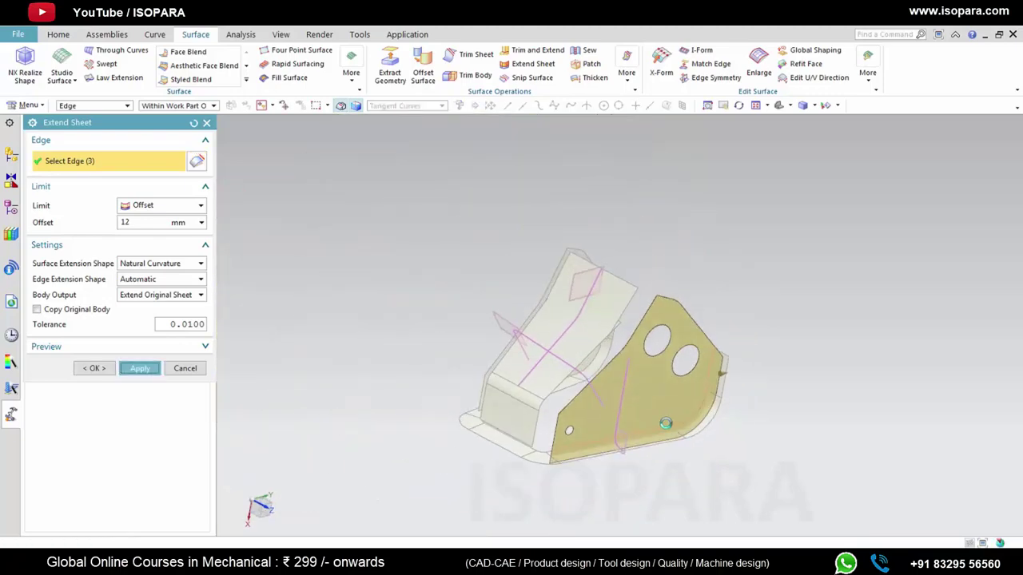
middle_click(665, 424)
Step: Extend the opposite side panel's tangent edges bordering the flange by a 12 mm offset
middle_drag(610, 405, 574, 444)
scroll(615, 446, up, 3)
scroll(616, 428, up, 3)
scroll(617, 427, down, 3)
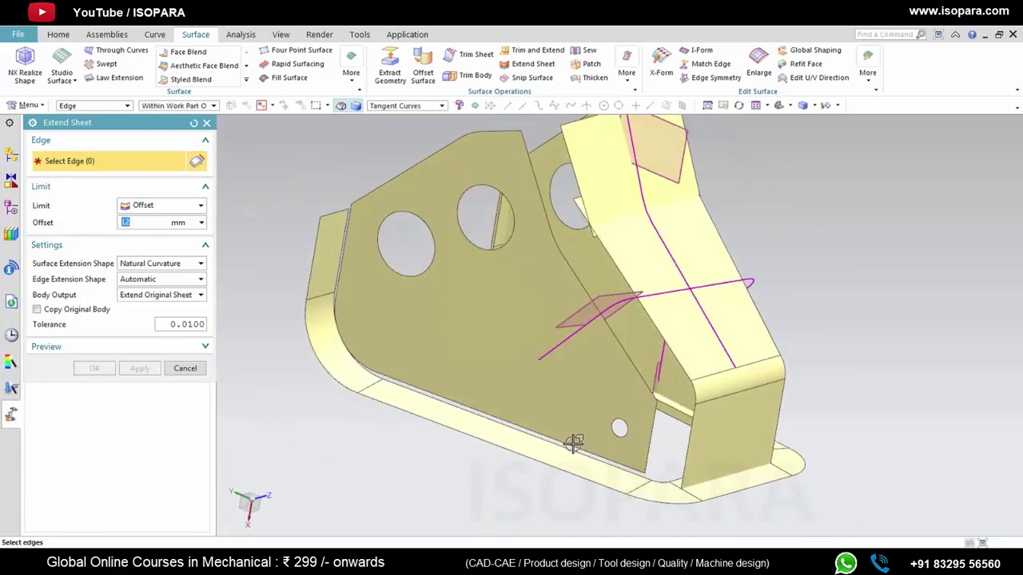
click(592, 445)
middle_click(540, 376)
Step: Extend the upper tangent edges of both side panels towards the top panels by a 17 mm offset
middle_drag(538, 372, 578, 364)
click(576, 329)
middle_drag(576, 329, 572, 283)
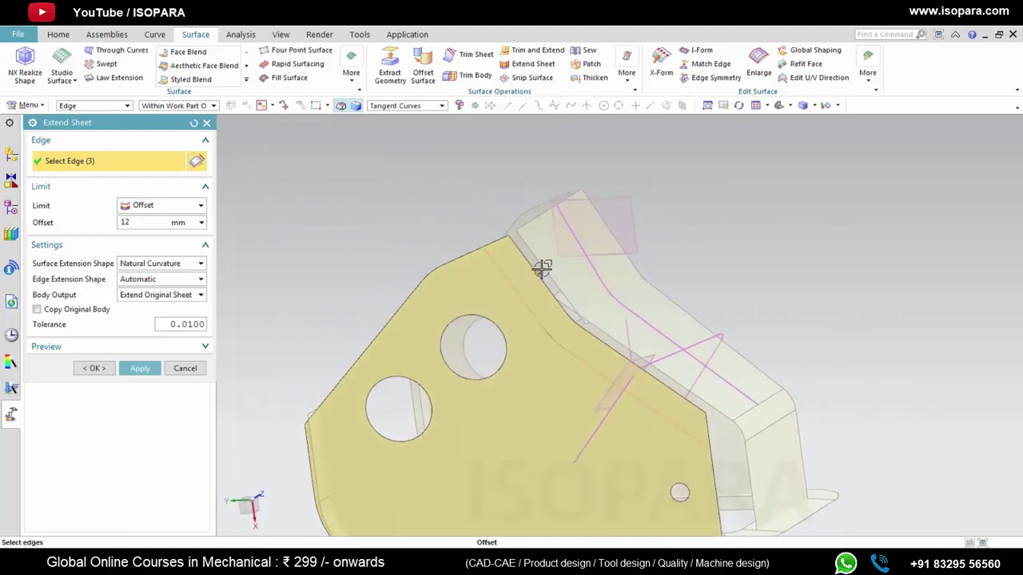
drag(541, 269, 552, 266)
middle_drag(649, 321, 749, 344)
click(648, 343)
middle_click(673, 381)
scroll(673, 382, down, 1)
middle_drag(672, 381, 639, 360)
Step: Extend the front edges of both side panels by a 21 mm offset towards the front panel
click(528, 64)
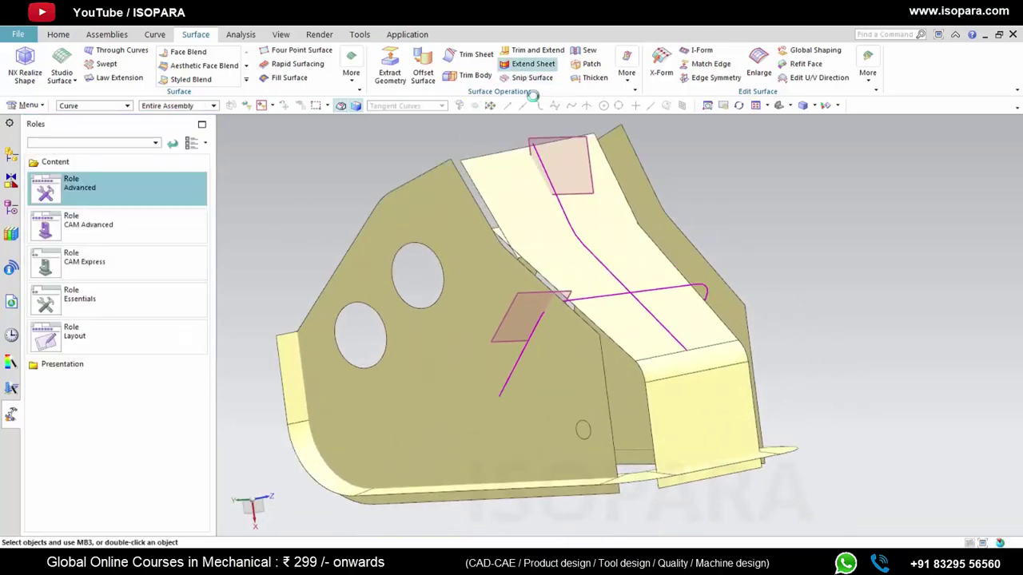
click(610, 401)
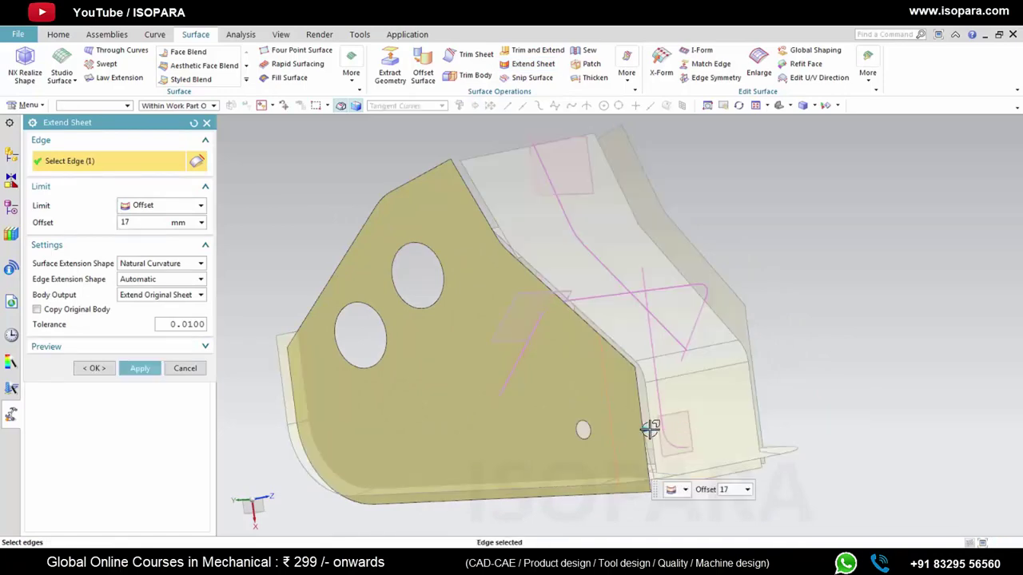
text(21)
middle_drag(660, 397, 614, 414)
click(730, 376)
middle_click(643, 380)
Step: Trim the lower top panel's overhang with Trim Sheet, using the upper top panel as the boundary
scroll(643, 380, down, 3)
scroll(616, 368, up, 3)
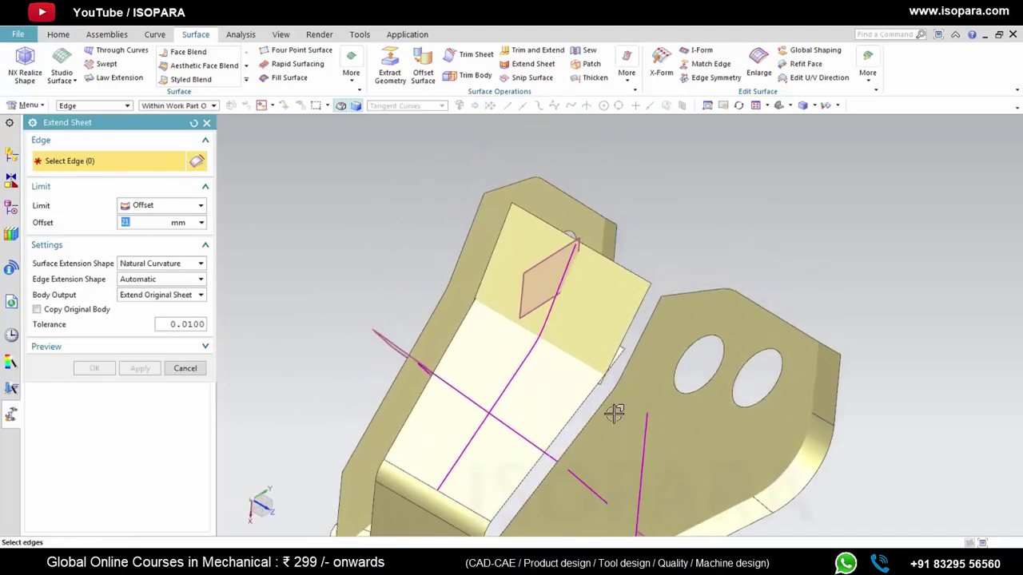
scroll(579, 380, down, 3)
middle_drag(579, 377, 601, 406)
scroll(577, 369, up, 4)
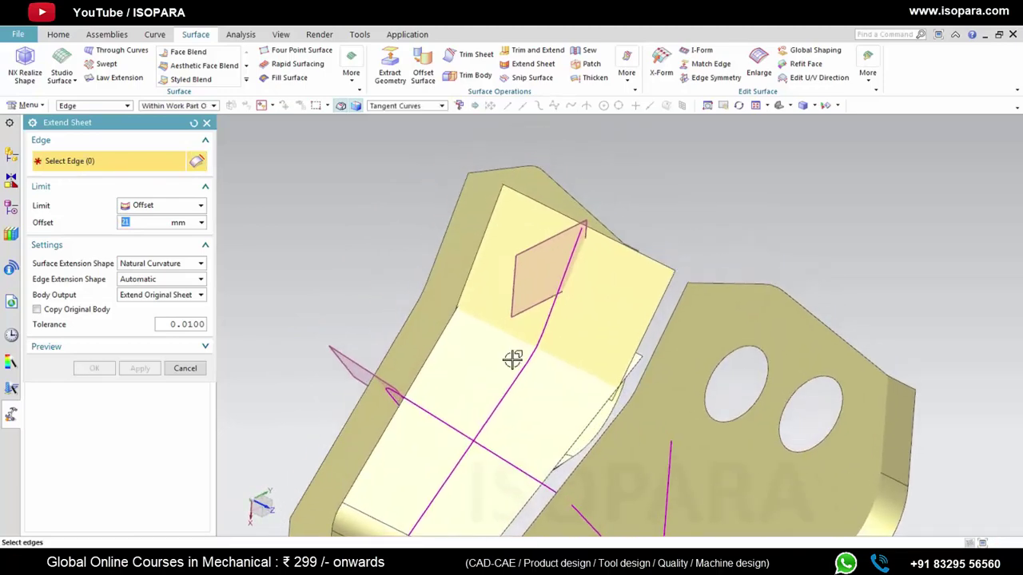
click(471, 54)
click(552, 364)
click(619, 278)
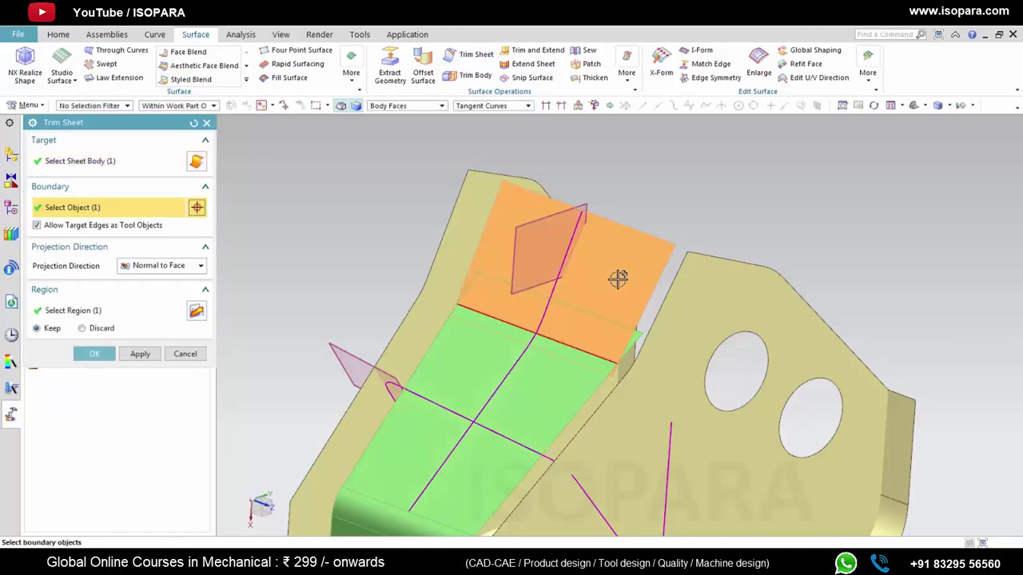
middle_click(696, 217)
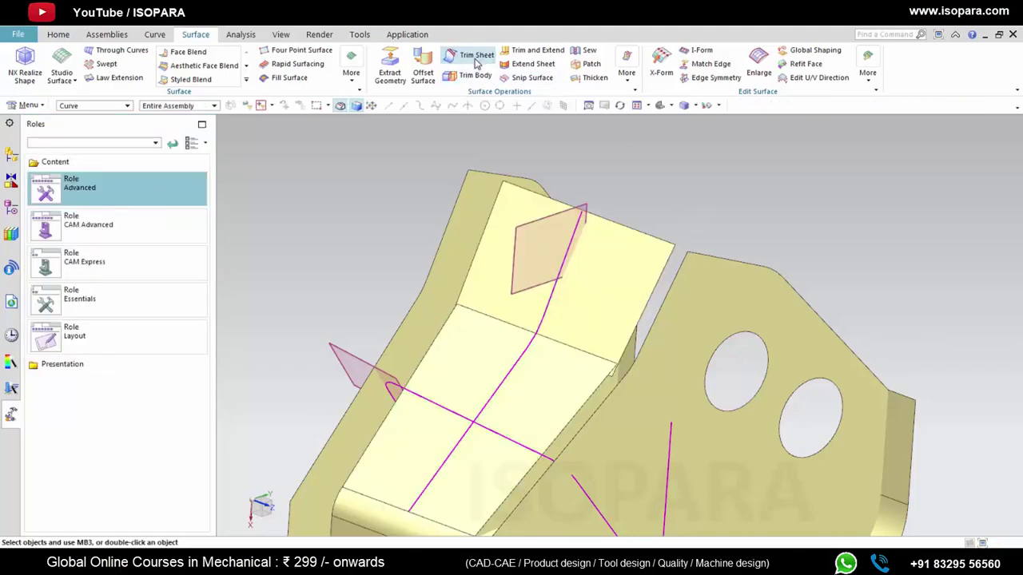
Step: Try to trim the upper top panel with Trim Sheet, using the lower top panel as the boundary
click(476, 56)
click(581, 286)
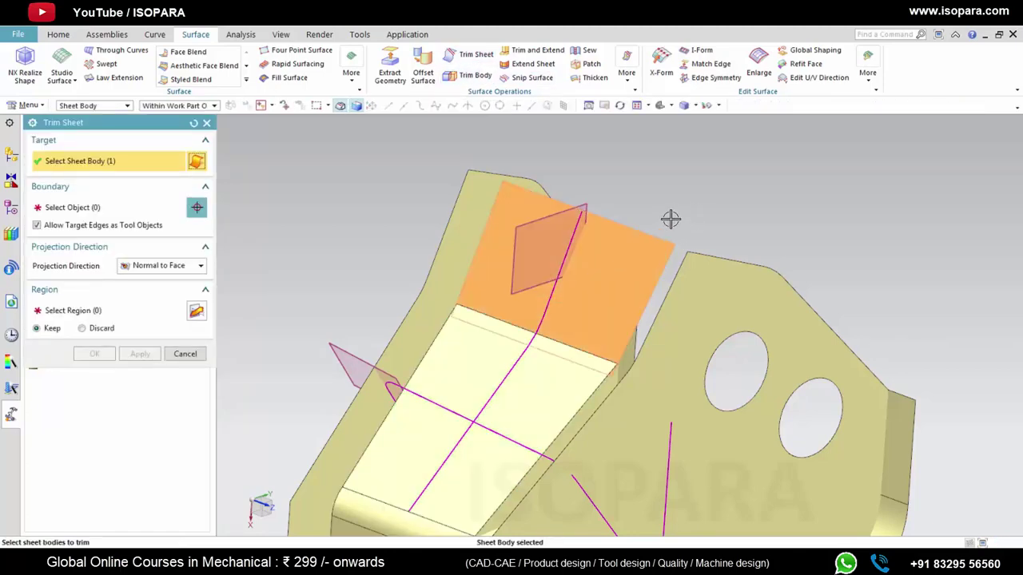
middle_click(672, 219)
click(560, 368)
middle_click(741, 215)
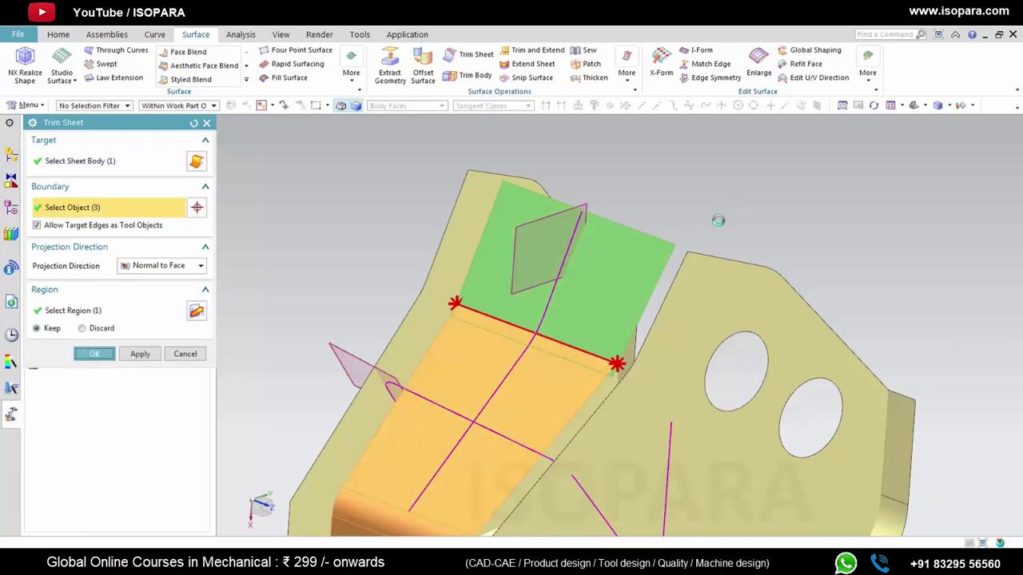
key(Escape)
key(Escape)
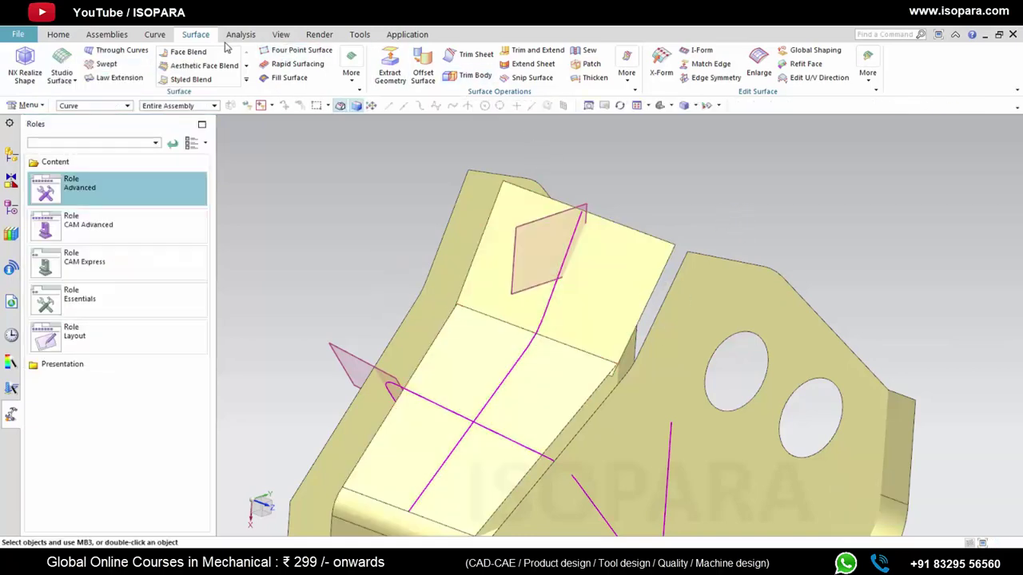
click(155, 34)
click(587, 70)
click(564, 345)
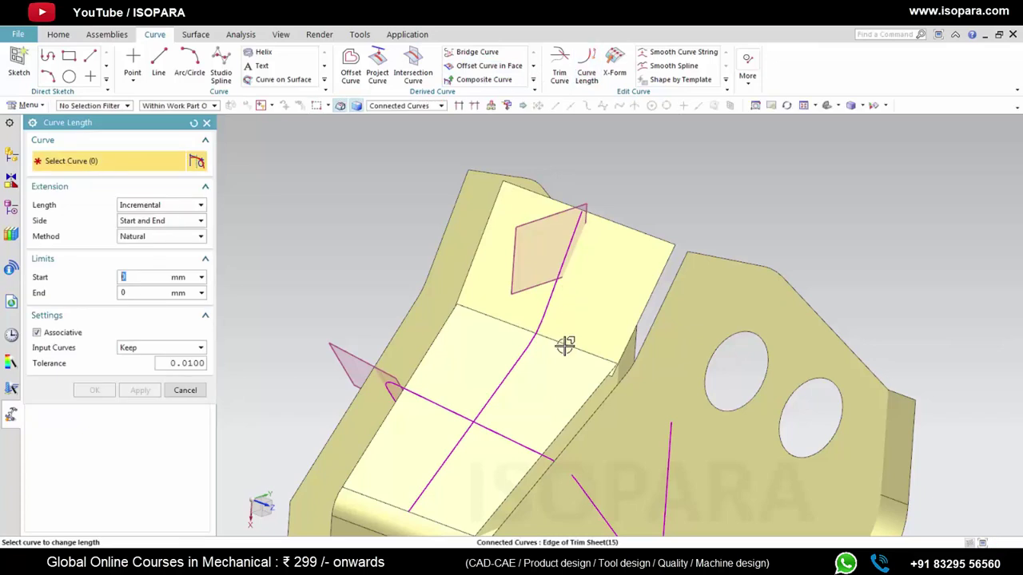
key(Escape)
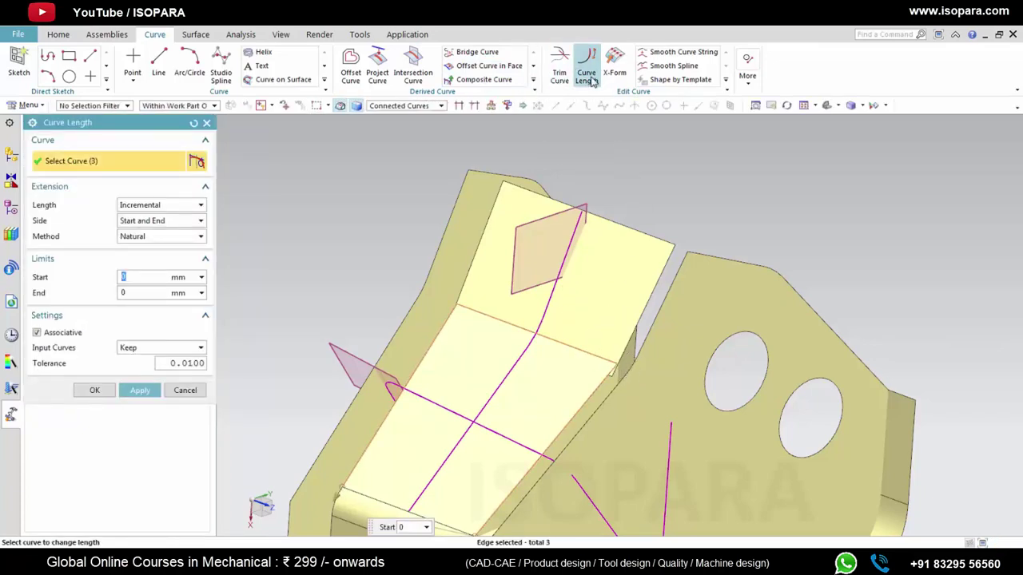
Step: Lengthen the single edge where the top panels meet with Curve Length, by about 13 mm at the start and past the panel at the end
click(591, 79)
click(441, 107)
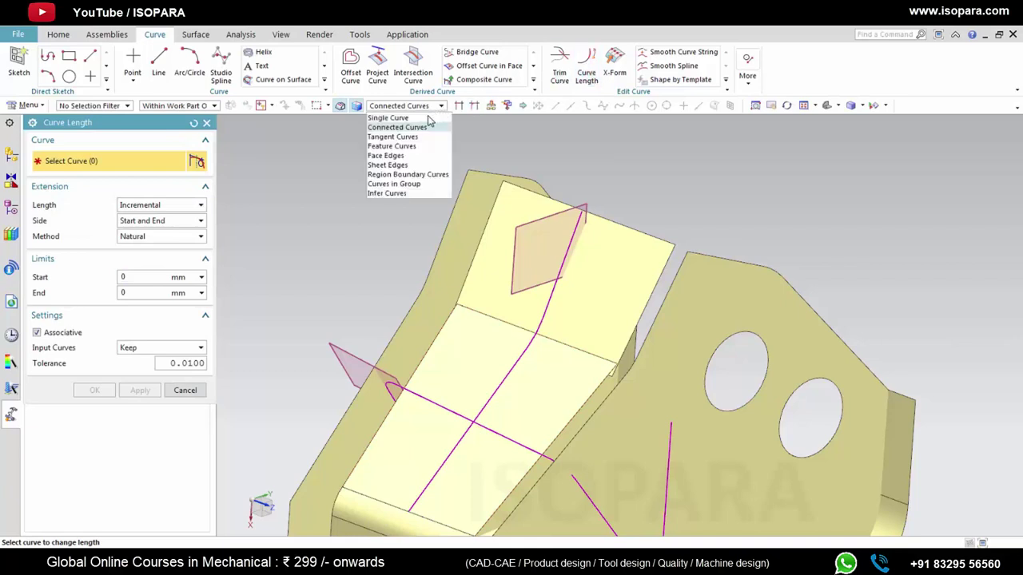
click(396, 115)
click(570, 345)
drag(628, 368, 653, 376)
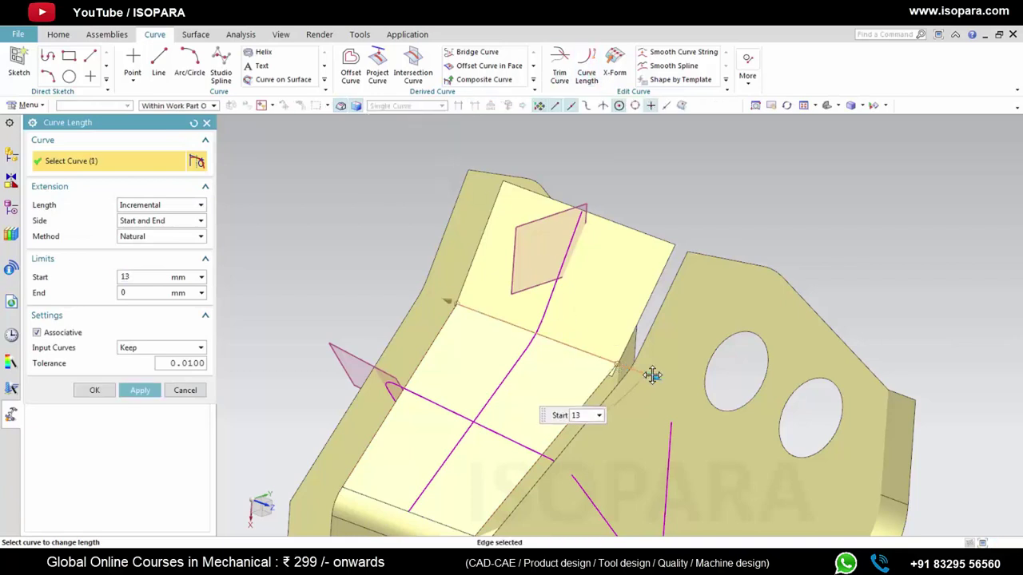
drag(446, 300, 418, 291)
middle_click(585, 286)
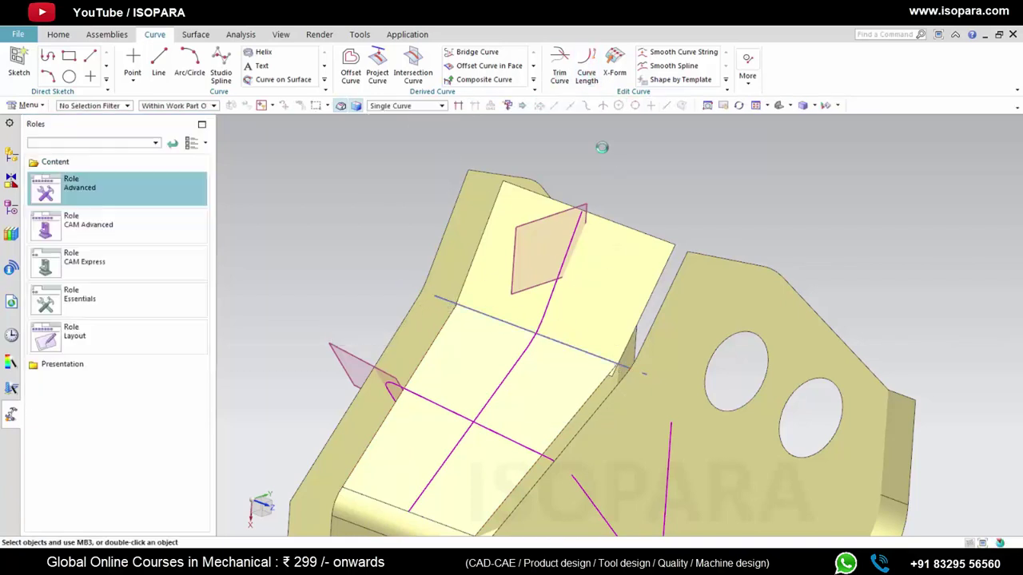
Step: Trim the upper top panel with Trim Sheet, using the lengthened edge curve as the boundary and keeping its upper region
click(197, 36)
click(470, 54)
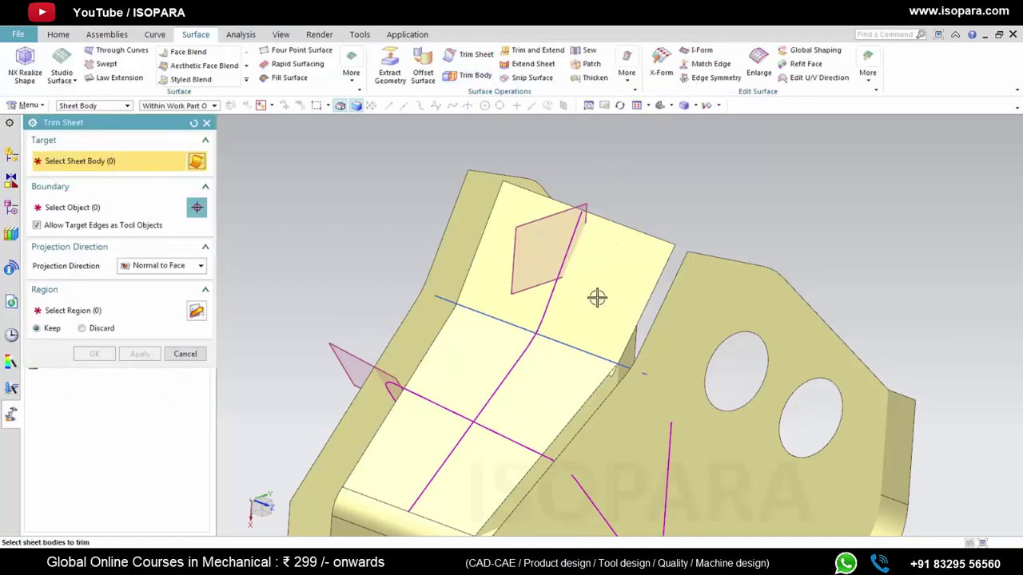
click(635, 258)
click(602, 354)
middle_click(704, 327)
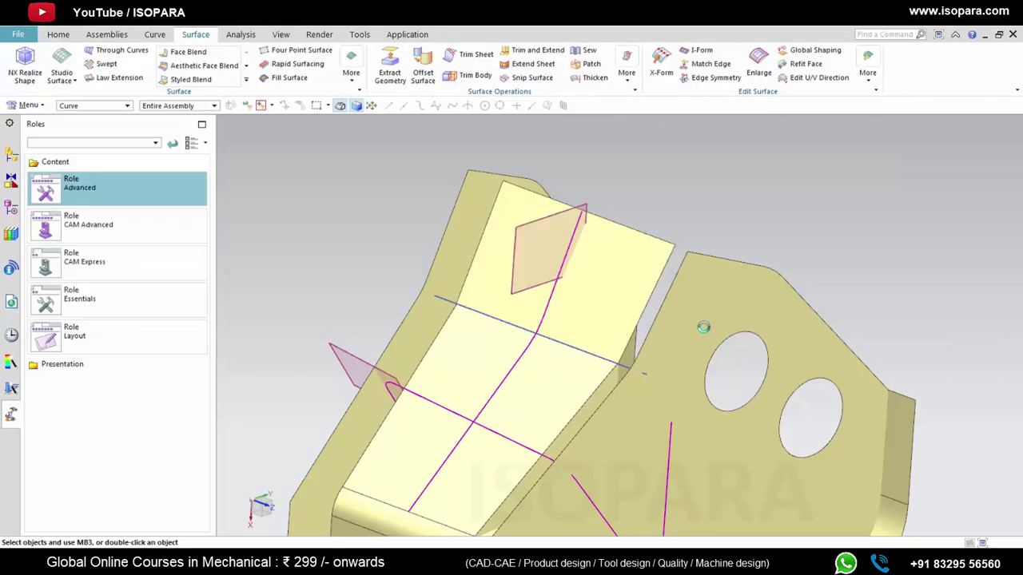
Step: Measure the angle between the upper top panel and the section line running along it
middle_drag(610, 388, 560, 378)
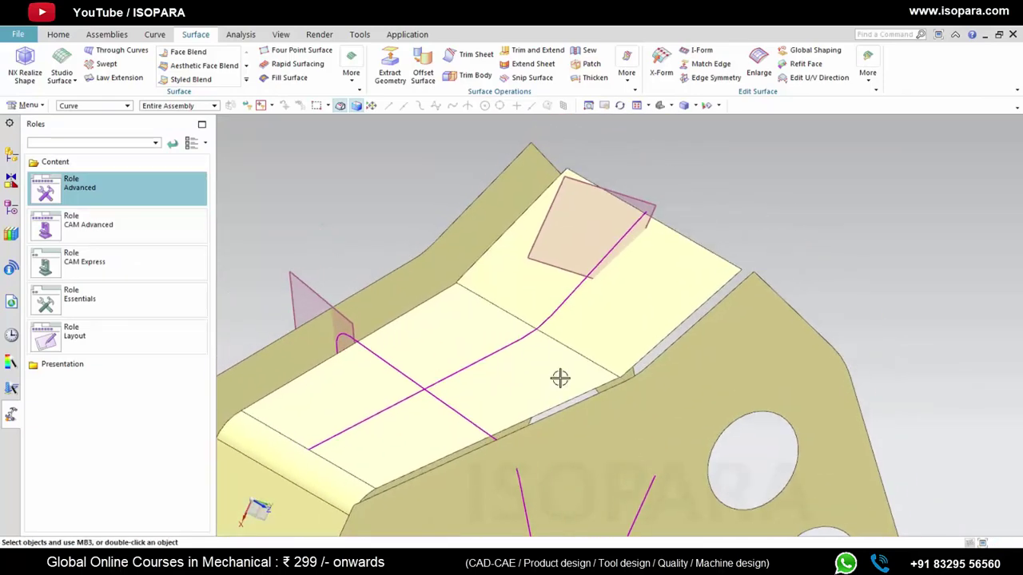
click(240, 35)
click(126, 65)
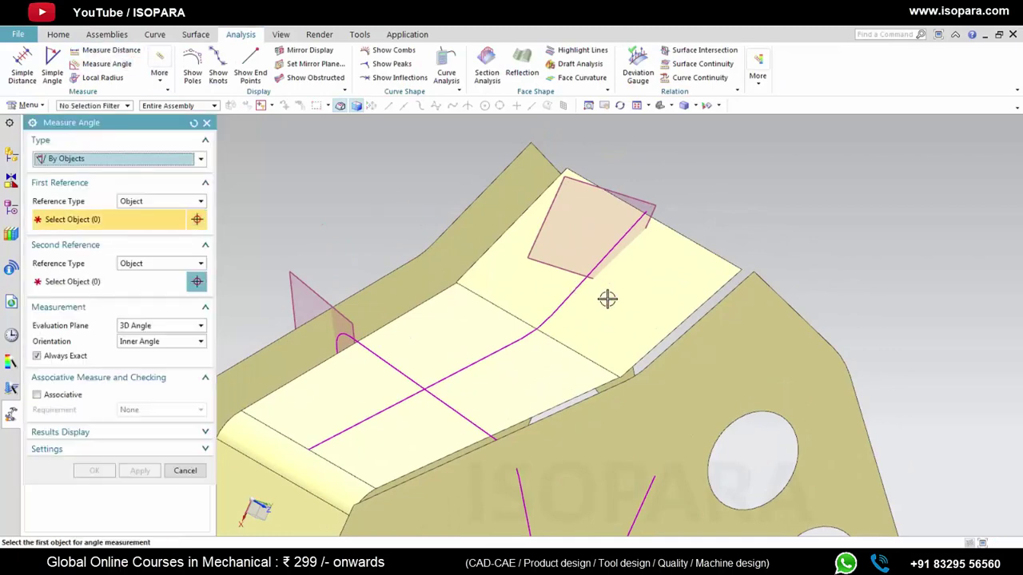
click(632, 280)
click(622, 237)
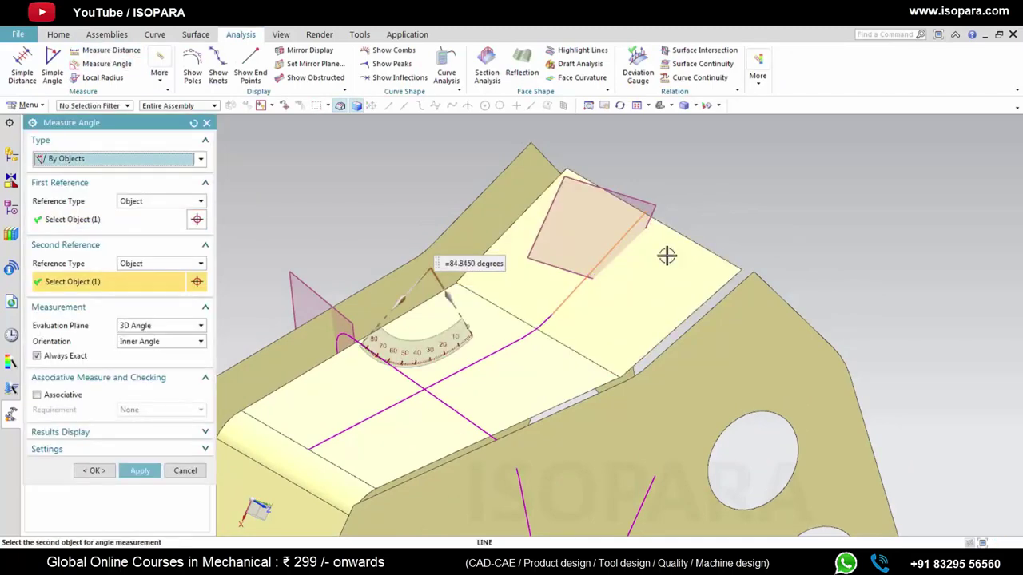
middle_drag(567, 325, 608, 296)
key(Escape)
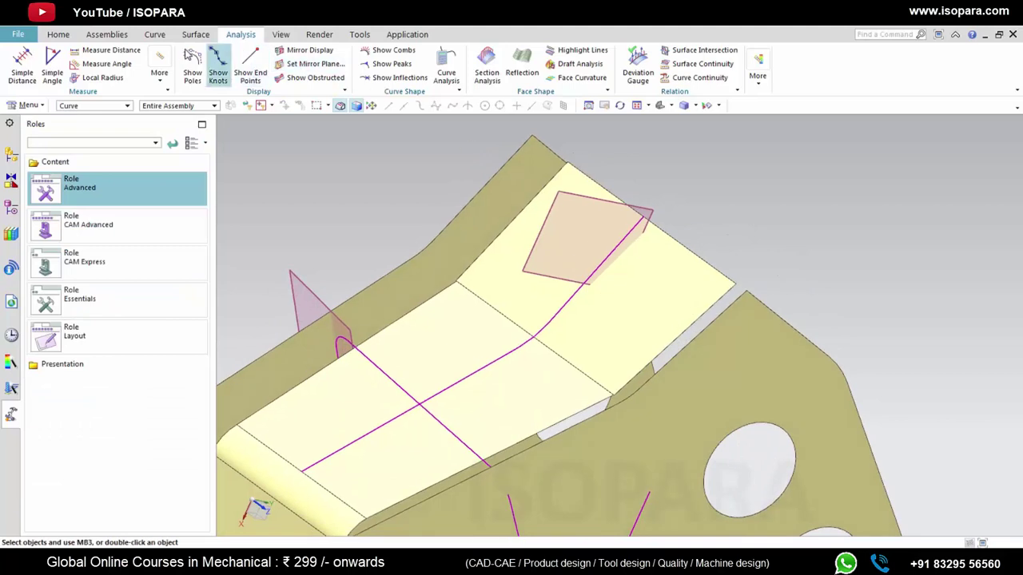
click(155, 34)
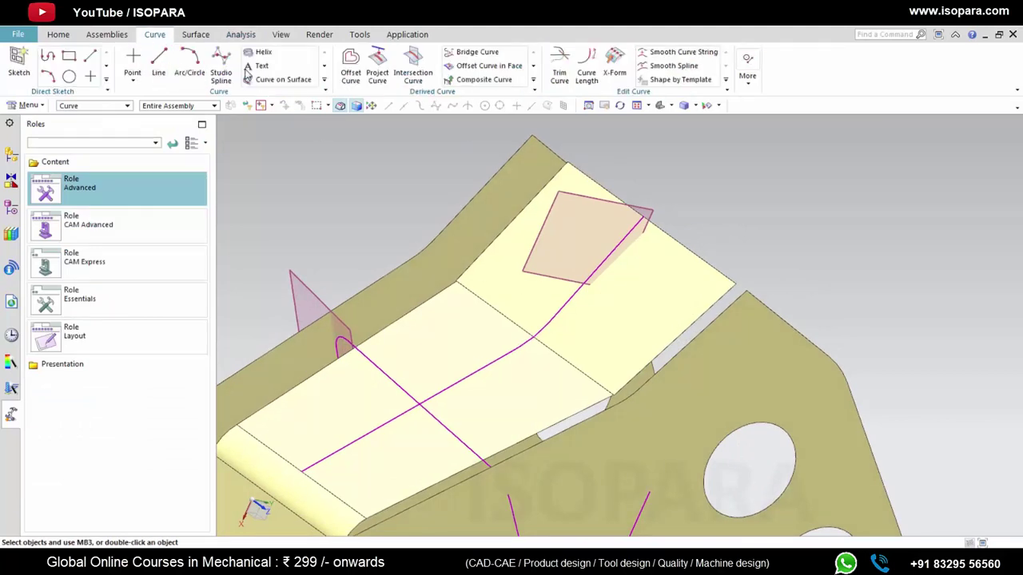
Step: Measure the angle between the section curve's straight segments on the lower and upper top panels
click(241, 36)
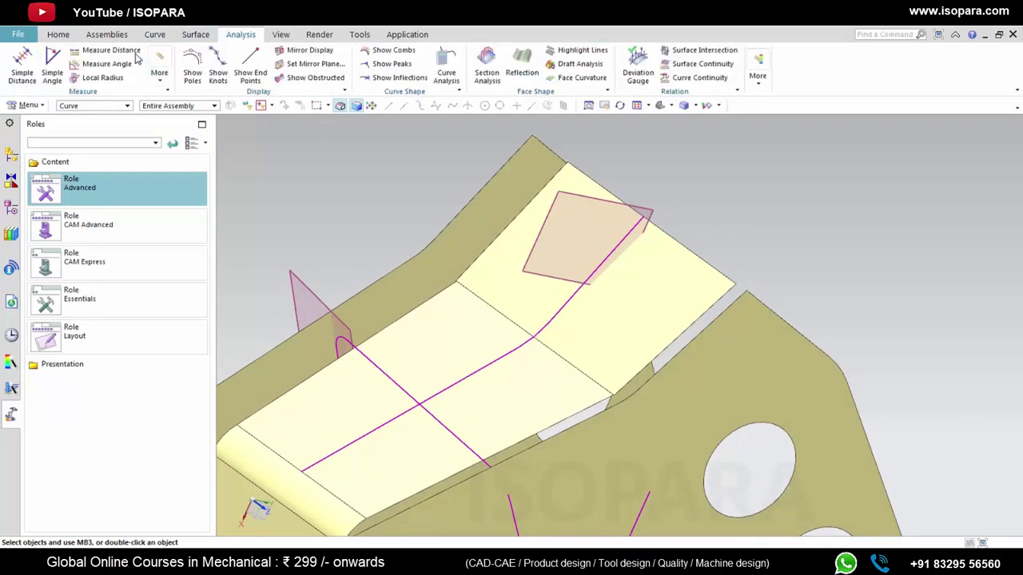
click(521, 349)
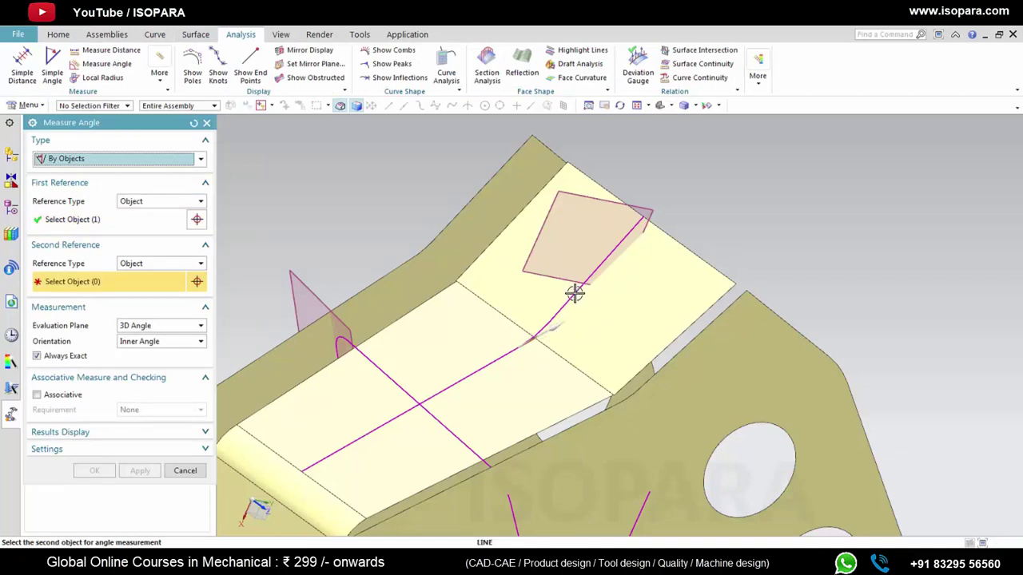
click(575, 294)
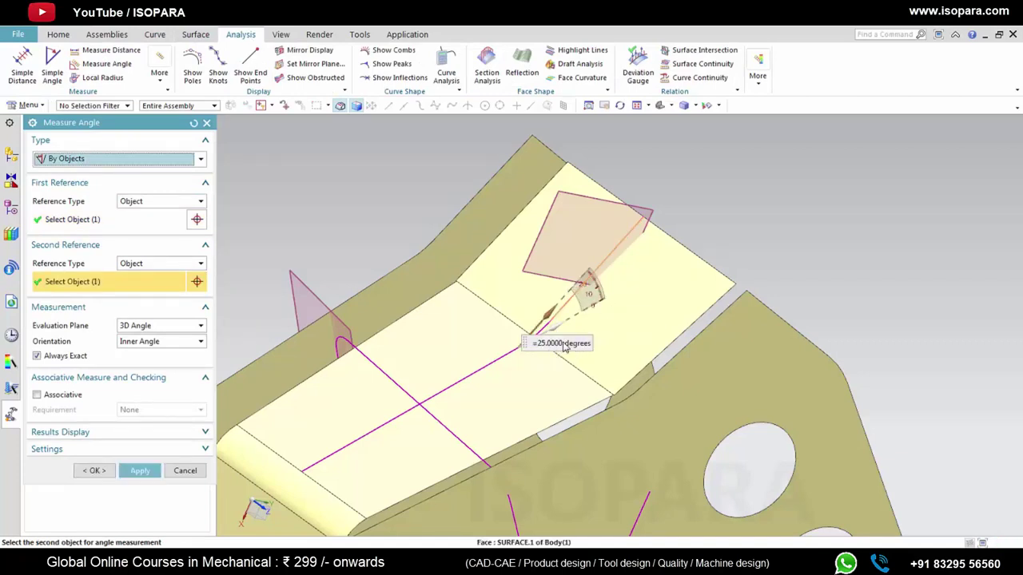
mouse_move(518, 340)
middle_down()
mouse_move(509, 322)
mouse_move(515, 335)
mouse_move(589, 335)
mouse_move(560, 320)
middle_up()
key(Escape)
scroll(567, 330, down, 3)
scroll(578, 341, up, 3)
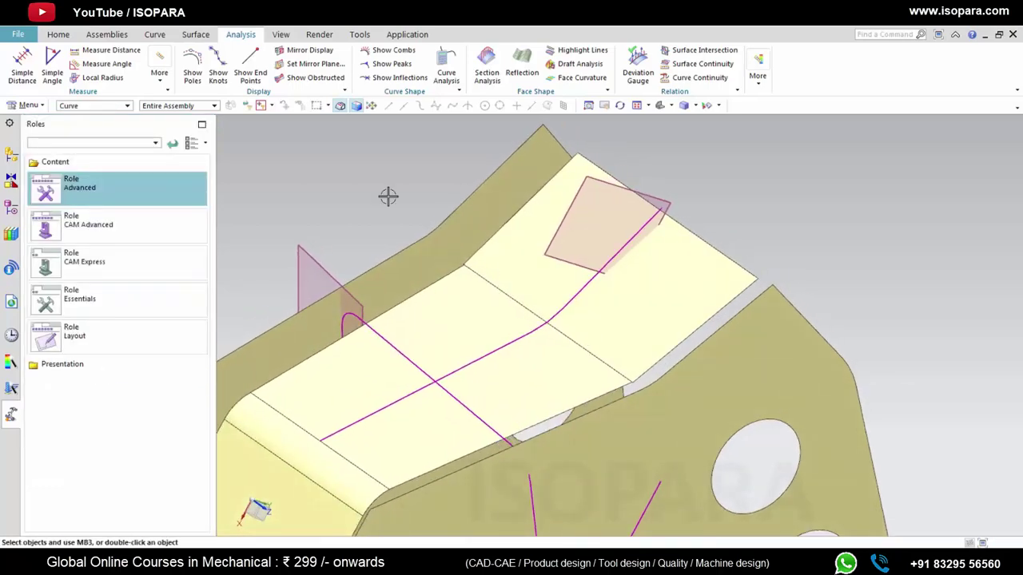
Step: Set up an Edge-type draft with the lower top panel defining the draw direction and the panels' shared edge as the stationary edge
click(196, 34)
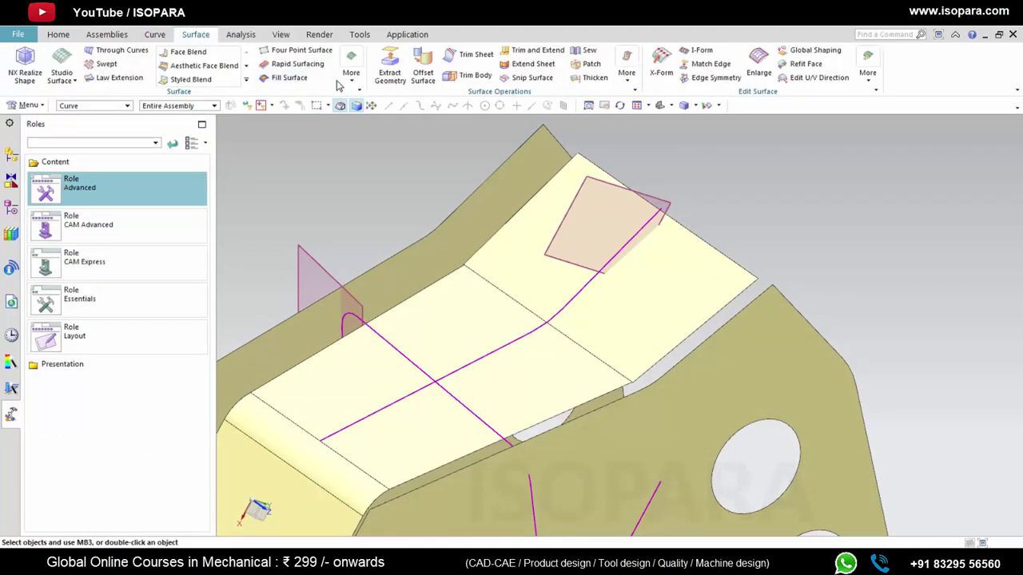
click(60, 35)
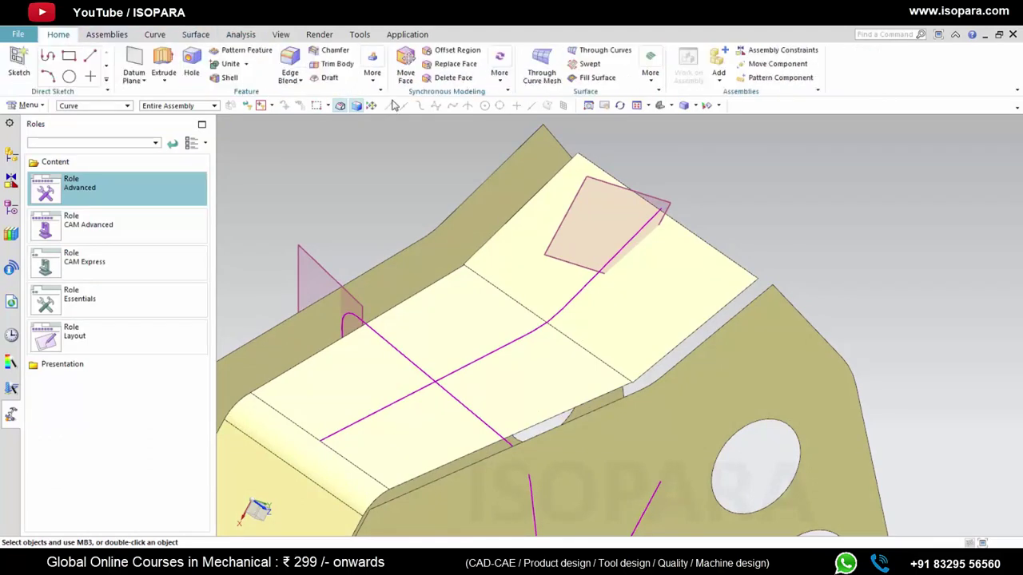
click(326, 78)
click(128, 159)
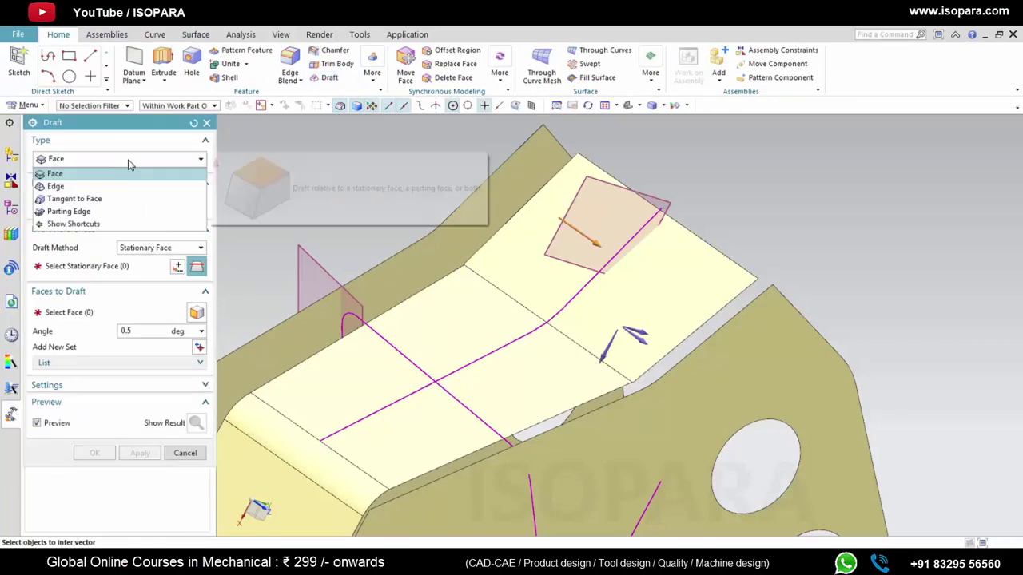
click(84, 186)
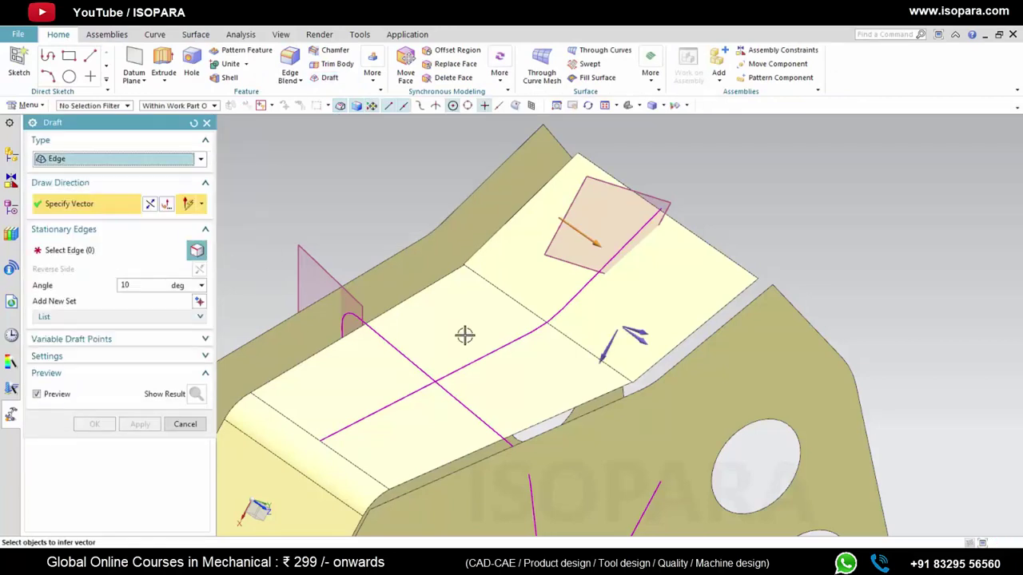
click(623, 354)
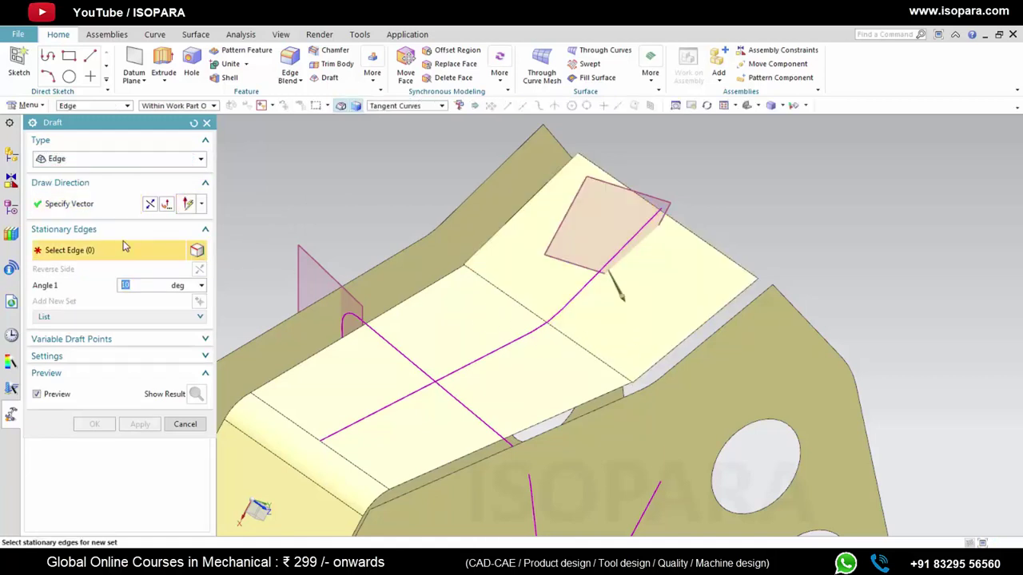
click(102, 211)
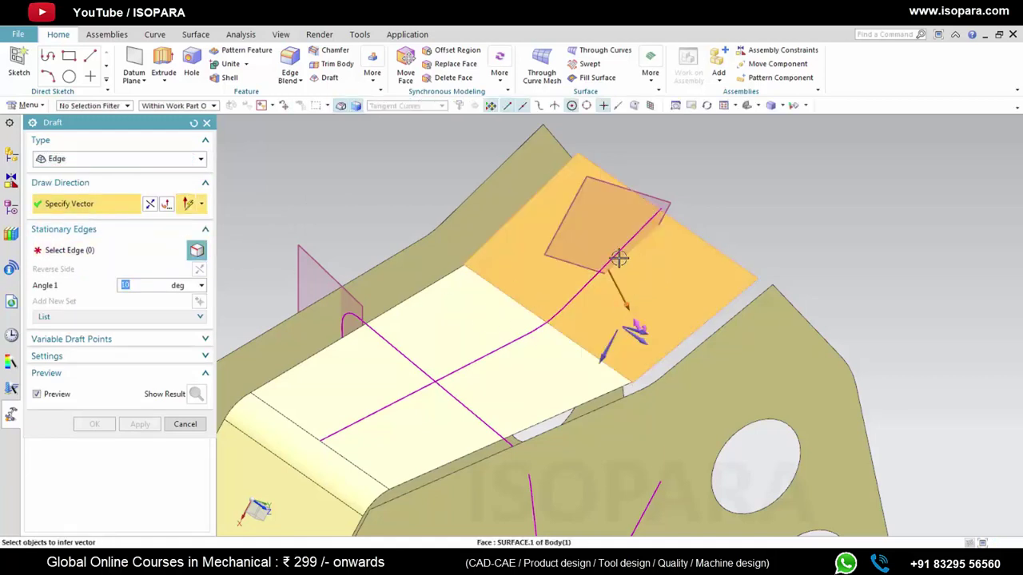
click(558, 346)
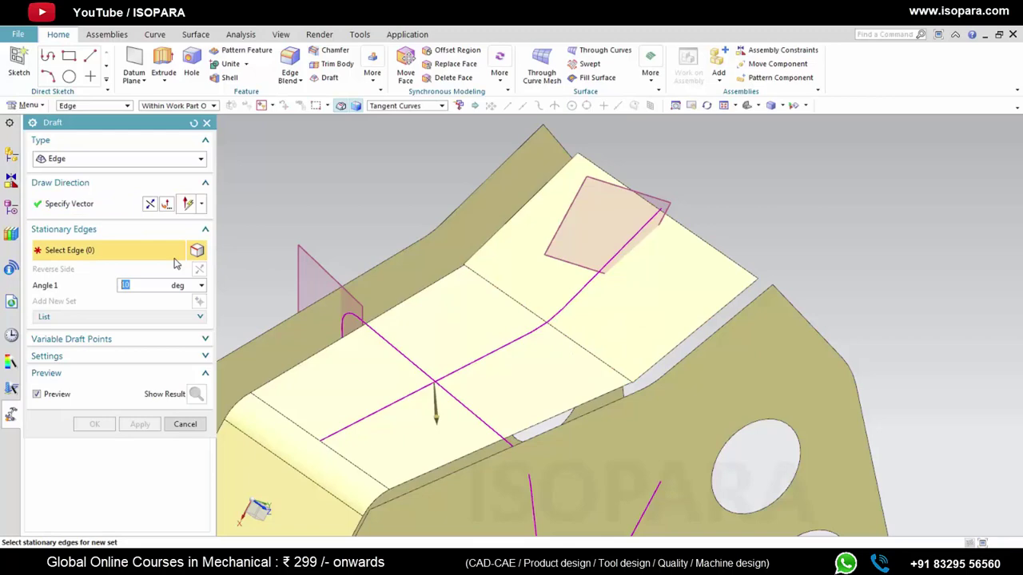
click(609, 355)
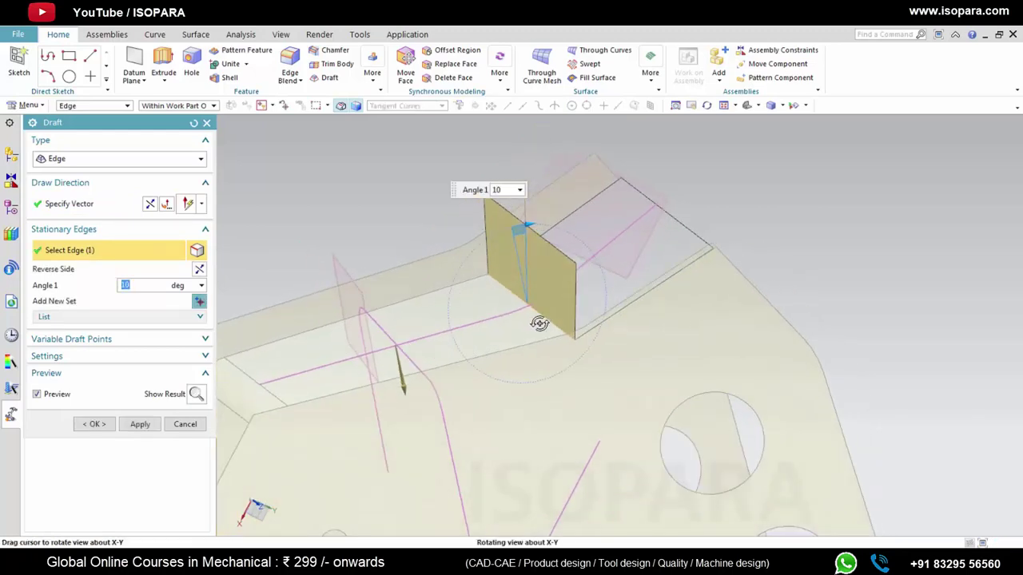
Step: Set the draft angle to 65 degrees so the upper top panel follows the section curve, and create the draft
drag(530, 228, 634, 230)
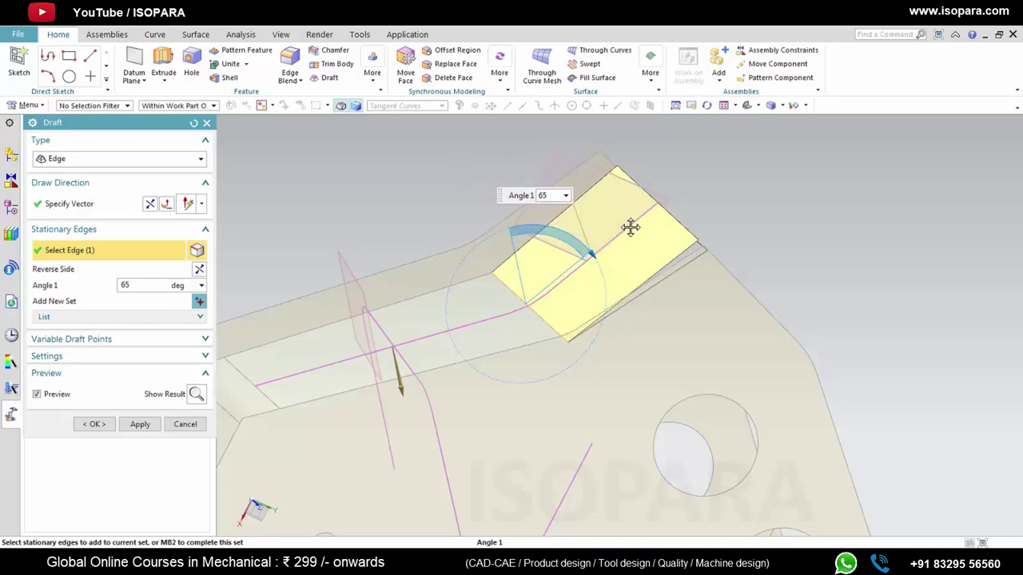
scroll(594, 259, up, 2)
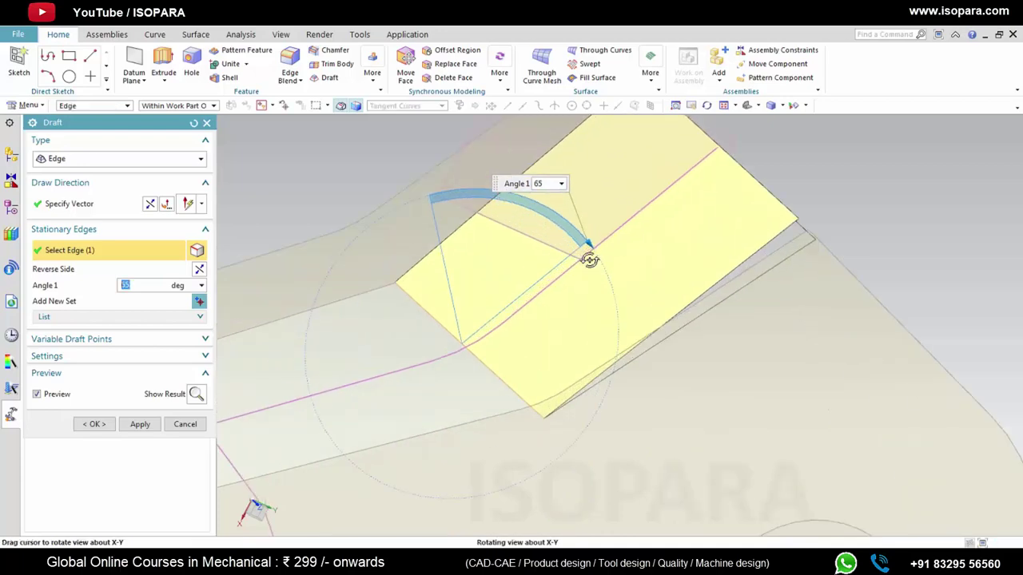
middle_drag(590, 261, 506, 201)
middle_click(593, 266)
scroll(602, 297, down, 4)
Step: Turn on the clip section and place its section plane on the datum plane at the upper top panel
click(240, 36)
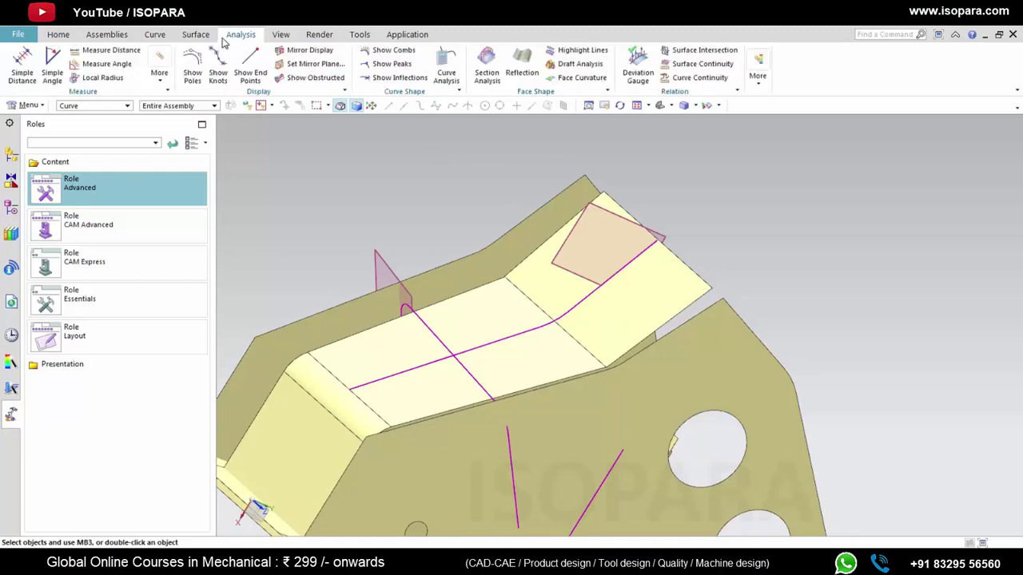
click(282, 36)
click(407, 70)
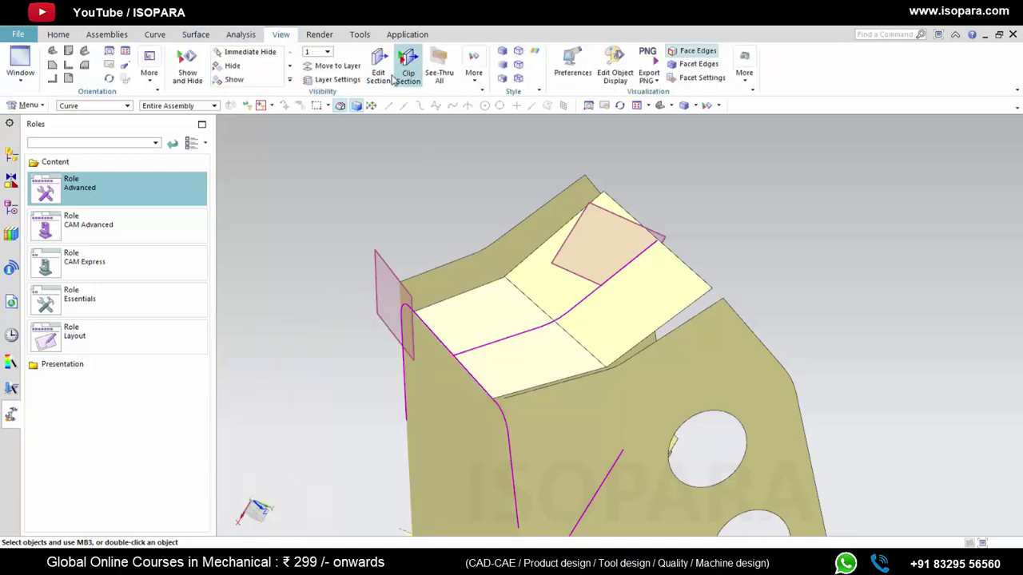
click(617, 214)
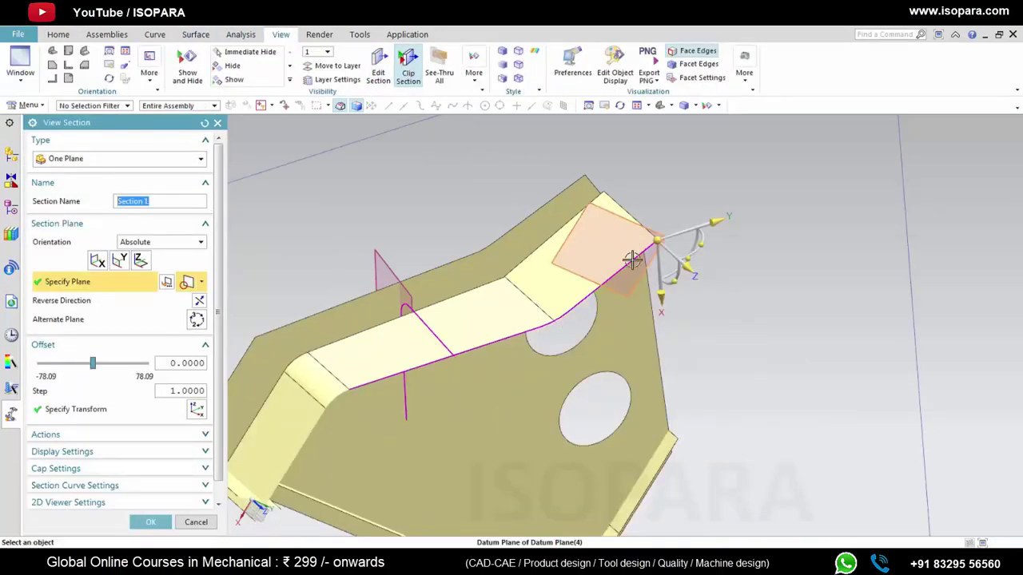
scroll(632, 262, down, 5)
middle_drag(525, 316, 642, 276)
middle_click(652, 262)
Step: Pull back the upper top panel's outer end edge with Extend Sheet, using an offset of -0.35 mm
scroll(648, 280, up, 6)
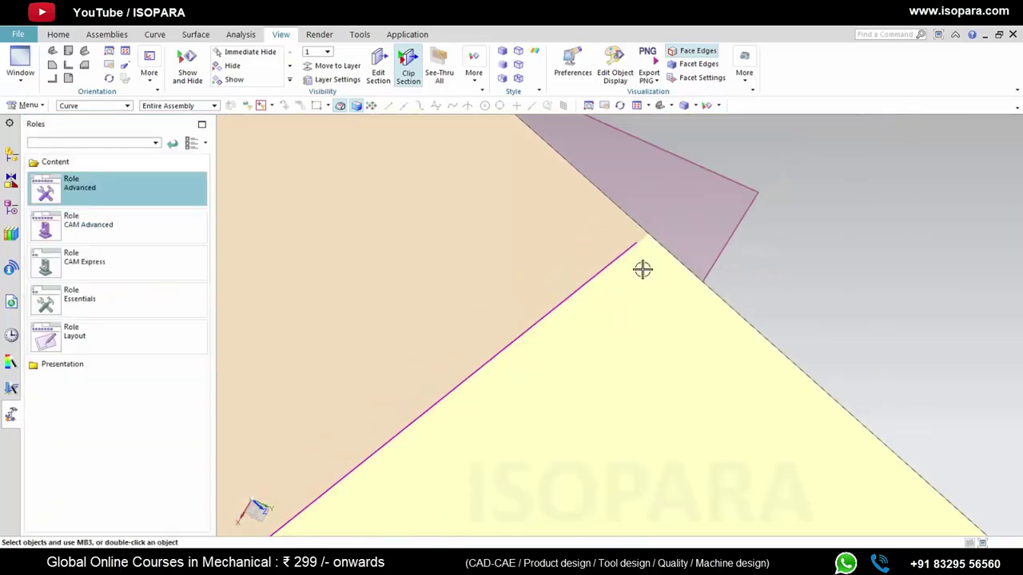
scroll(643, 308, down, 8)
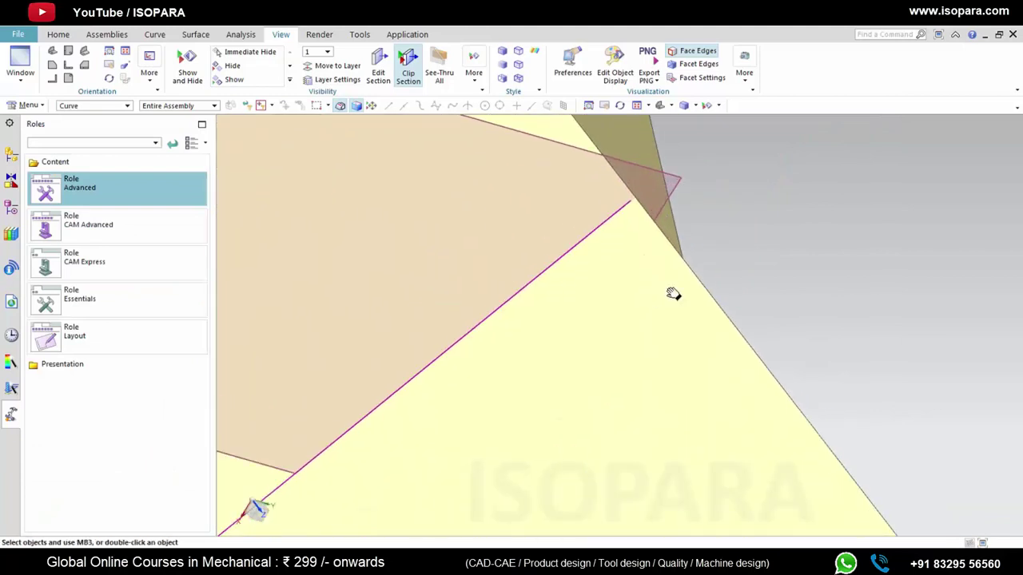
scroll(643, 292, down, 3)
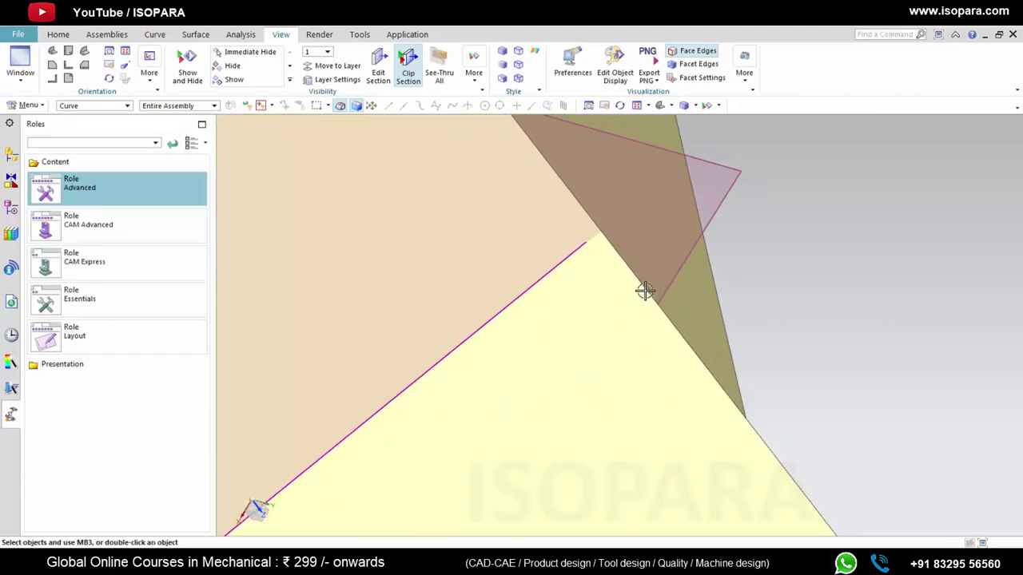
click(195, 35)
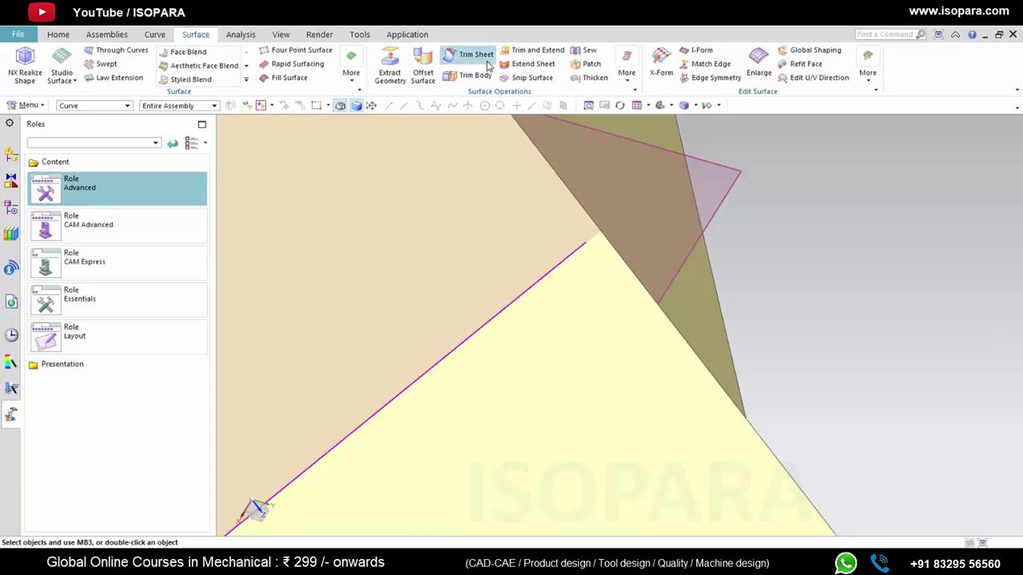
click(528, 64)
click(611, 243)
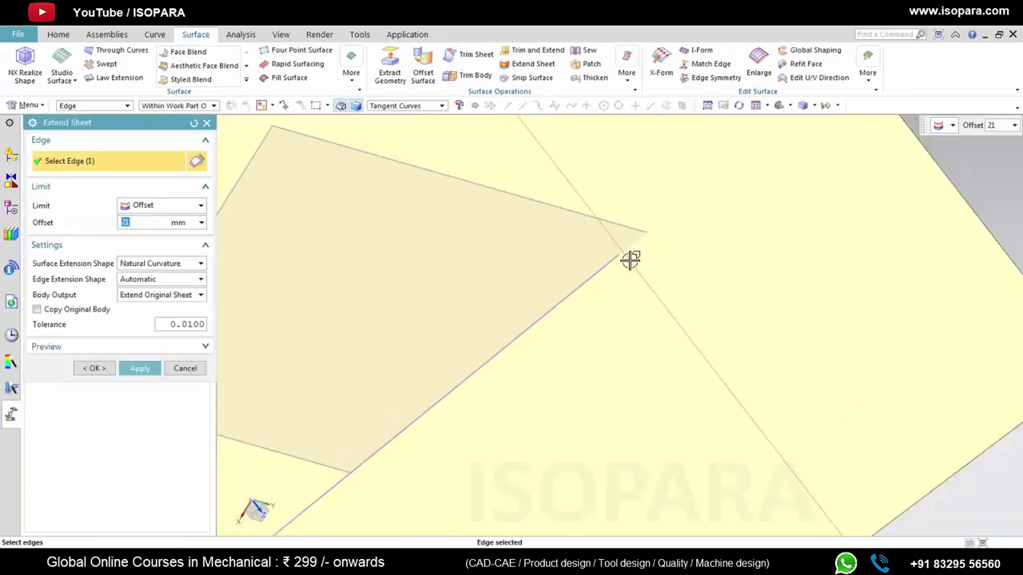
scroll(688, 284, up, 4)
drag(764, 192, 660, 272)
scroll(664, 272, down, 5)
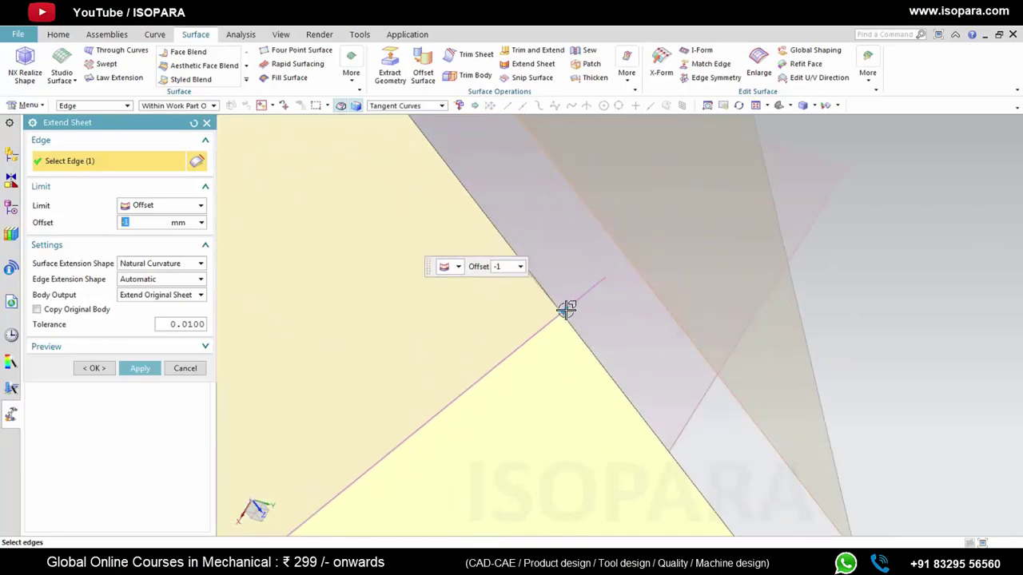
drag(566, 310, 609, 280)
scroll(621, 275, down, 7)
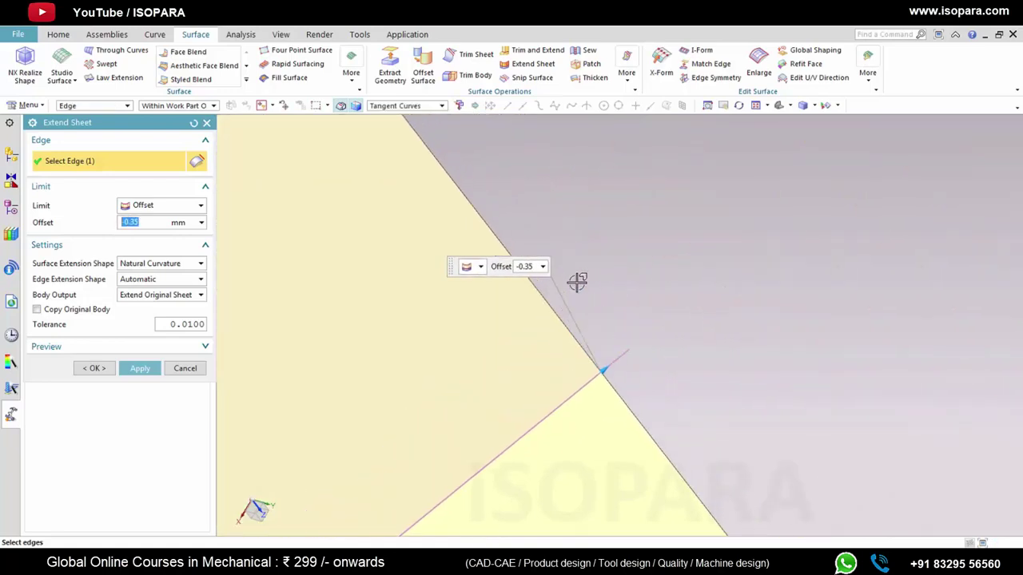
middle_click(579, 284)
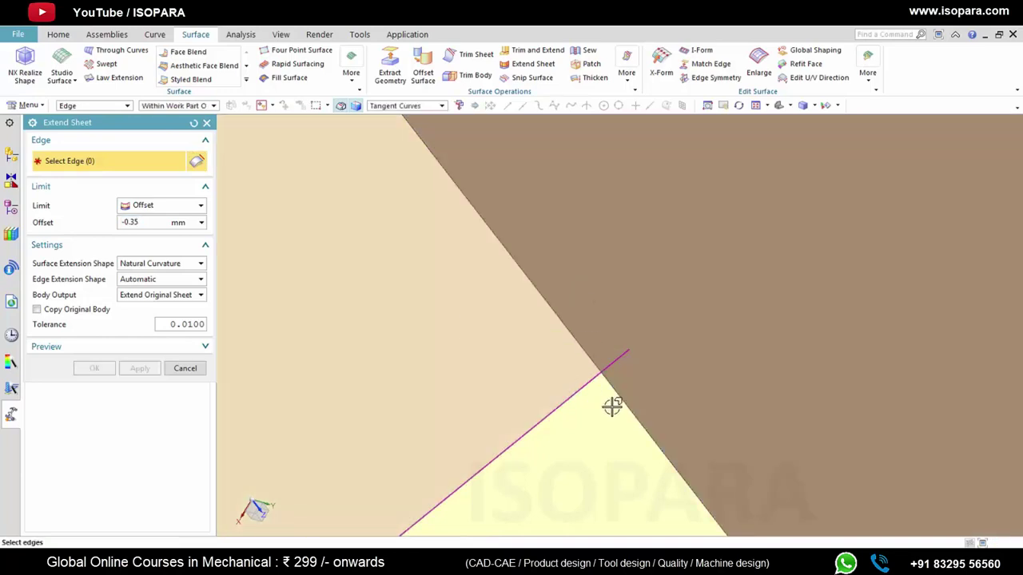
Step: Examine closely how the upper top panel's outer end edge lines up with the end of the section line
scroll(603, 354, down, 5)
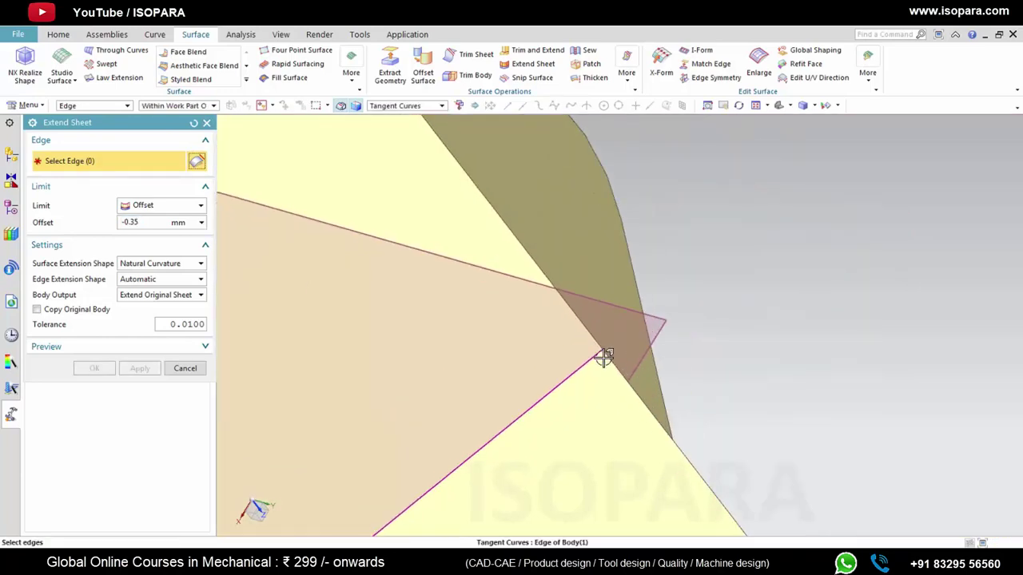
scroll(603, 356, down, 6)
middle_drag(605, 354, 652, 348)
scroll(648, 349, up, 4)
scroll(653, 348, up, 4)
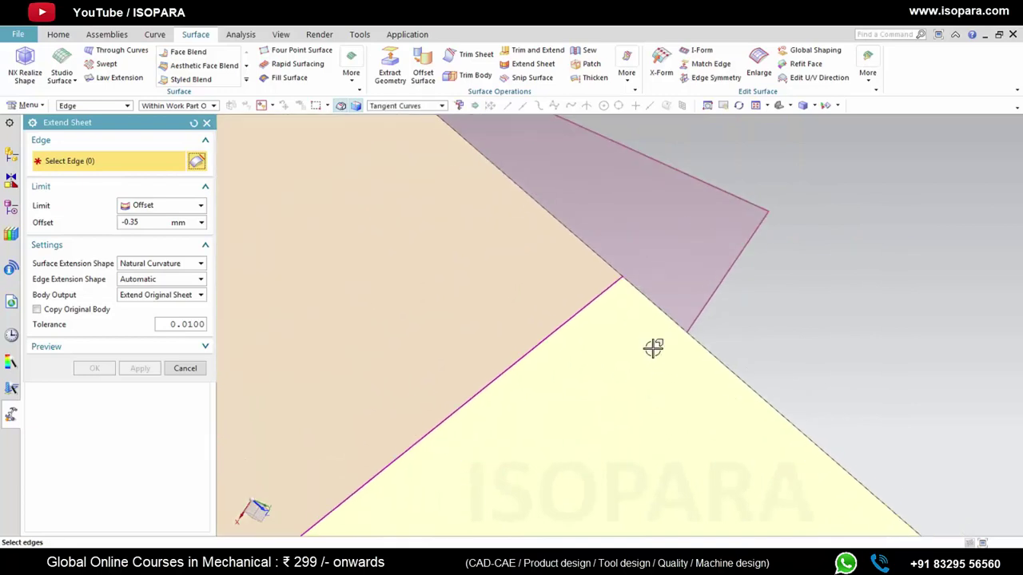
scroll(653, 348, up, 3)
scroll(604, 247, up, 5)
middle_drag(605, 247, 589, 297)
scroll(589, 296, up, 6)
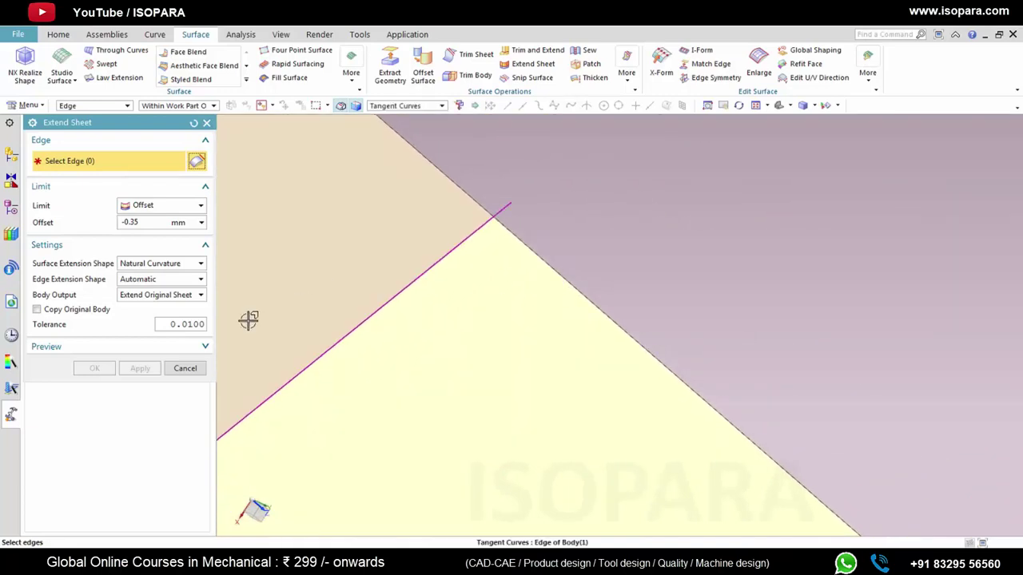
click(183, 369)
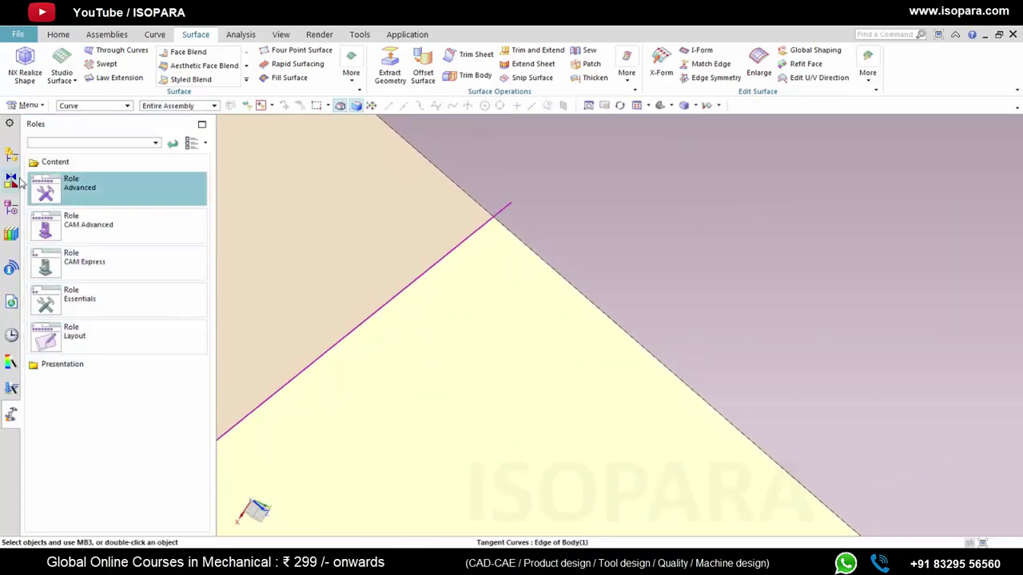
Step: Edit the last Extend Sheet feature and refine its offset to -0.335 mm to match the end of the section line
click(11, 206)
scroll(108, 277, down, 3)
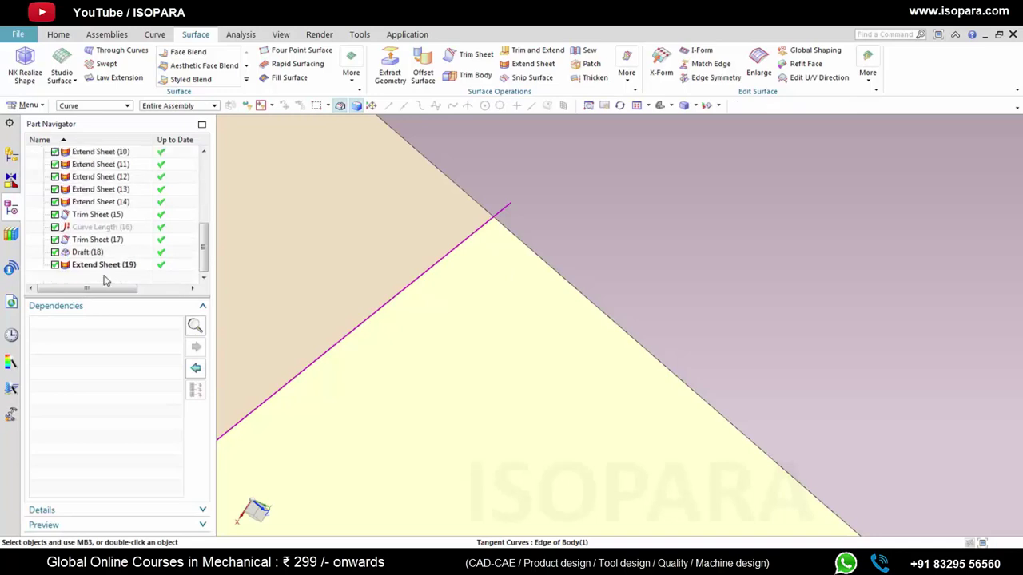
double_click(104, 272)
drag(495, 214, 520, 186)
scroll(521, 187, up, 2)
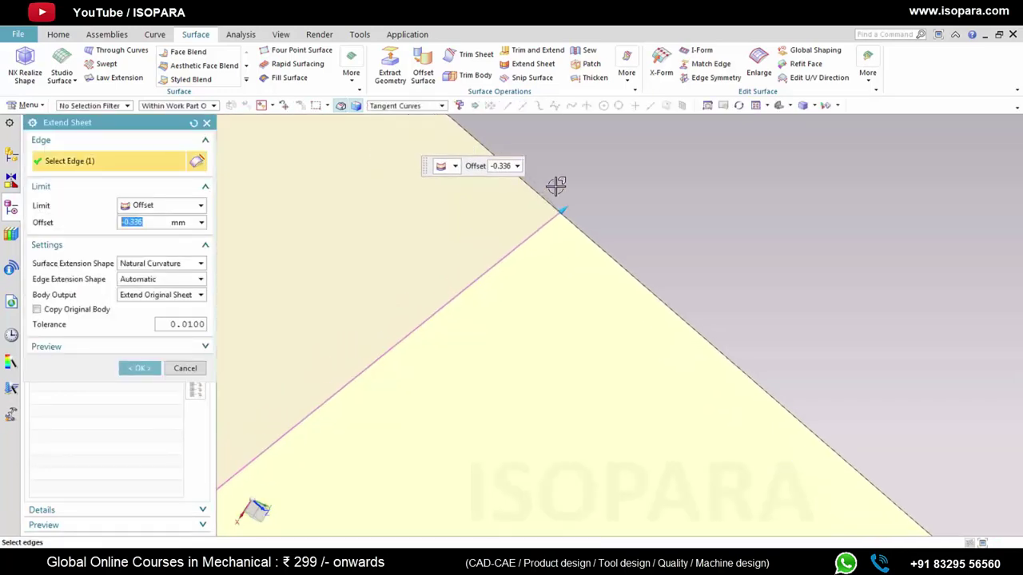
middle_click(577, 183)
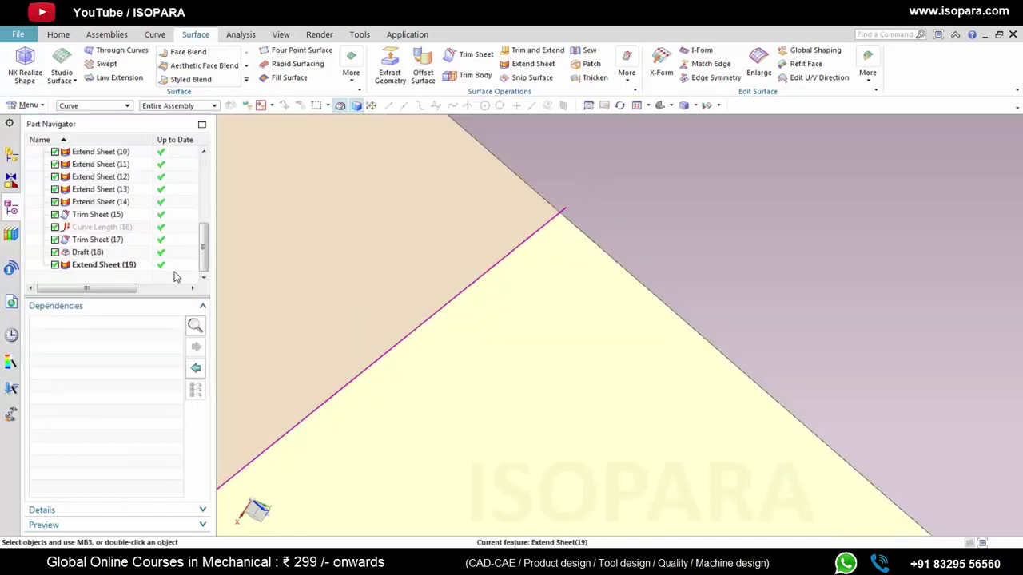
double_click(120, 265)
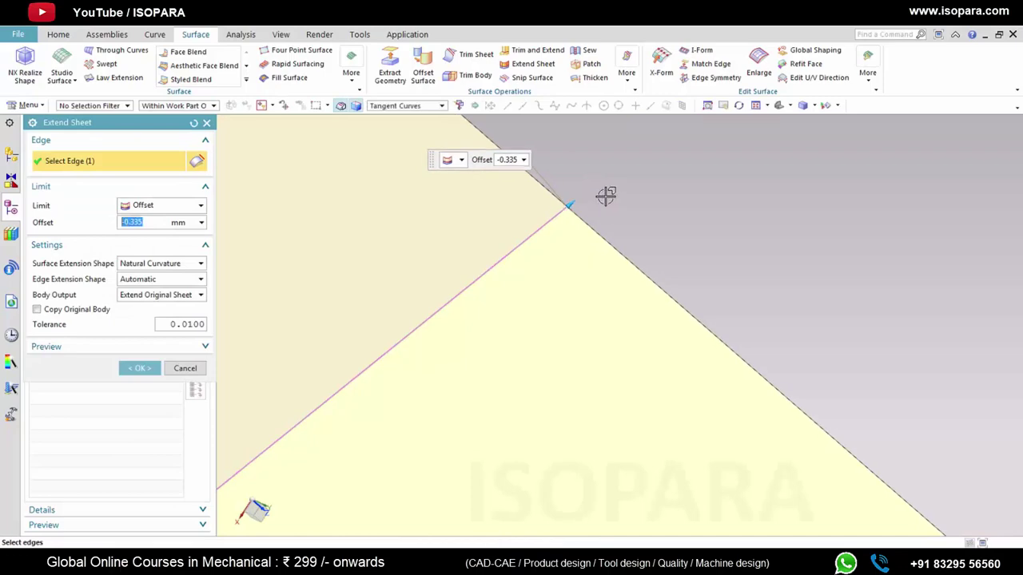
middle_click(605, 199)
scroll(591, 254, down, 10)
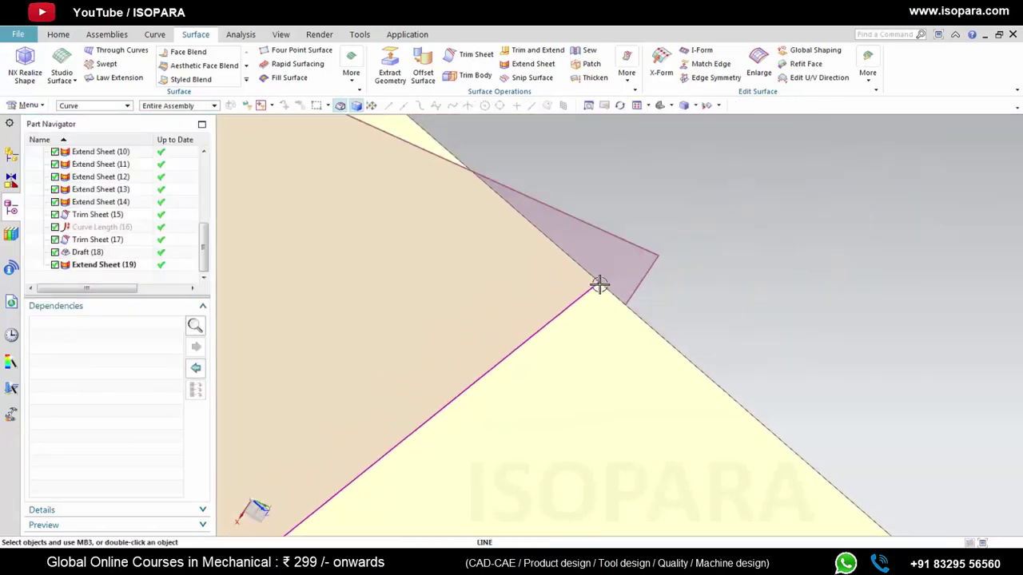
scroll(592, 297, up, 8)
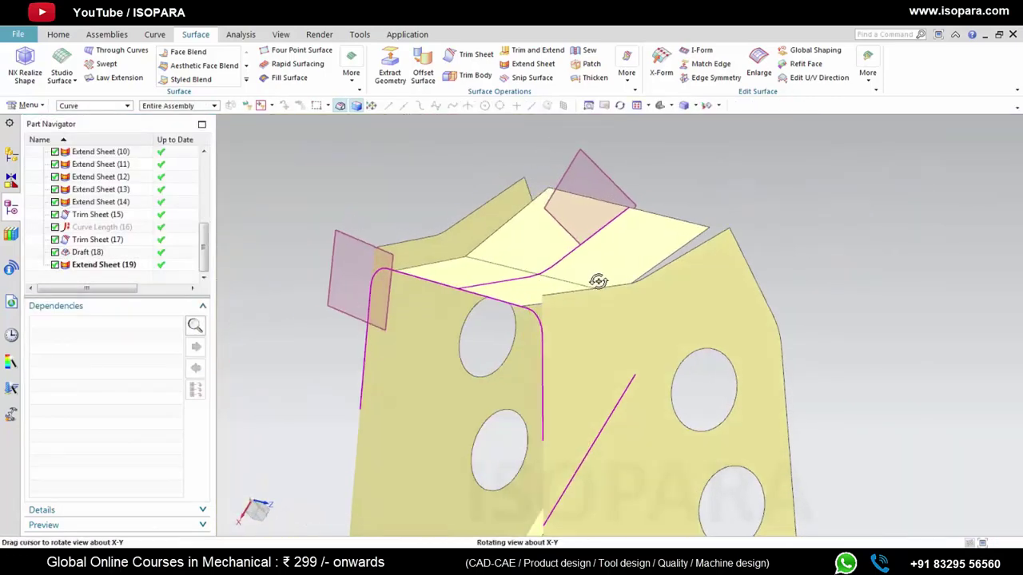
Step: Edit the clip section so its plane again lies on the datum plane at the upper top panel, cutting along the section line
scroll(512, 281, down, 8)
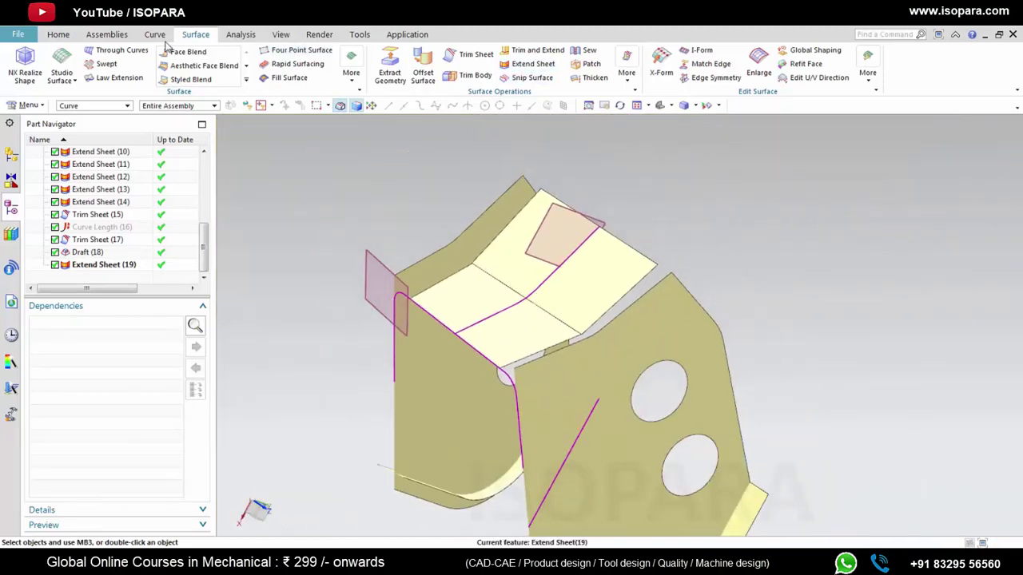
click(237, 36)
click(281, 36)
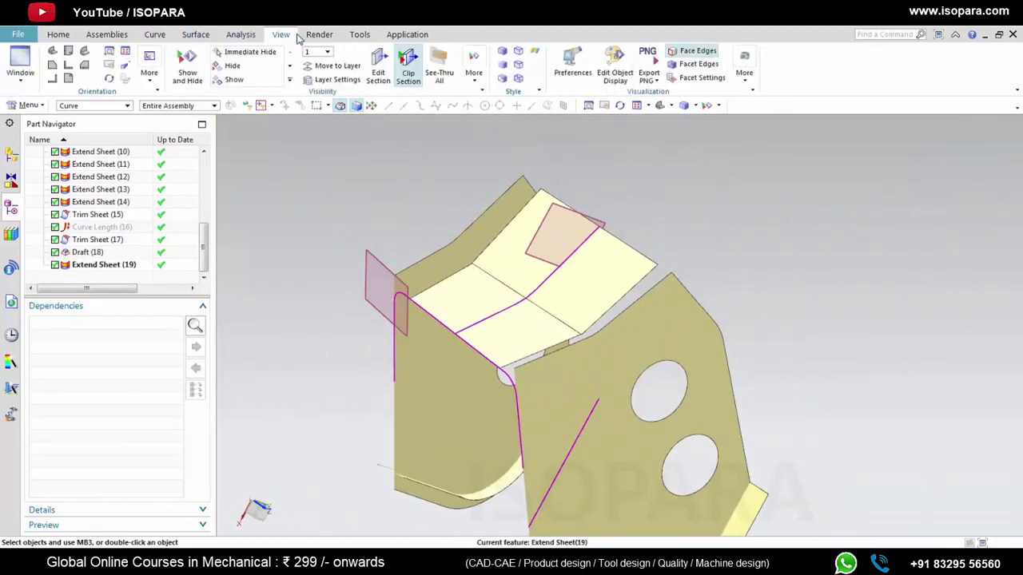
click(378, 70)
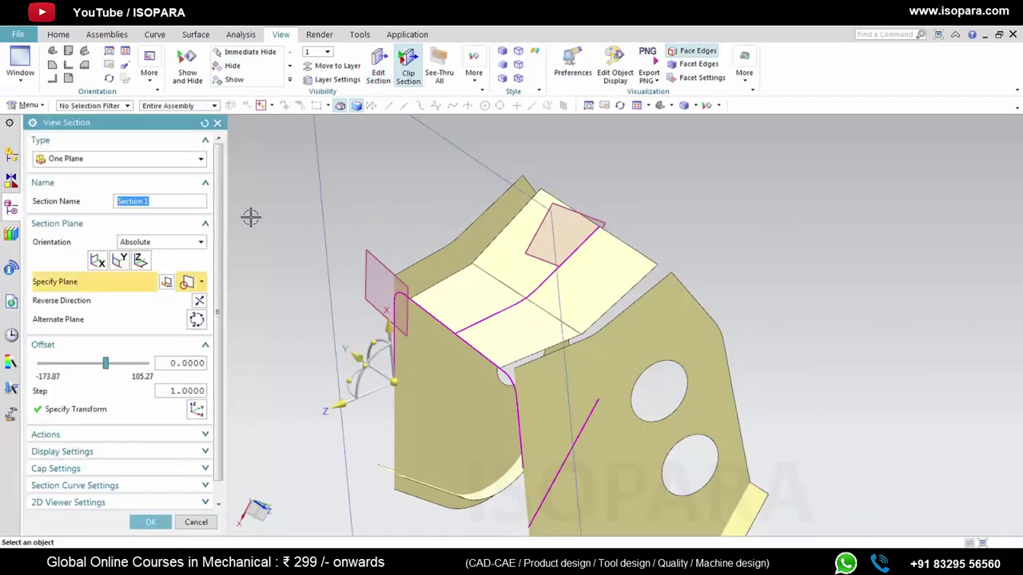
click(597, 220)
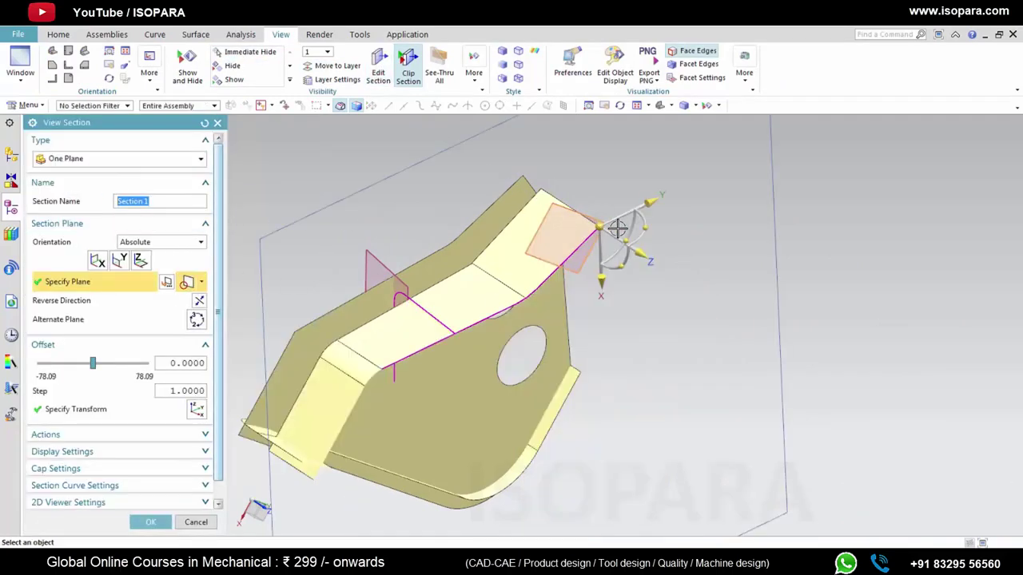
middle_click(616, 230)
scroll(534, 296, up, 8)
shift+middle_drag(502, 305, 508, 319)
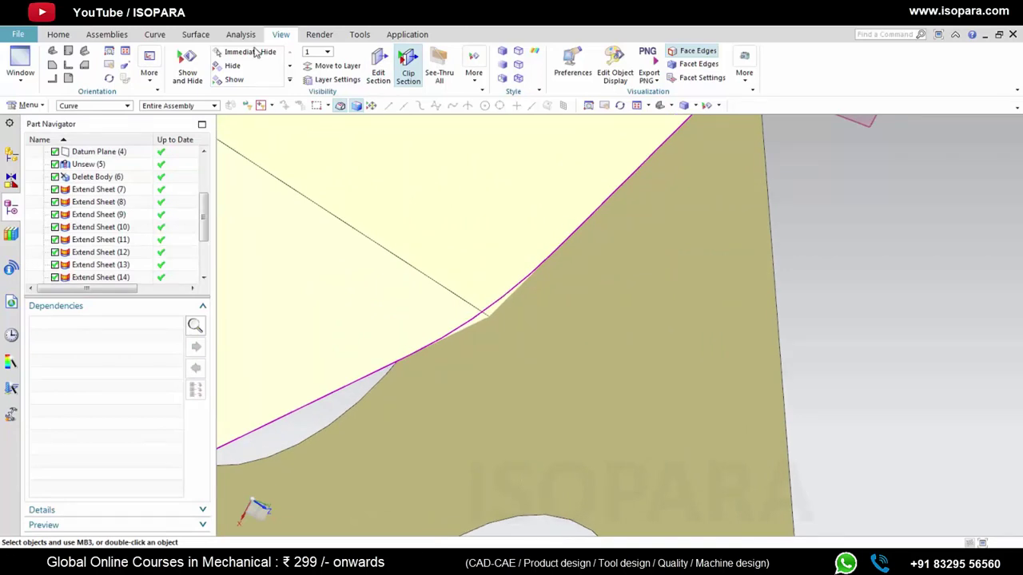
Step: Try to patch the upper top panel sheet with the adjoining lower top panel sheet
click(195, 34)
click(592, 64)
click(395, 252)
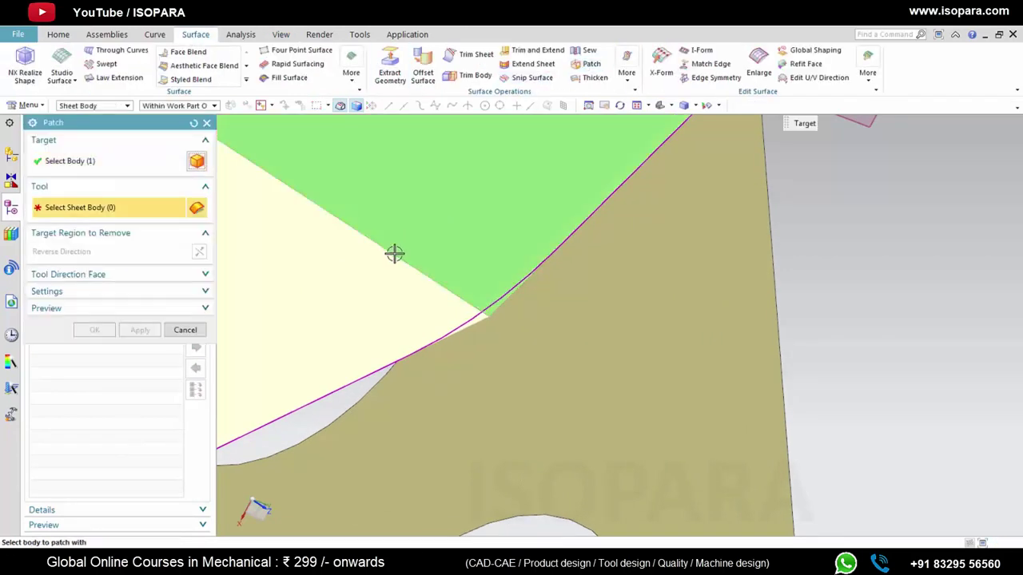
click(368, 272)
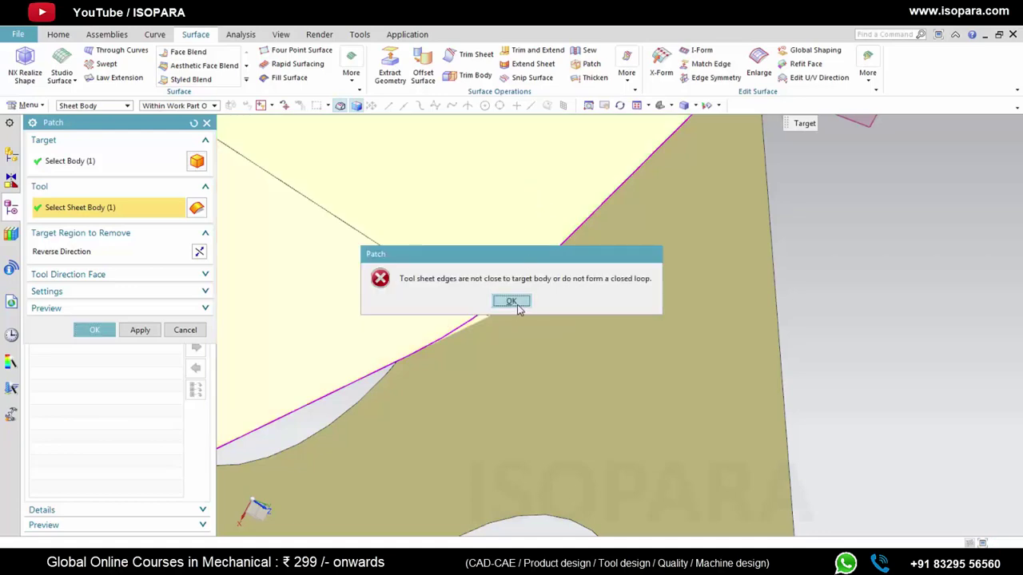
click(512, 302)
key(Escape)
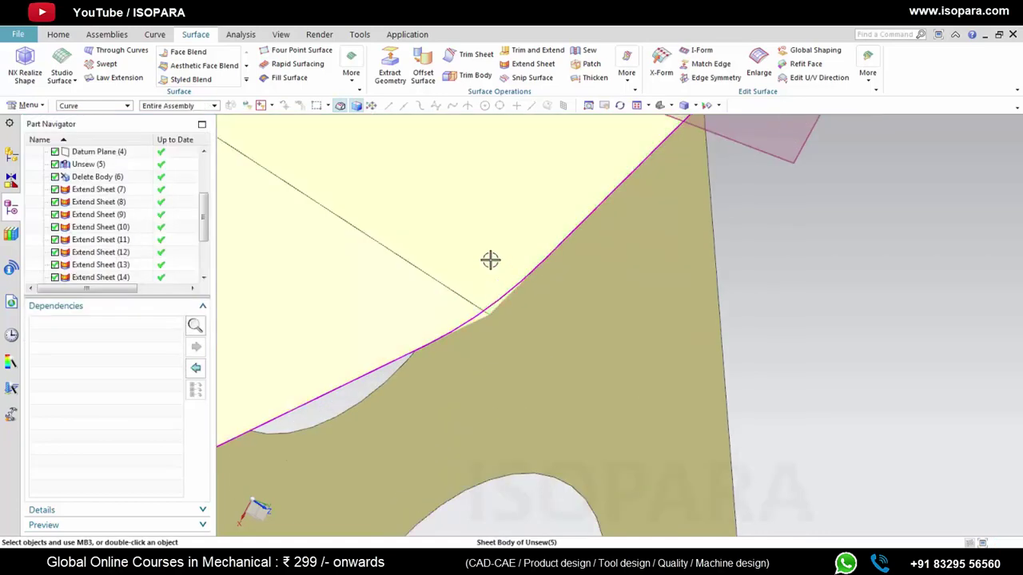
Step: Set the selection filter to No Selection Filter
scroll(490, 260, down, 6)
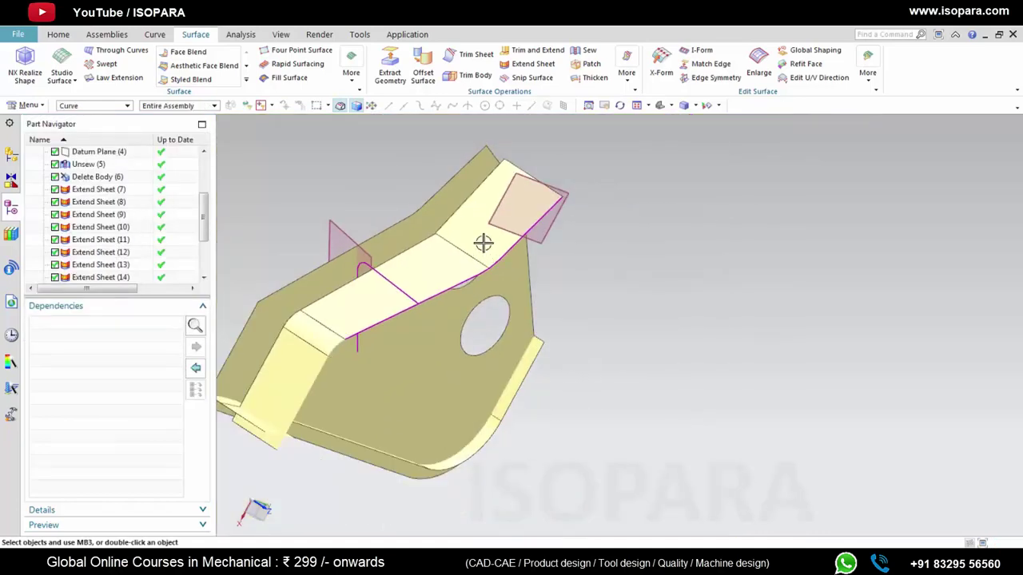
click(104, 106)
click(88, 116)
scroll(455, 242, up, 5)
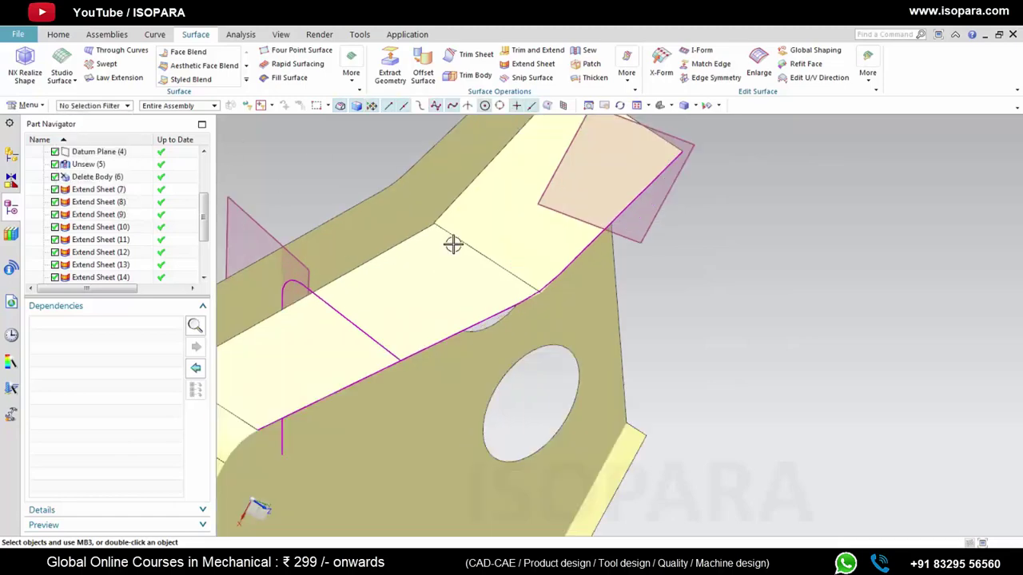
click(504, 235)
right_click(507, 239)
key(Escape)
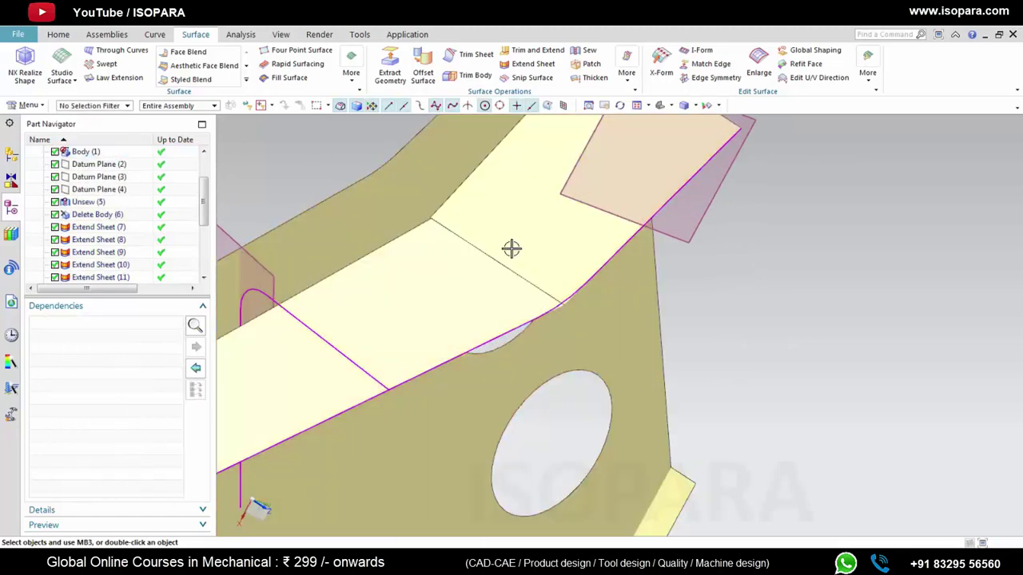
middle_drag(512, 247, 511, 253)
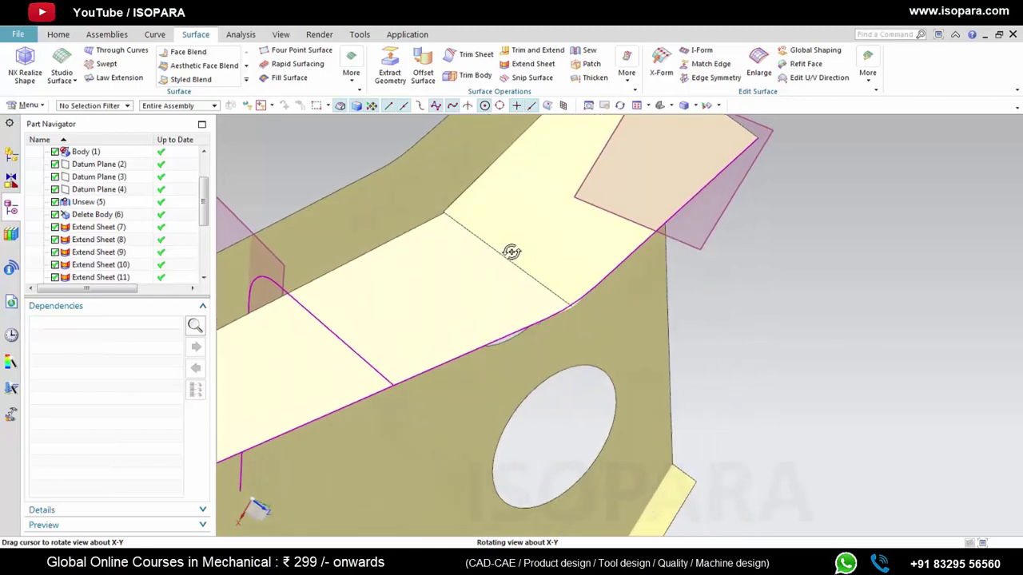
click(59, 35)
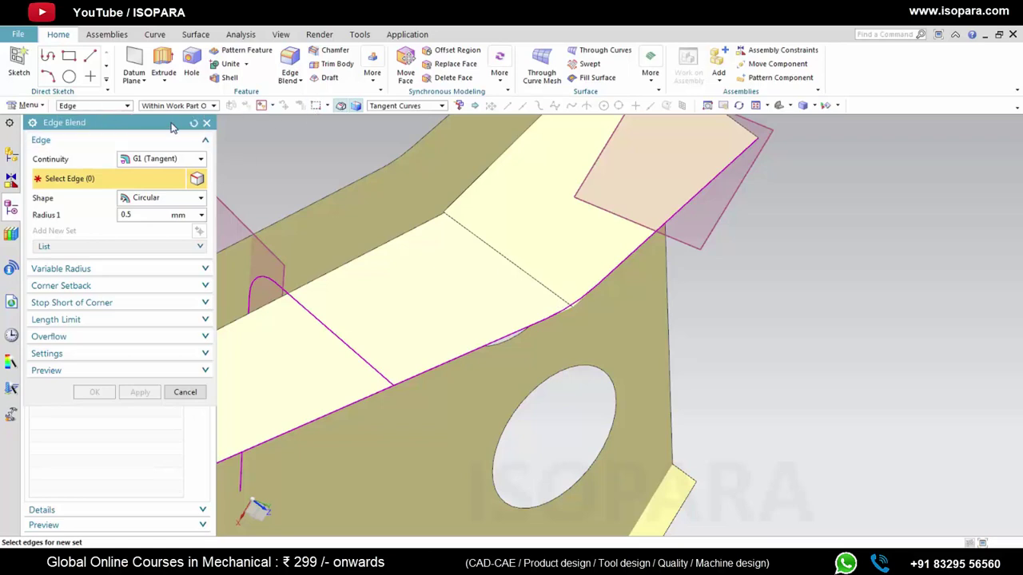
click(404, 106)
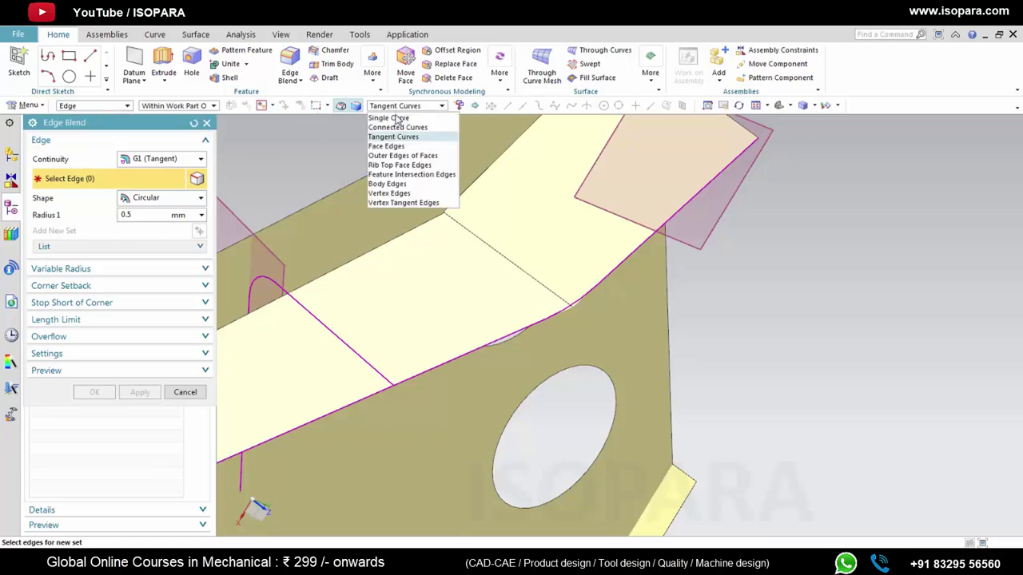
click(392, 117)
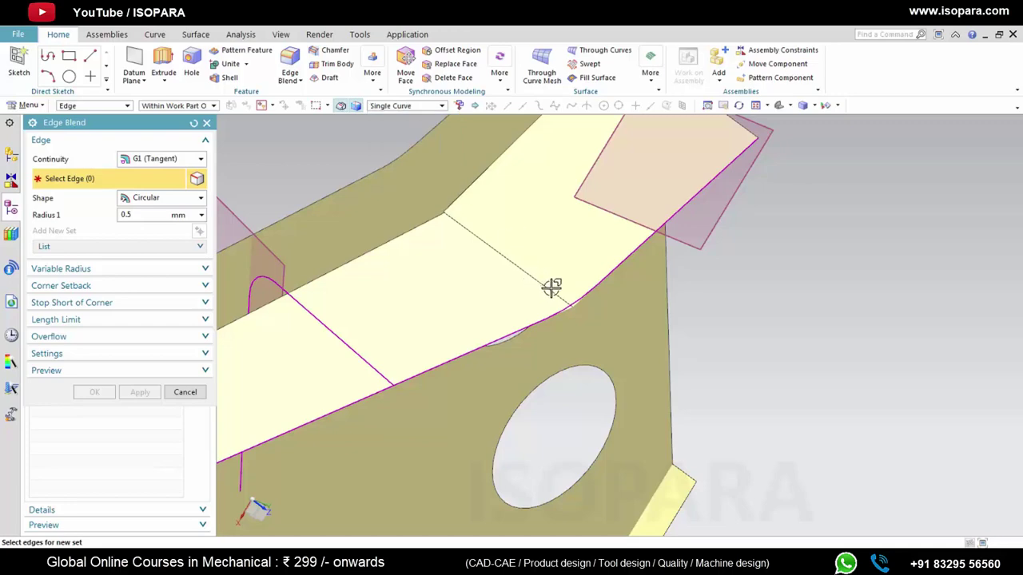
middle_drag(552, 288, 607, 317)
key(Escape)
Step: Sew the upper top panel sheet to the adjoining lower top panel sheet
scroll(607, 317, down, 4)
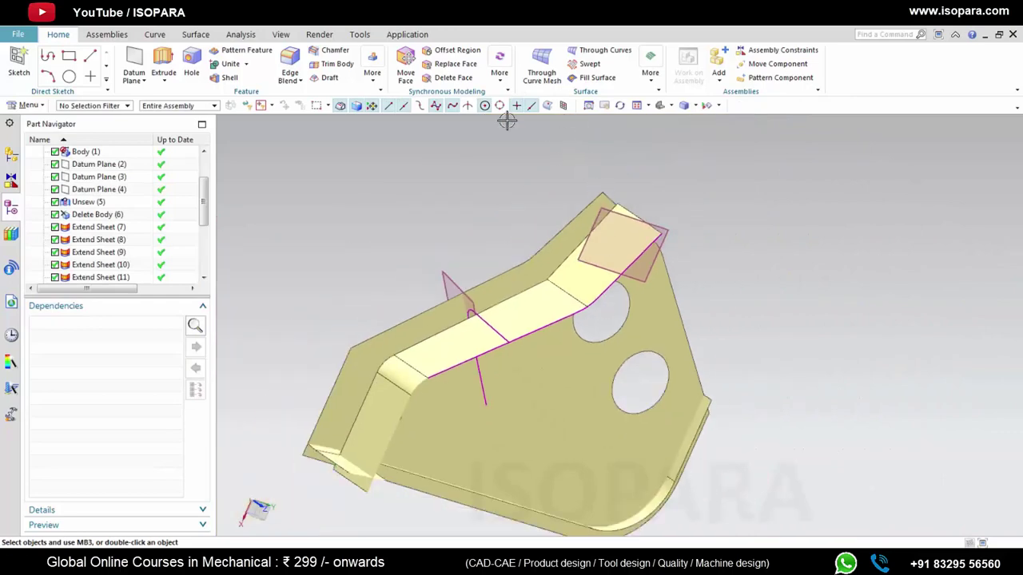
middle_drag(507, 120, 507, 188)
click(196, 35)
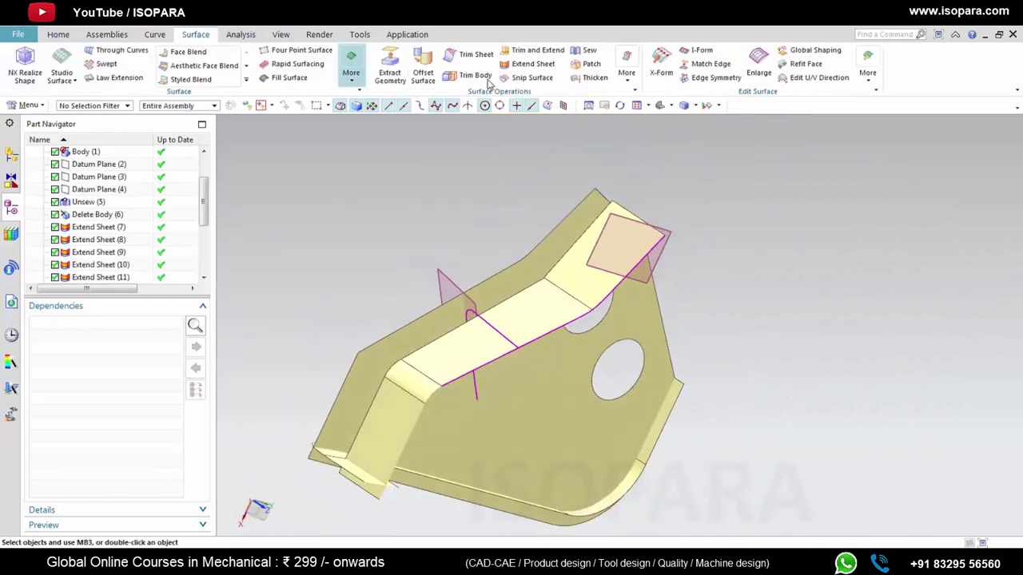
click(577, 53)
click(589, 292)
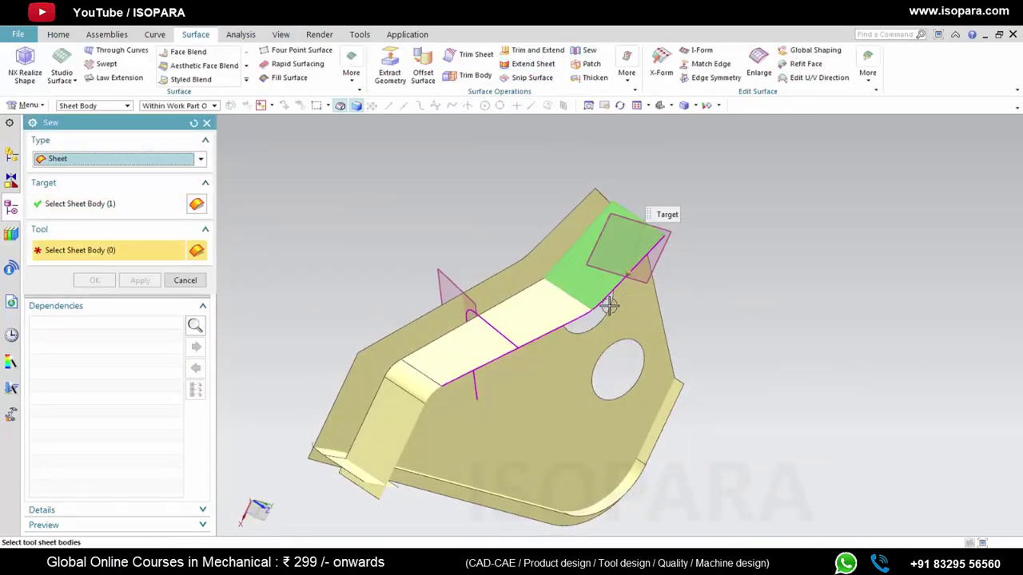
click(568, 308)
middle_click(700, 307)
scroll(605, 303, up, 5)
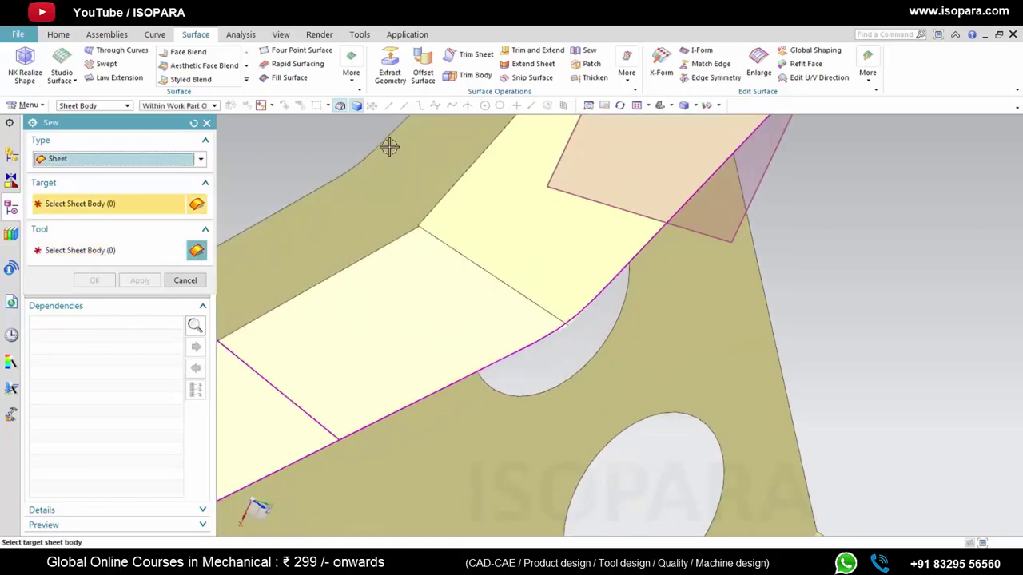
key(Escape)
Step: Try an Edge Blend on the shared edge of the two sewn top panels, adjusting the radius to 26.2 mm against the section arc
click(68, 36)
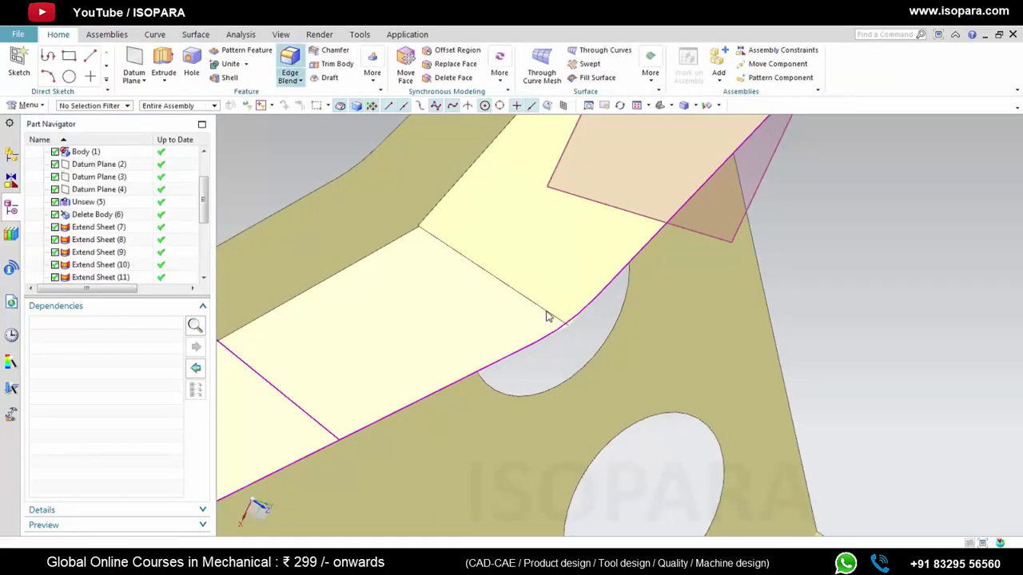
scroll(548, 316, up, 3)
click(553, 320)
scroll(626, 354, up, 6)
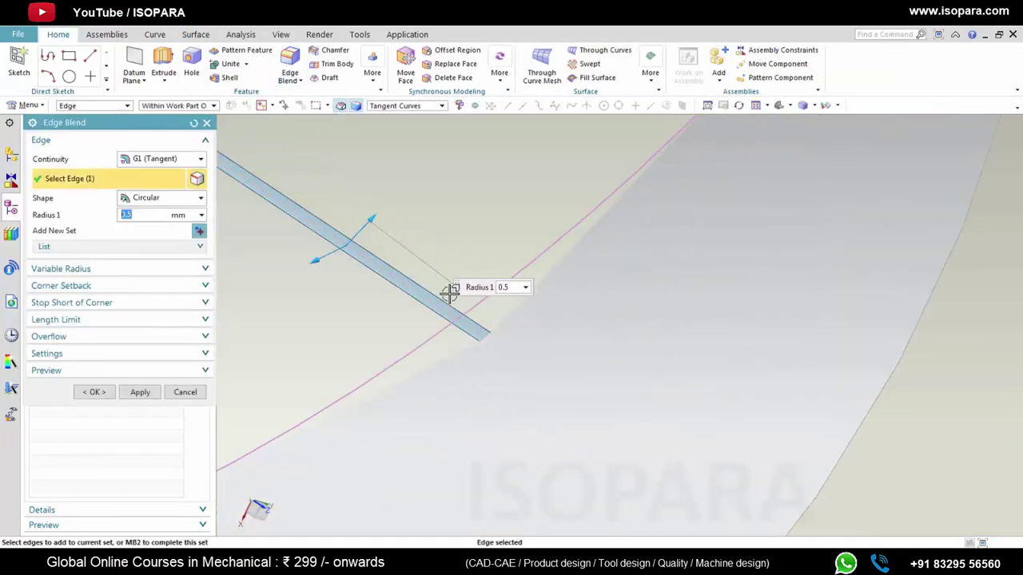
drag(450, 294, 2, 523)
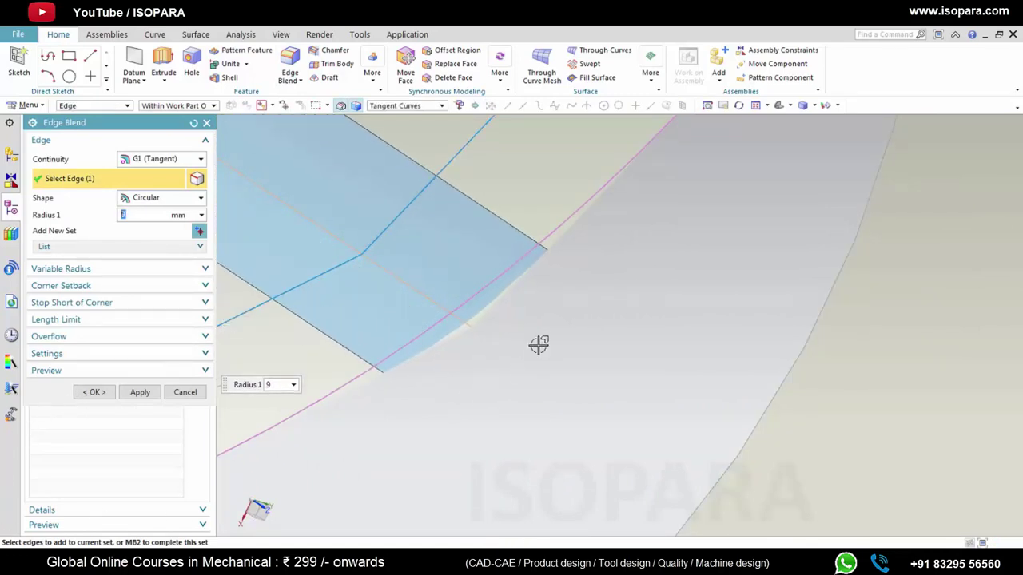
scroll(544, 331, down, 3)
drag(591, 199, 873, 100)
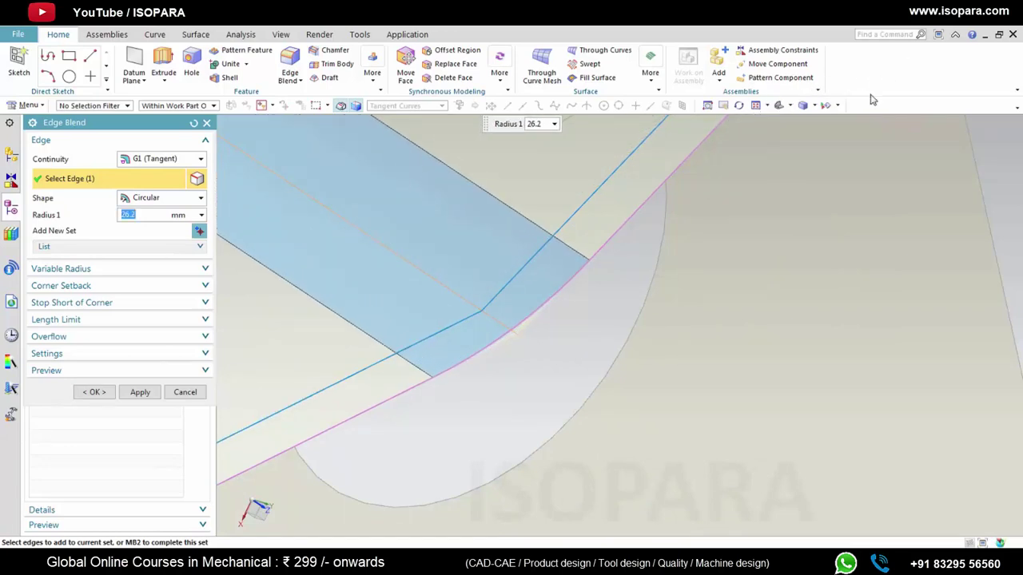
scroll(536, 310, up, 5)
scroll(565, 315, down, 6)
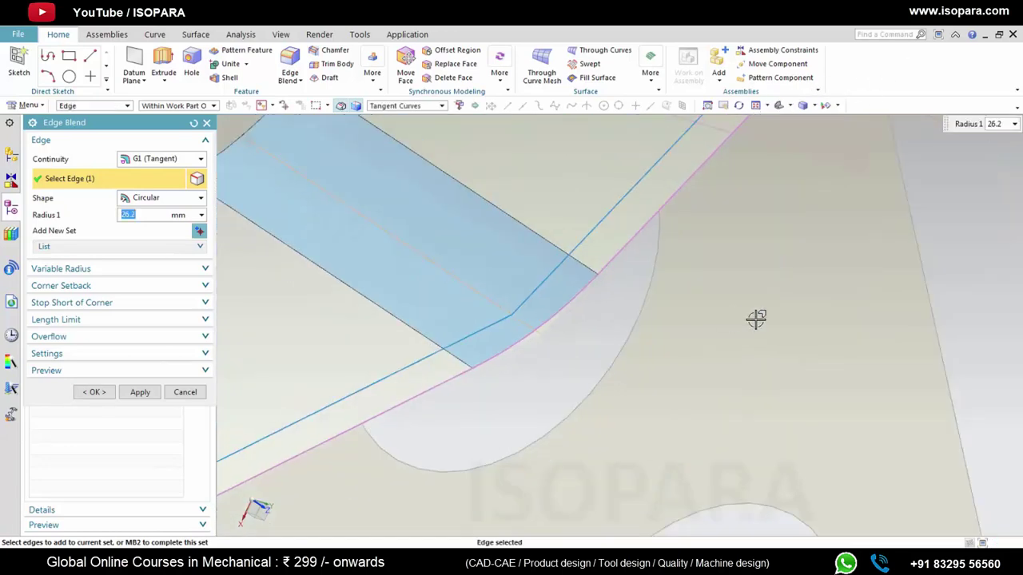
middle_click(831, 318)
scroll(625, 316, down, 5)
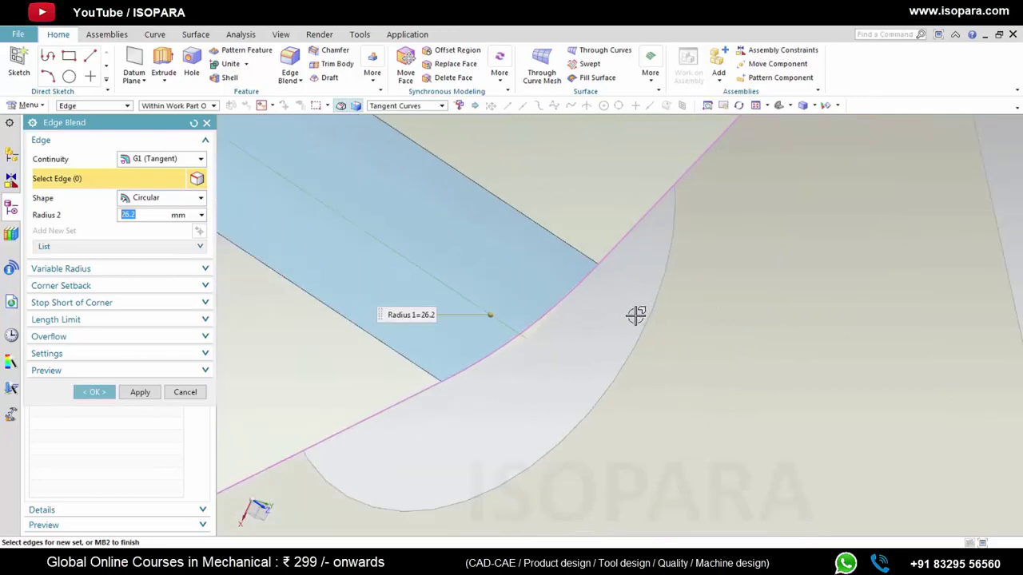
right_click(783, 343)
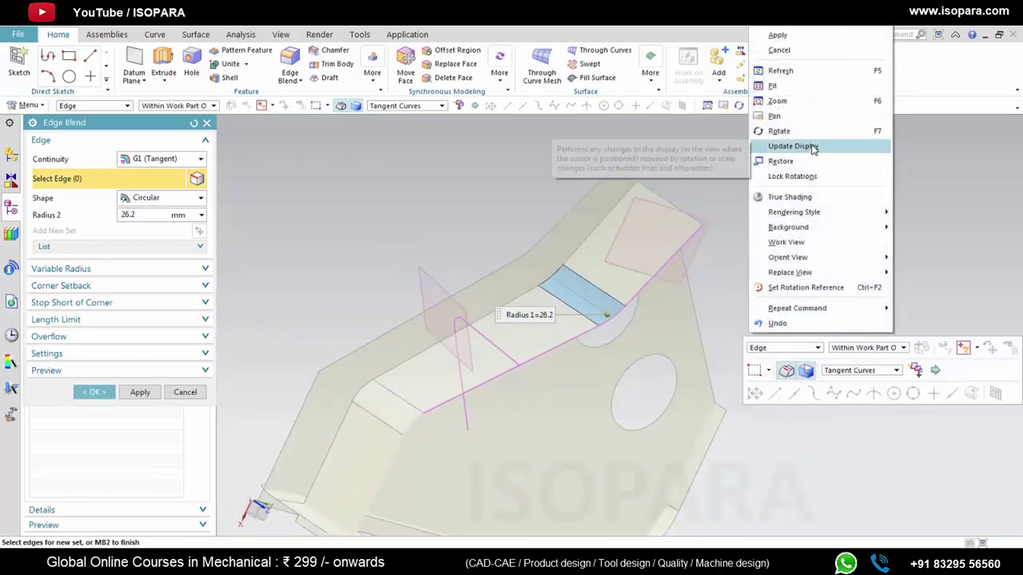
click(803, 147)
scroll(593, 317, up, 5)
middle_click(602, 315)
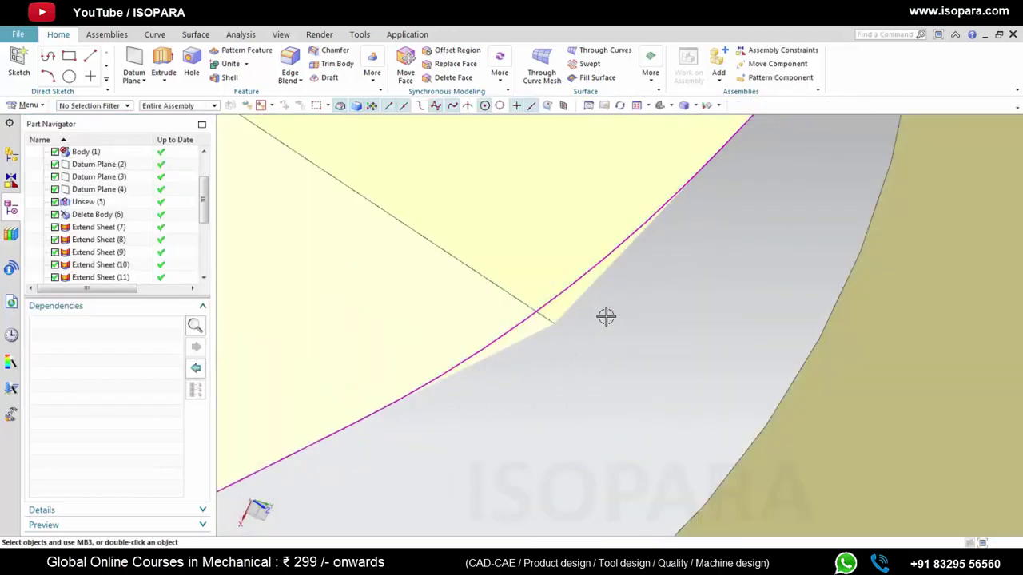
Step: Measure the radius of the section curve's arc at the bend between the two top panels with Simple Radius
mouse_move(545, 290)
middle_down()
mouse_move(544, 267)
mouse_move(530, 264)
mouse_move(546, 294)
middle_up()
scroll(546, 294, down, 5)
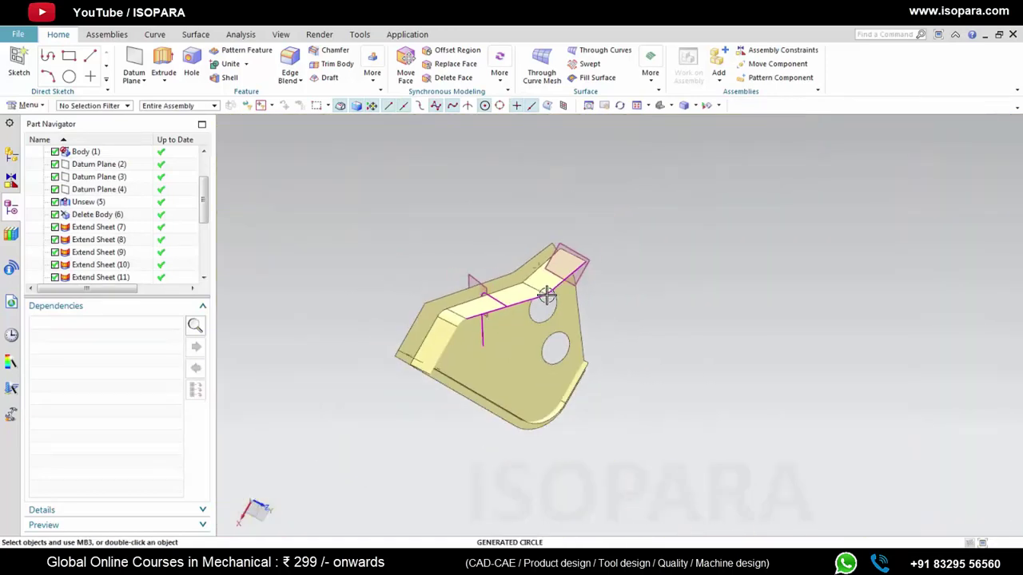
drag(207, 215, 206, 273)
scroll(533, 299, up, 7)
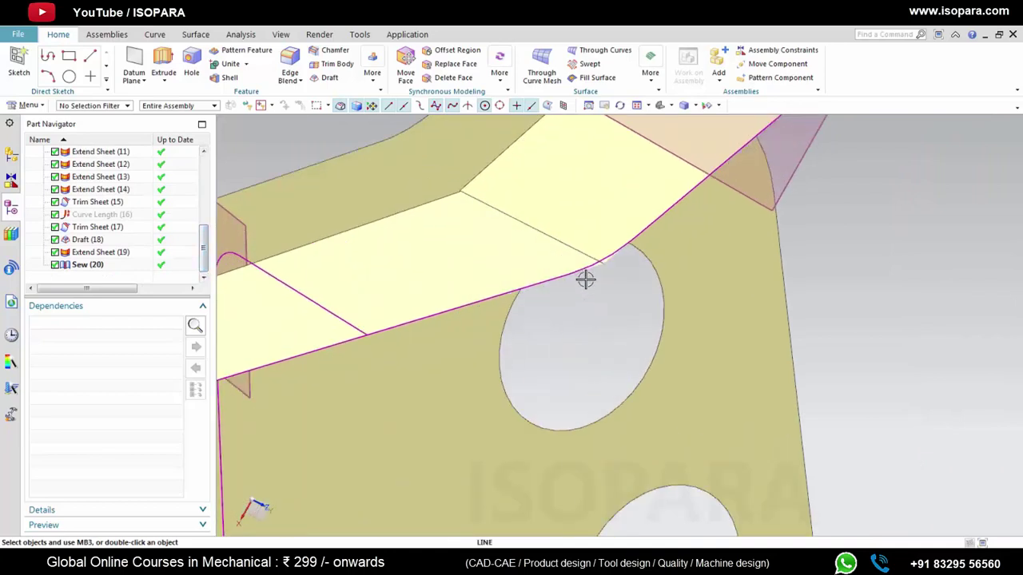
shift+middle_drag(620, 260, 584, 303)
scroll(552, 292, up, 5)
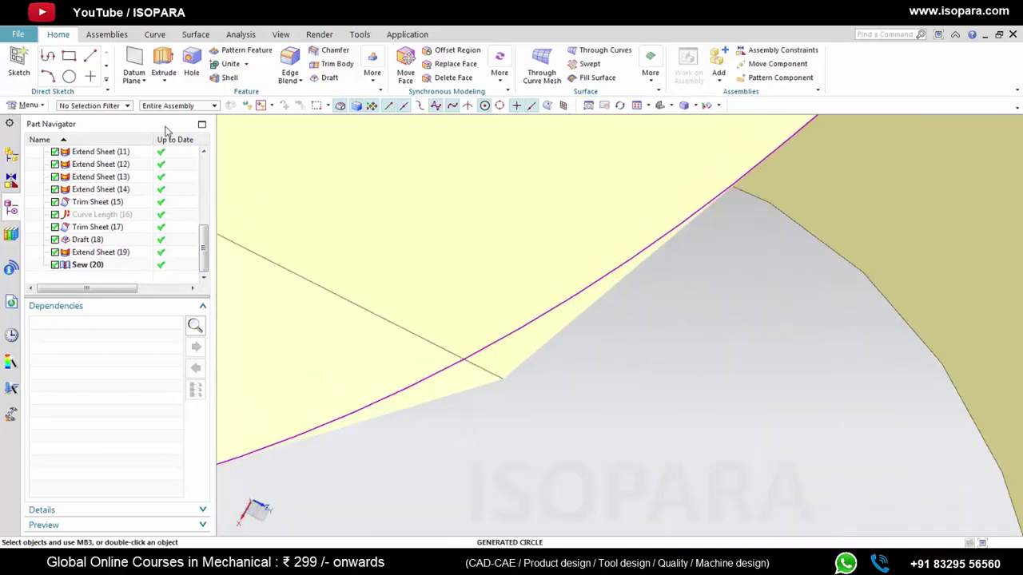
click(156, 36)
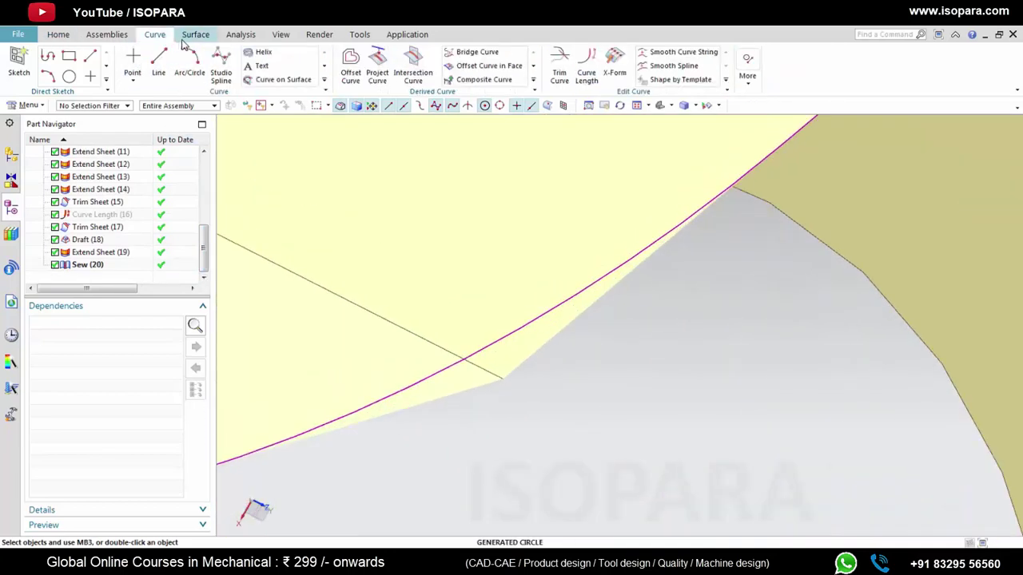
click(240, 35)
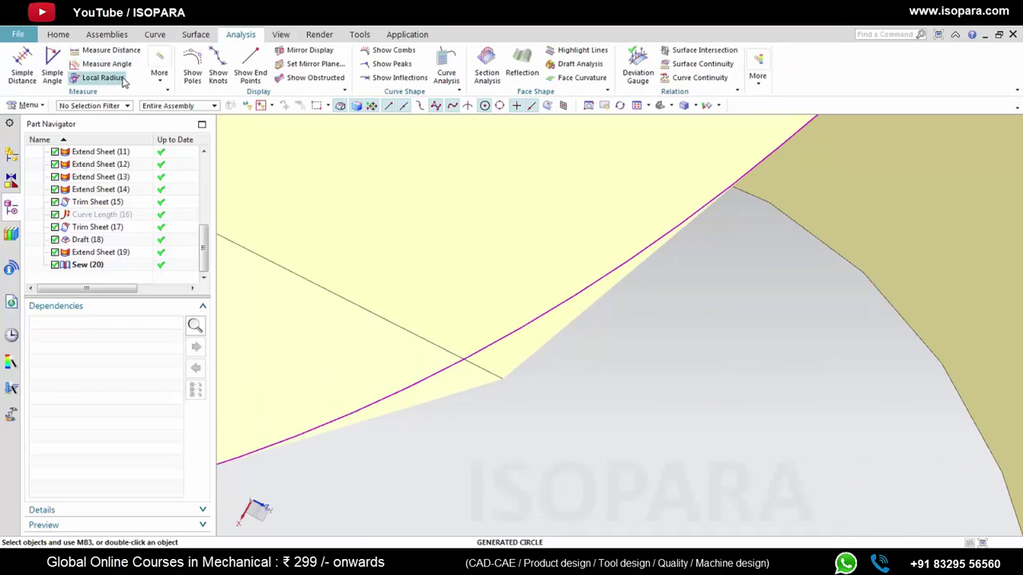
click(159, 74)
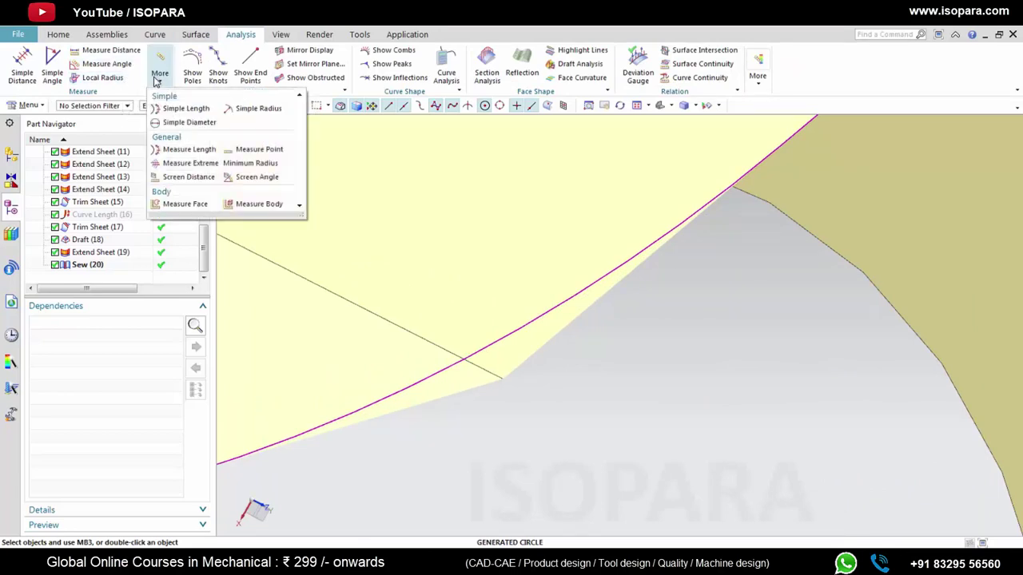
click(249, 111)
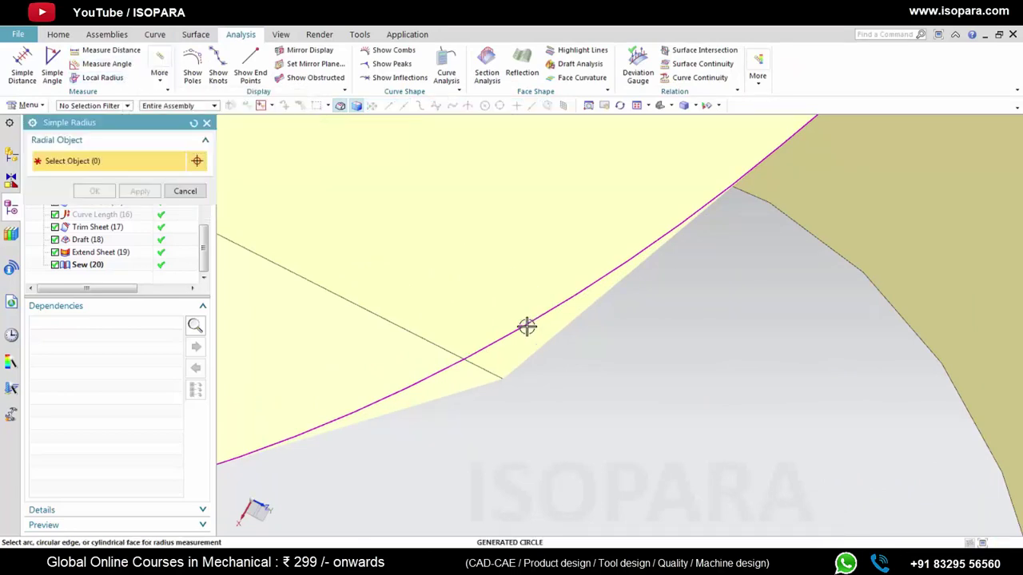
click(527, 327)
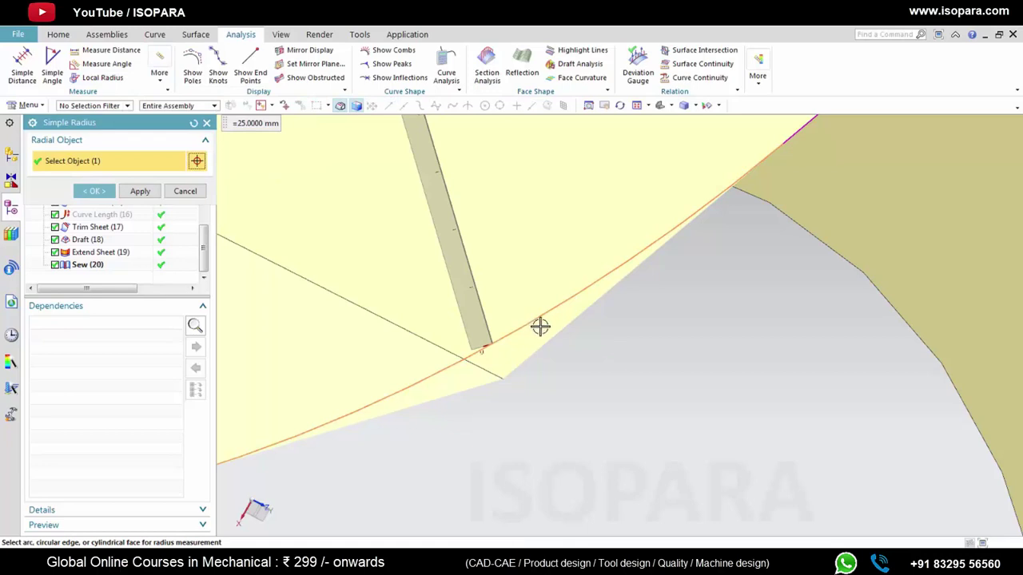
Step: Create a 25 mm radius Edge Blend on the shared edge between the two sewn top panels
middle_click(410, 293)
scroll(399, 251, up, 5)
click(59, 35)
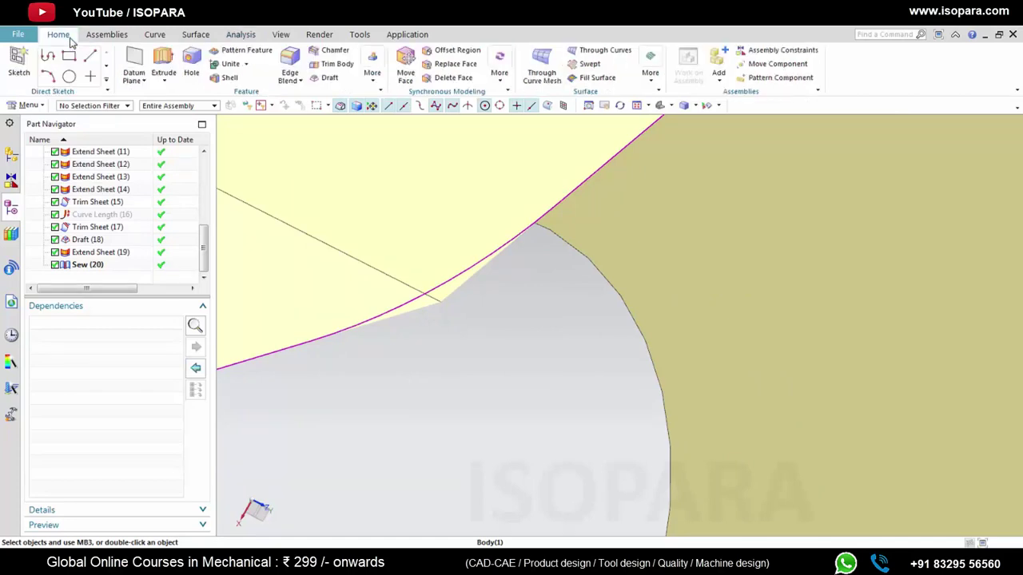
click(415, 295)
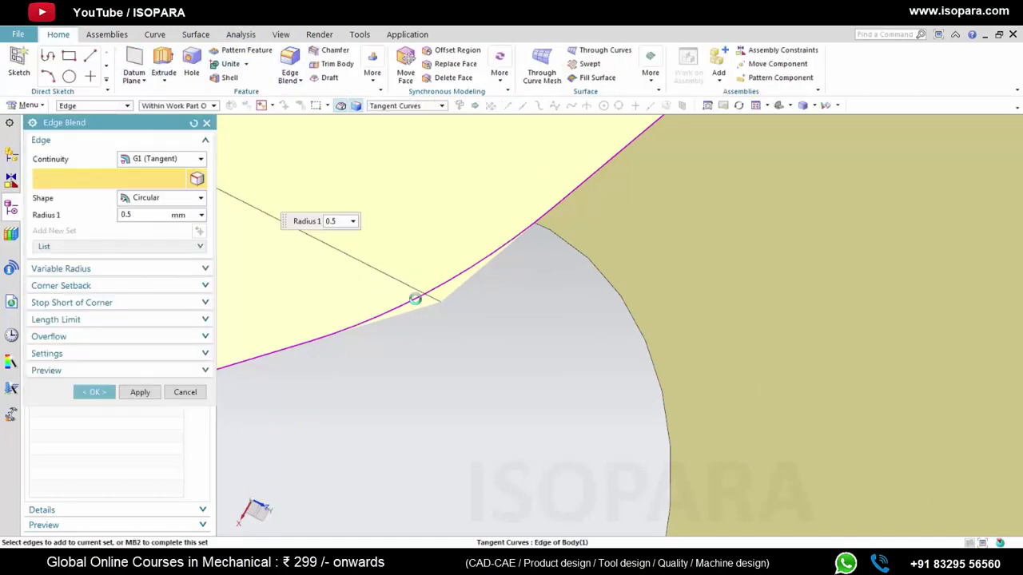
key(Return)
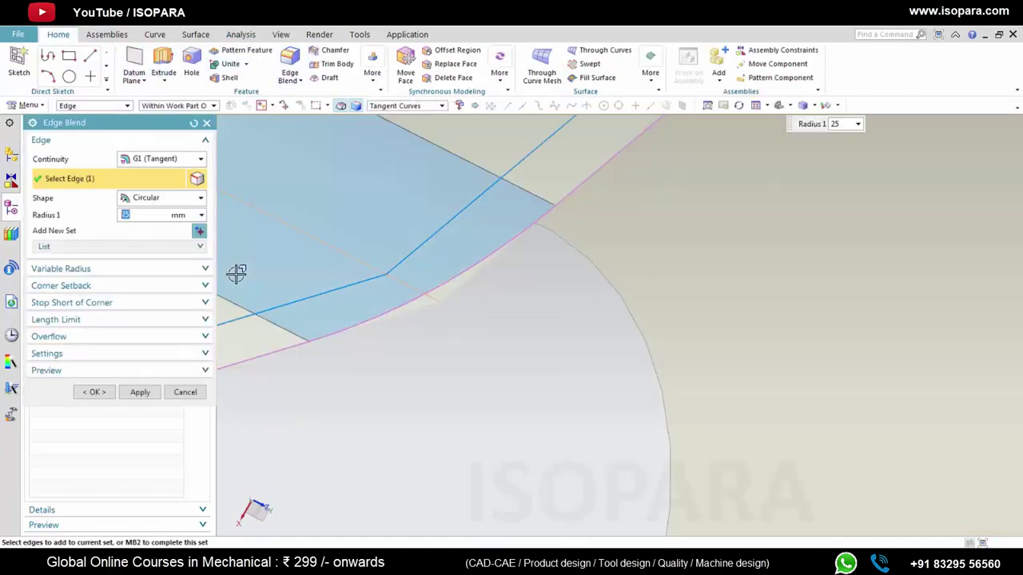
middle_click(383, 244)
scroll(441, 283, down, 5)
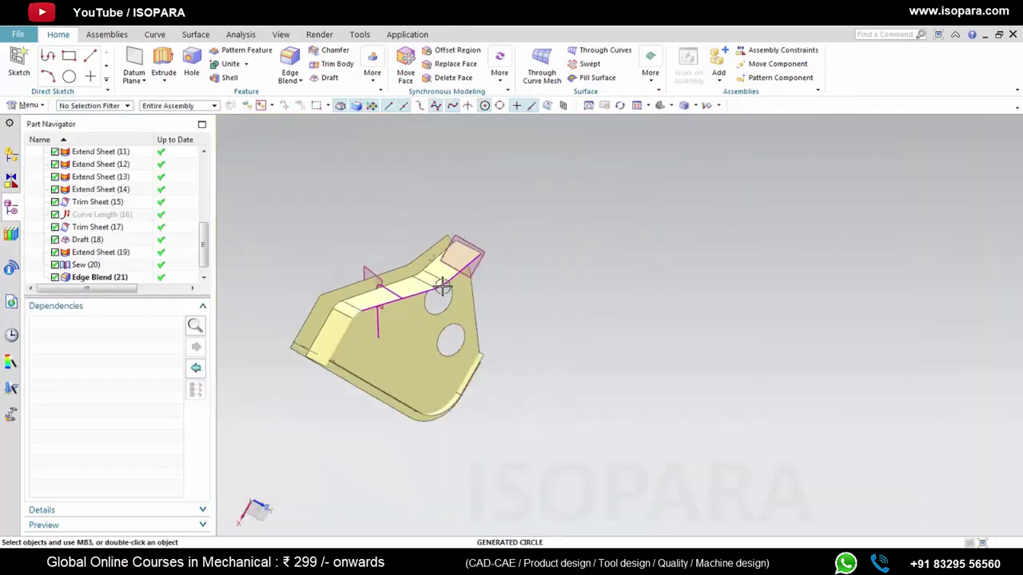
Step: Examine how the side edges of the blended top sheet meet the two side walls
middle_drag(435, 313, 452, 300)
scroll(455, 293, up, 3)
click(280, 35)
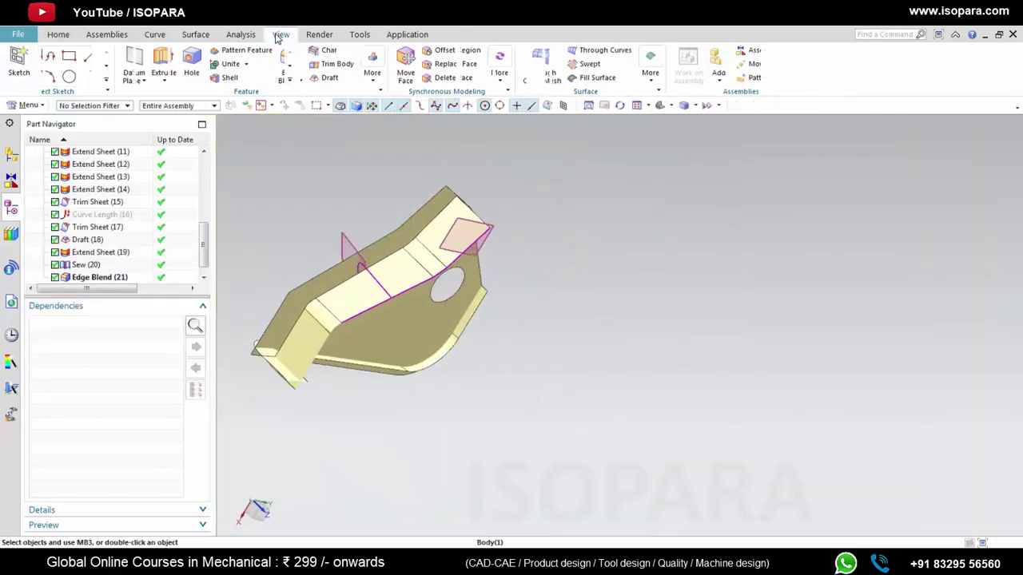
scroll(433, 304, up, 5)
middle_drag(434, 308, 457, 315)
scroll(445, 322, down, 2)
scroll(461, 298, up, 2)
scroll(474, 306, down, 2)
scroll(457, 315, up, 2)
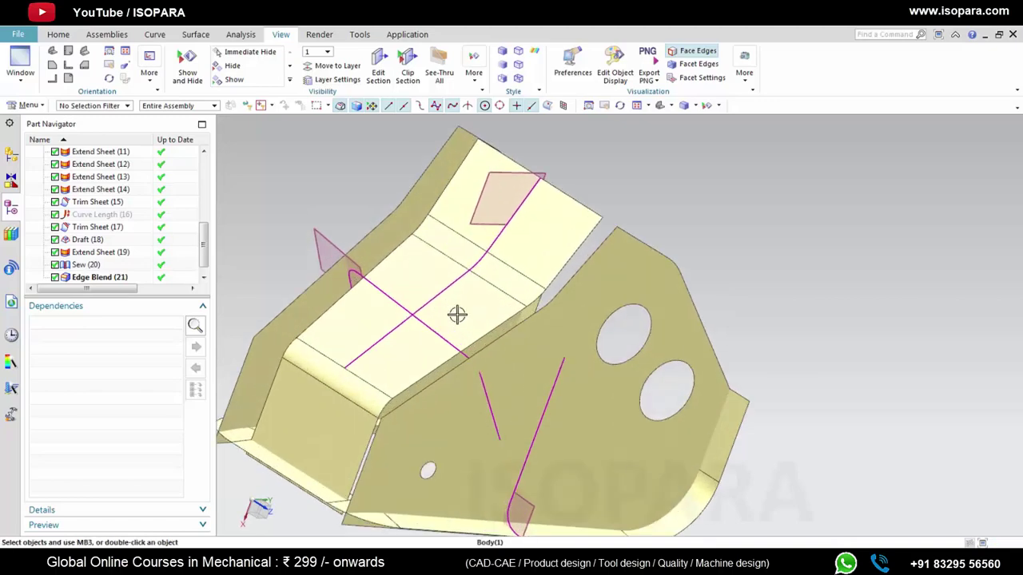
Step: Extend the top sheet's edges along both side walls, including the front bend and front panel edges, by a 15 mm offset
click(196, 35)
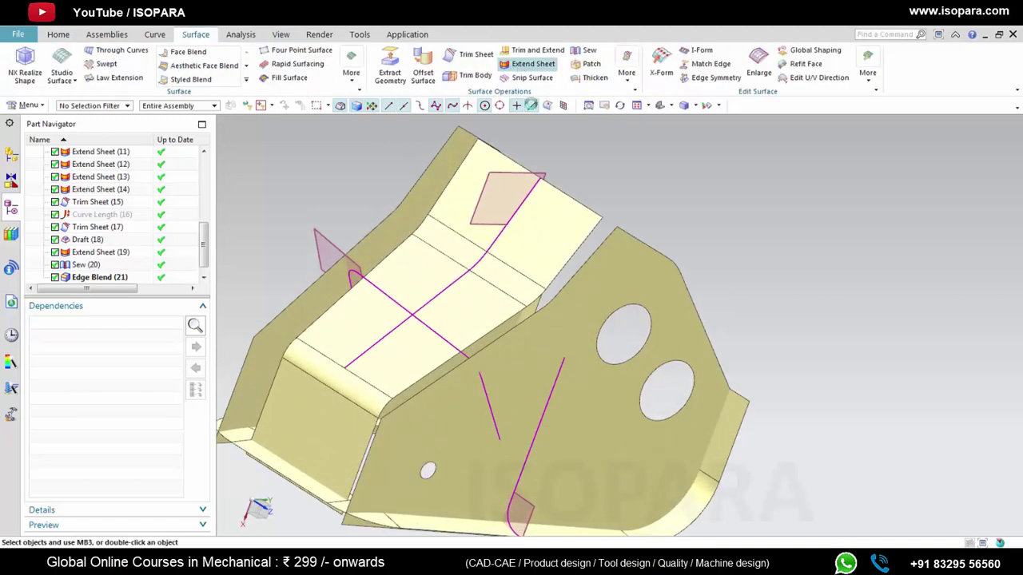
click(533, 64)
scroll(572, 234, up, 3)
click(582, 245)
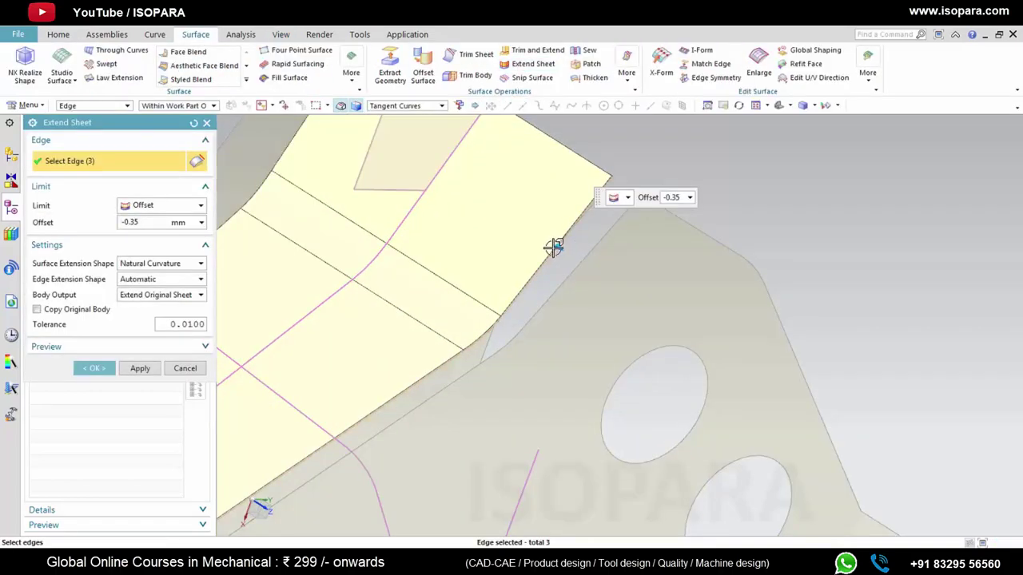
text(15)
key(Return)
scroll(465, 236, down, 3)
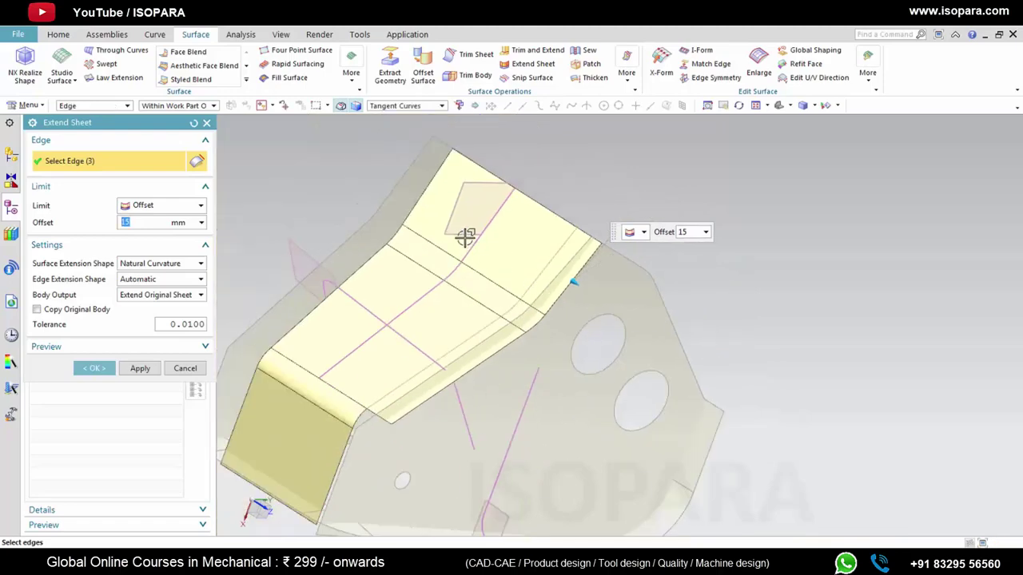
click(426, 190)
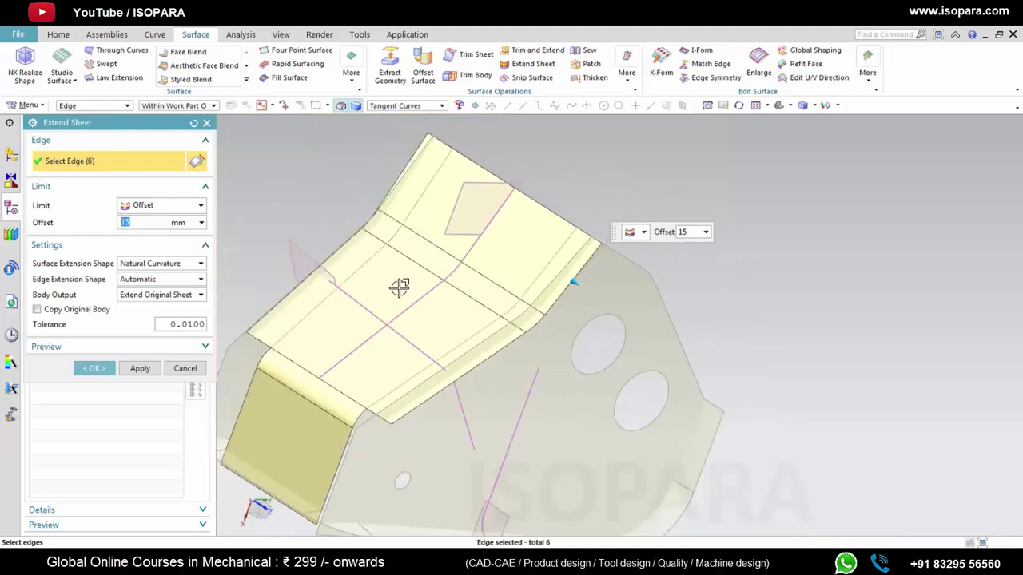
scroll(365, 418, up, 5)
click(437, 397)
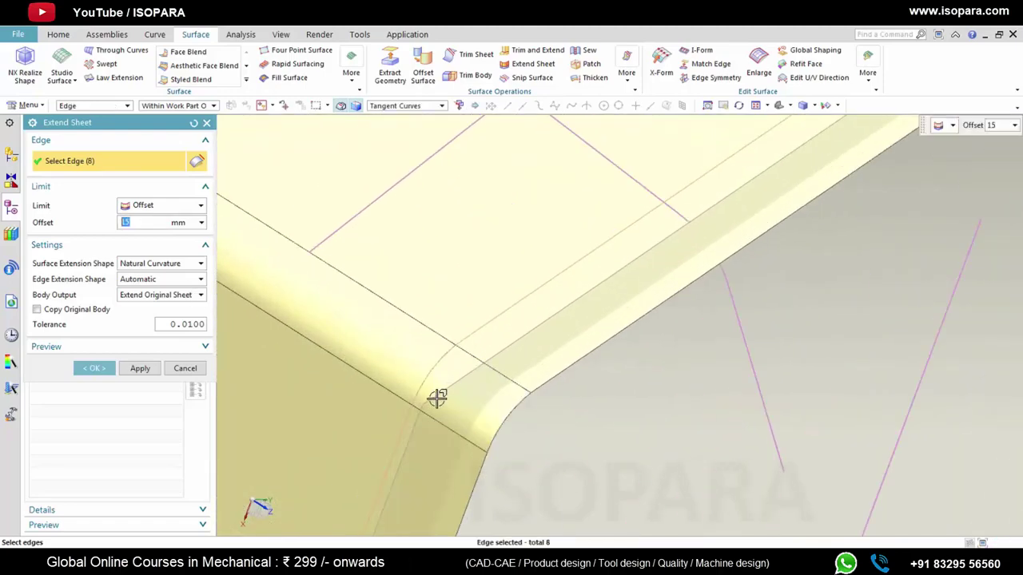
scroll(437, 398, down, 4)
middle_click(414, 322)
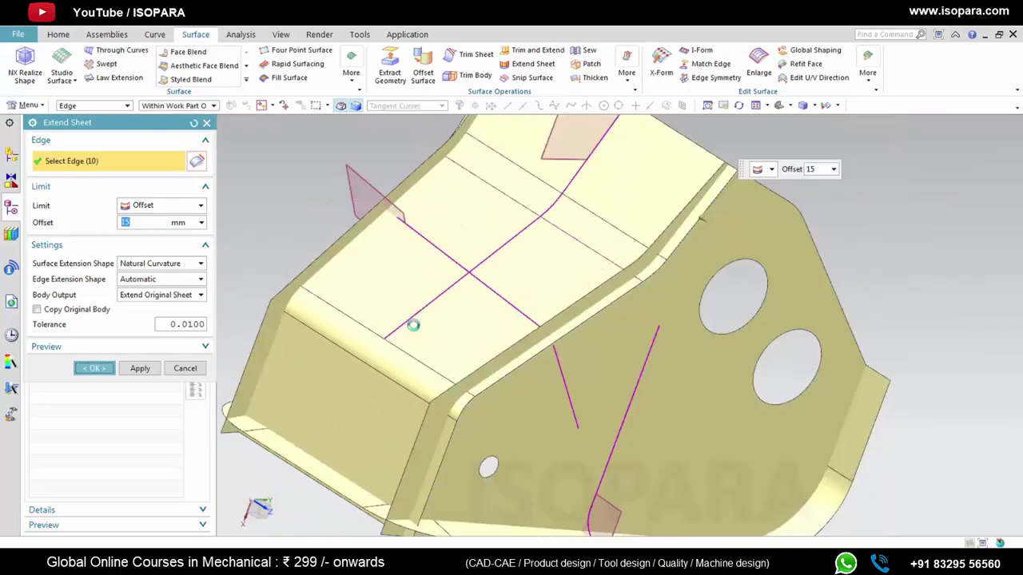
Step: Trim the side wall with the two large holes against the extended top sheet's faces, keeping the lower wall region
scroll(512, 376, down, 3)
middle_drag(521, 387, 465, 299)
scroll(604, 337, up, 4)
scroll(544, 356, down, 3)
click(487, 60)
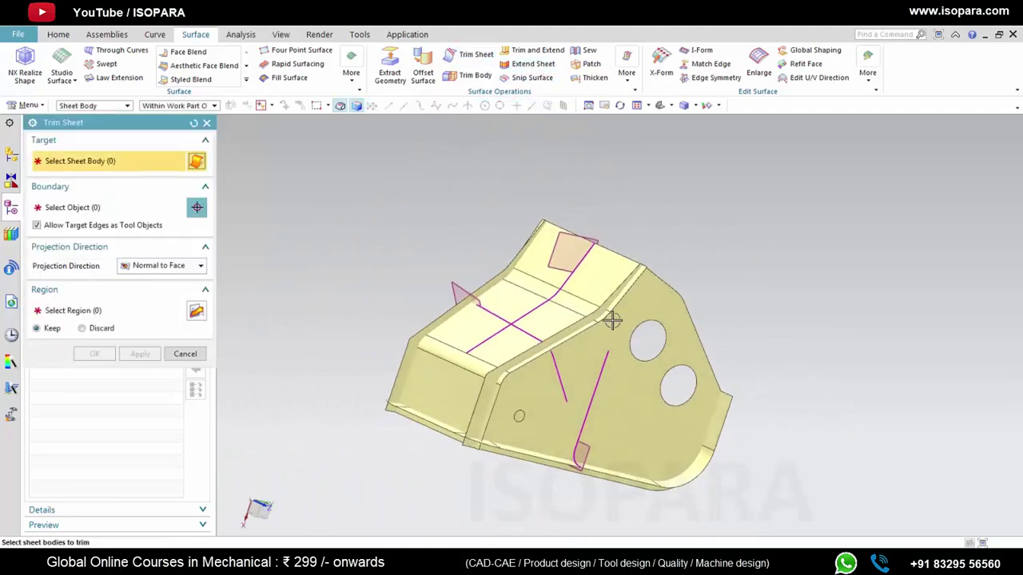
click(628, 309)
click(560, 320)
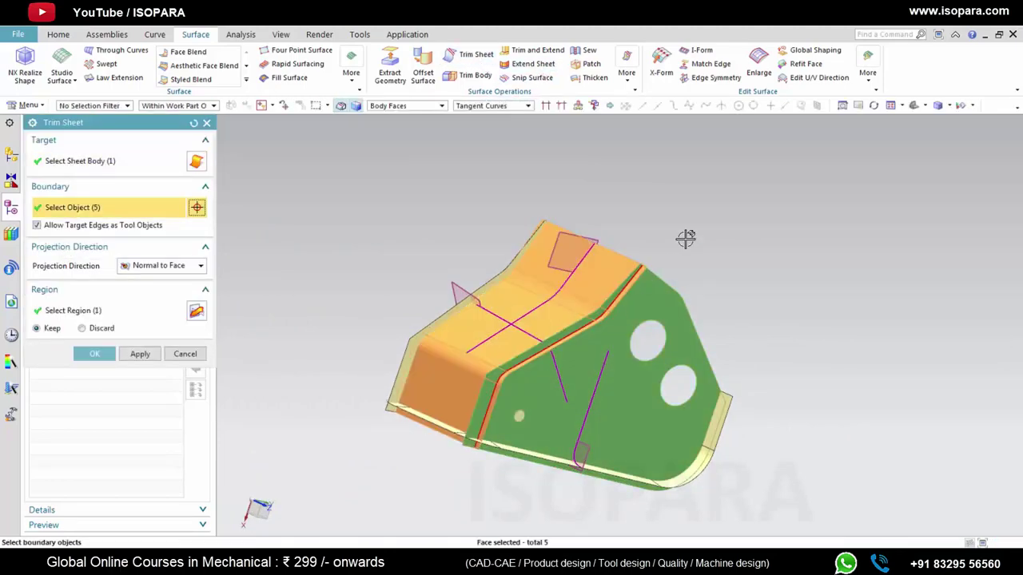
middle_click(686, 239)
Step: Trim the top sheet's overhang against the face of the side wall that was just trimmed
scroll(686, 238, up, 3)
click(477, 58)
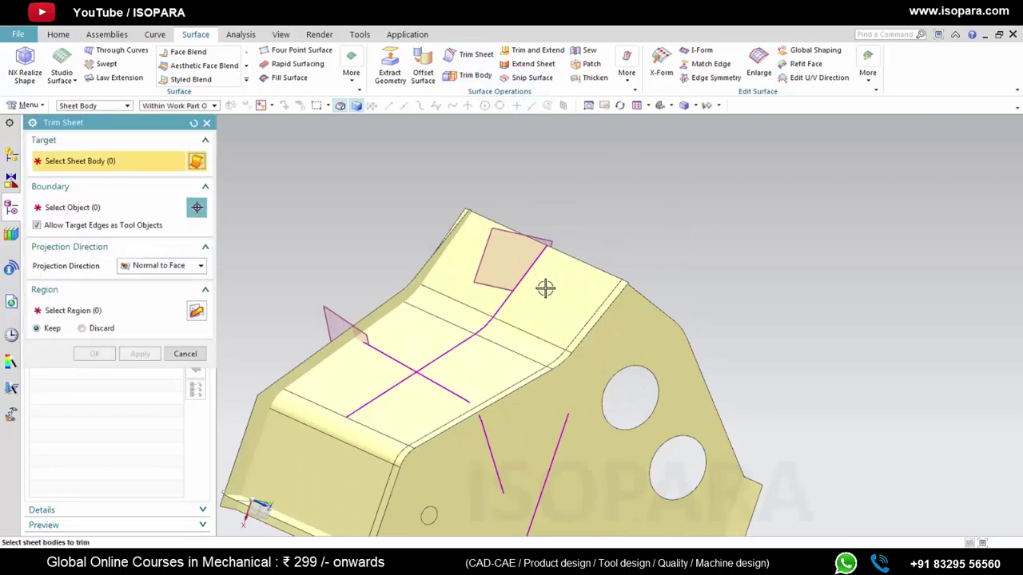
click(547, 288)
middle_click(690, 278)
click(636, 330)
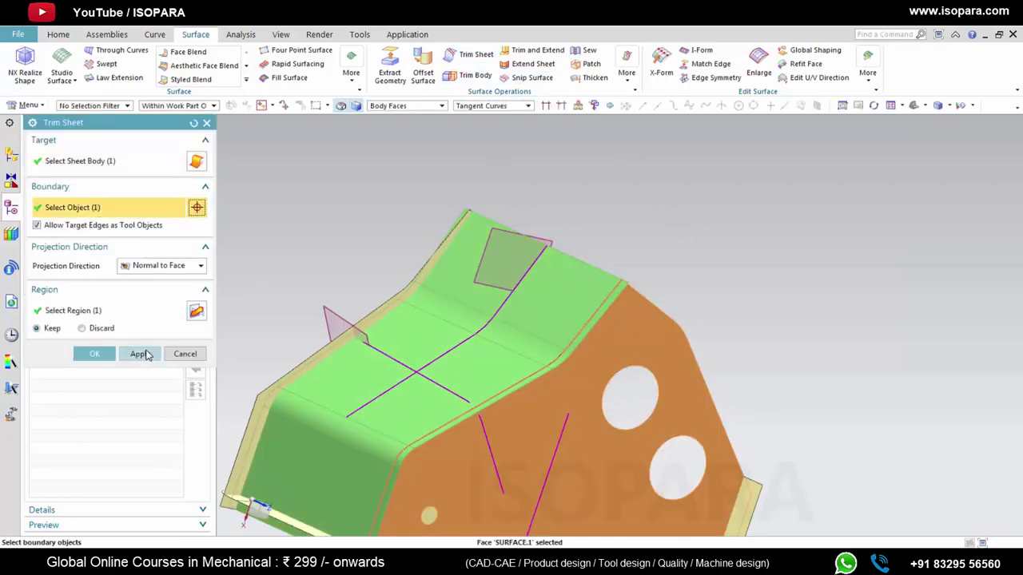
click(140, 354)
Step: Trim the top sheet and the opposite side wall against each other to form a sharp corner
scroll(507, 357, down, 3)
scroll(484, 292, up, 4)
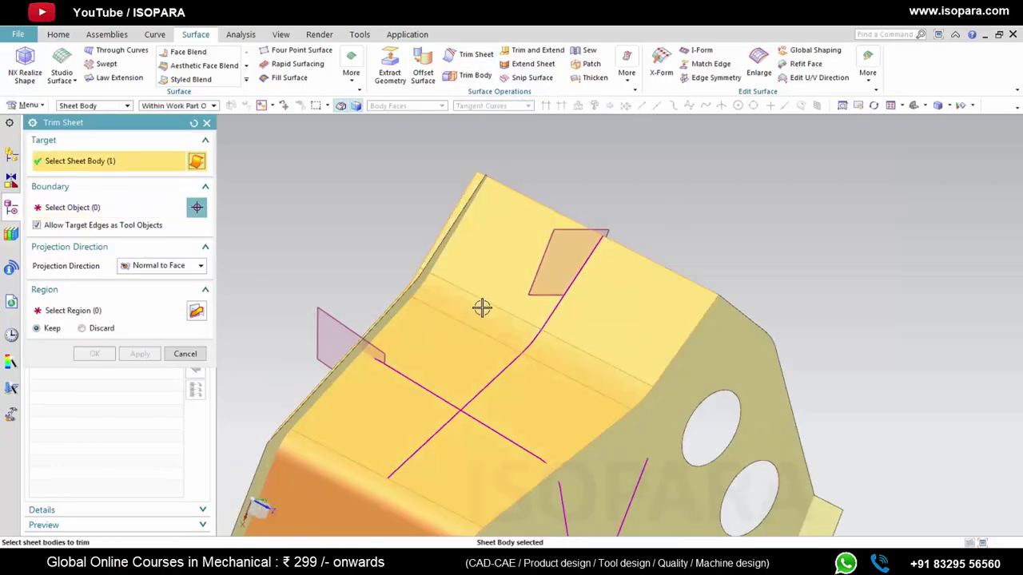
middle_drag(482, 308, 573, 352)
middle_click(487, 355)
click(482, 357)
middle_click(559, 350)
click(461, 336)
middle_click(583, 294)
click(583, 322)
middle_click(584, 323)
Step: Measure the radius of the cross-section curve's arc between the top panel and side wall with Simple Radius
scroll(582, 322, down, 3)
scroll(549, 357, up, 3)
scroll(548, 357, down, 3)
scroll(557, 367, up, 3)
middle_drag(558, 341, 684, 360)
scroll(653, 305, up, 5)
scroll(653, 306, up, 3)
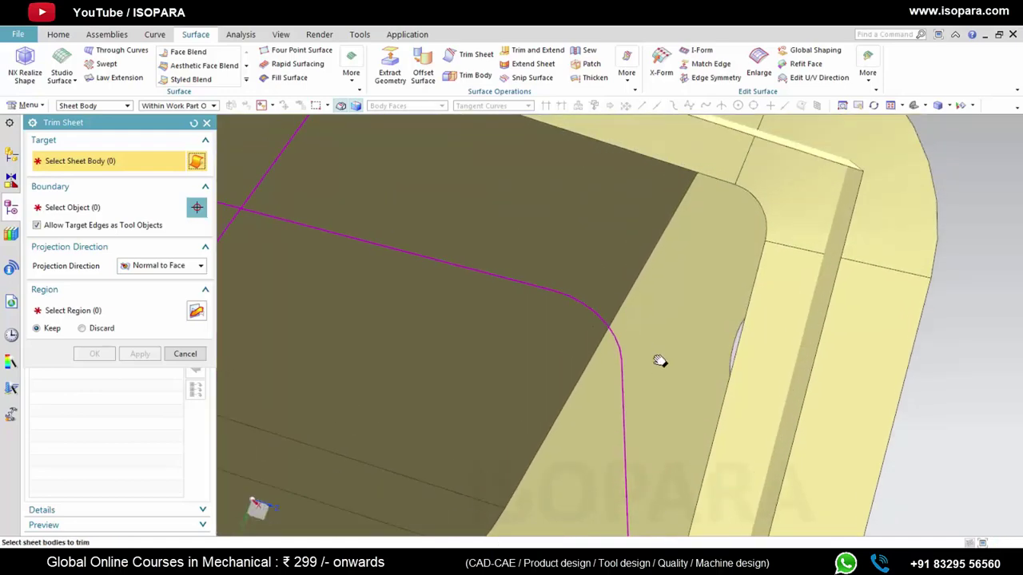
click(241, 34)
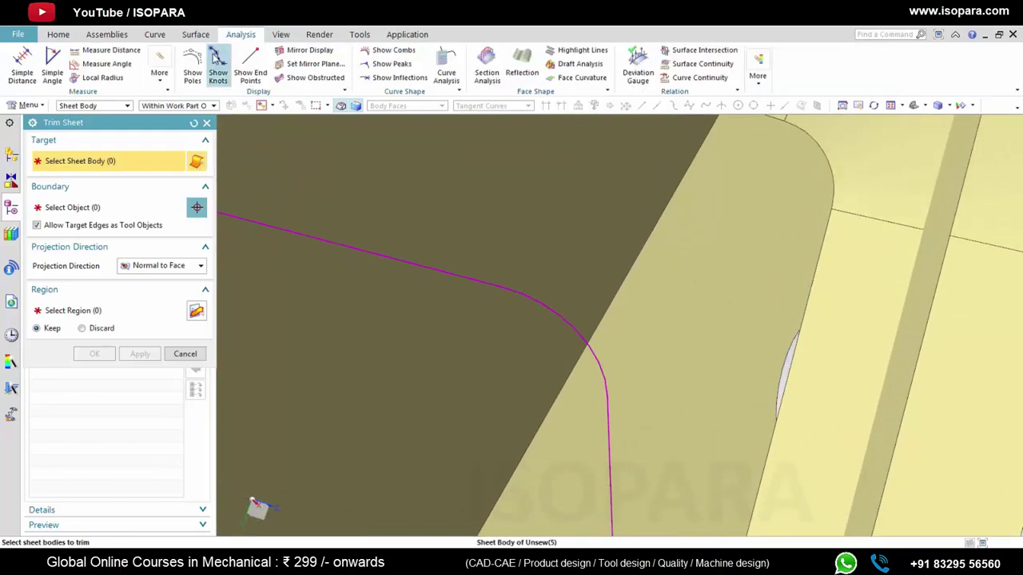
click(159, 72)
click(258, 108)
scroll(633, 315, up, 3)
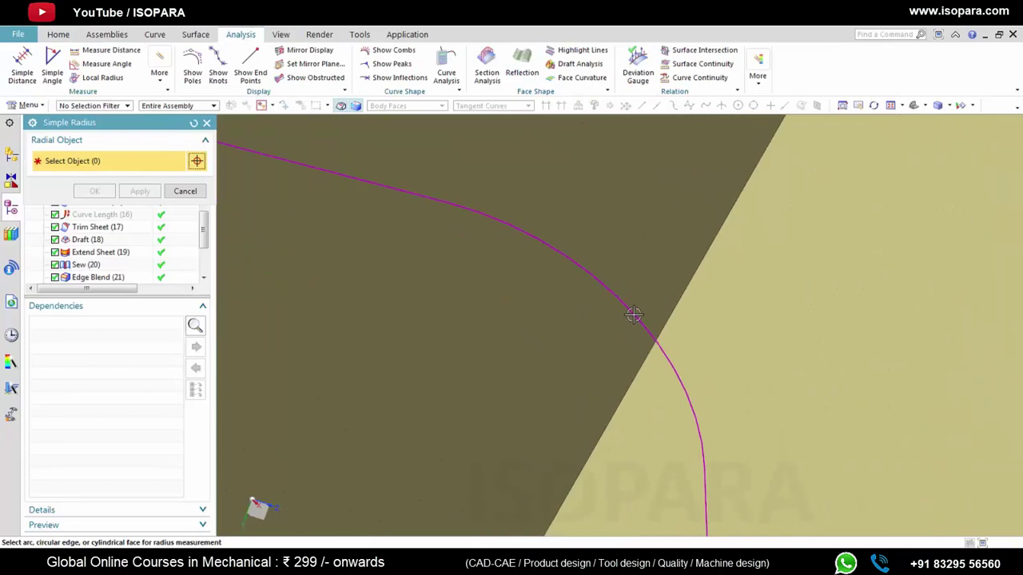
click(635, 318)
scroll(580, 340, down, 8)
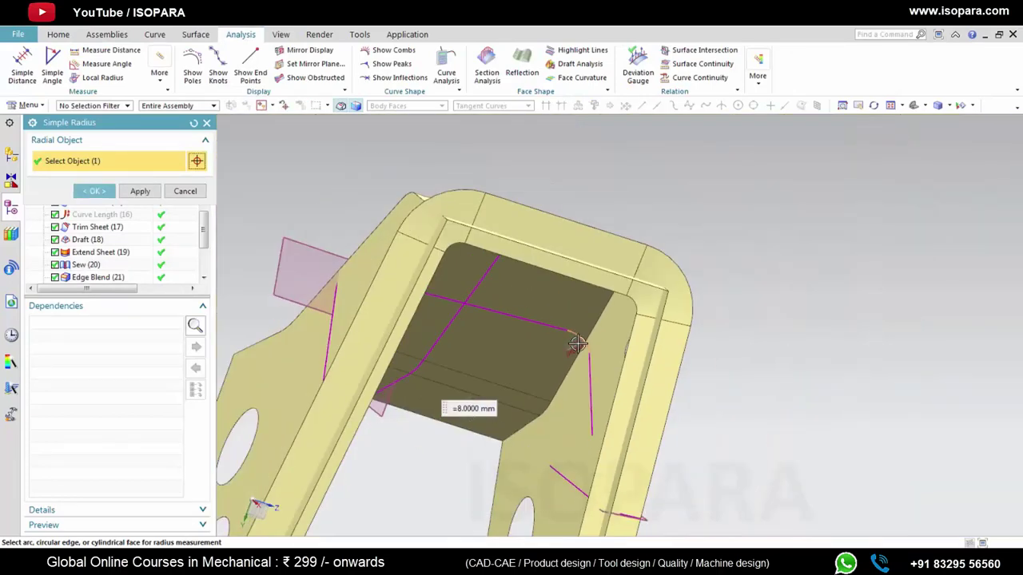
middle_drag(571, 347, 538, 374)
key(Escape)
scroll(520, 373, down, 2)
scroll(502, 380, up, 2)
click(59, 36)
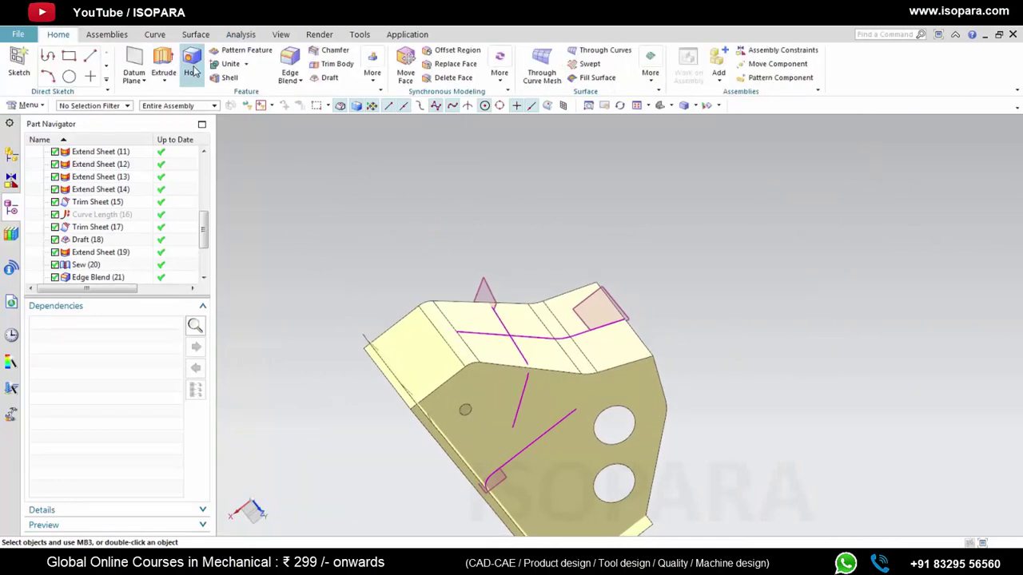
click(289, 64)
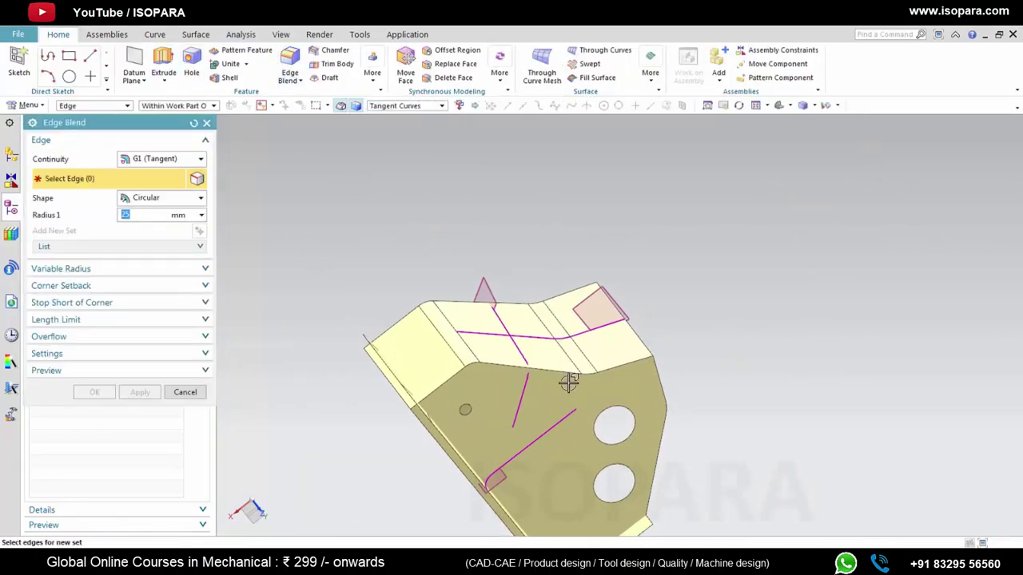
scroll(568, 384, up, 3)
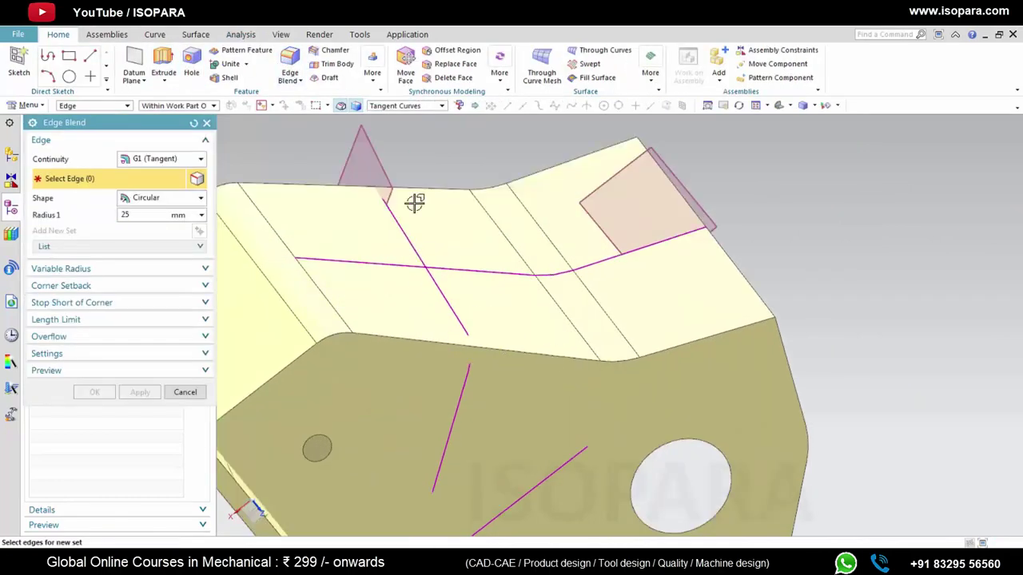
key(Escape)
Step: Sew the top sheet to both adjoining side walls as one sheet body
click(192, 35)
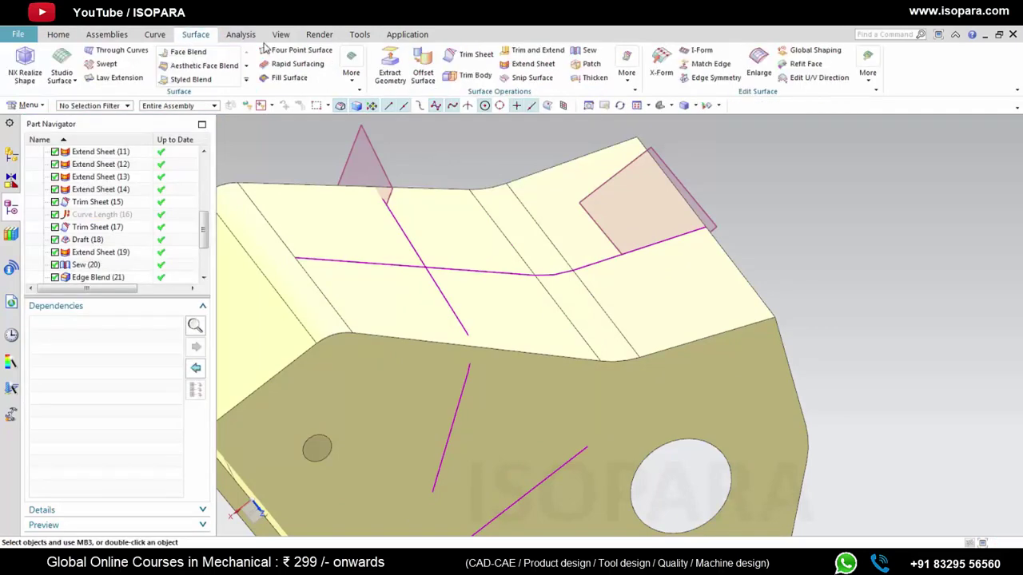
click(586, 51)
click(646, 288)
click(575, 375)
middle_drag(575, 374, 522, 295)
middle_click(571, 354)
Step: Create an 8 mm Edge Blend along both edge chains where the top sheet meets the side walls
middle_drag(571, 354, 549, 303)
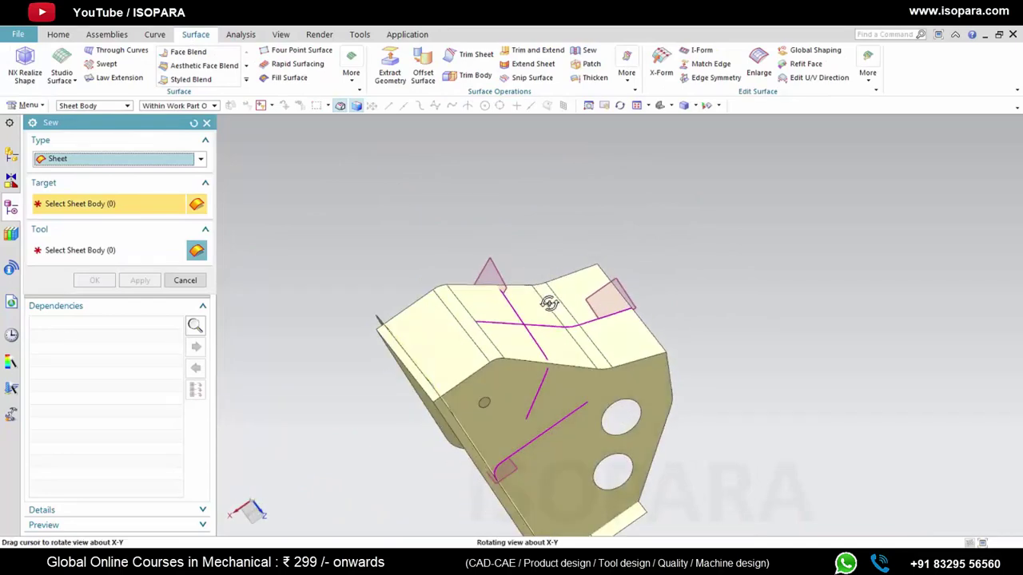
scroll(549, 304, up, 3)
click(59, 34)
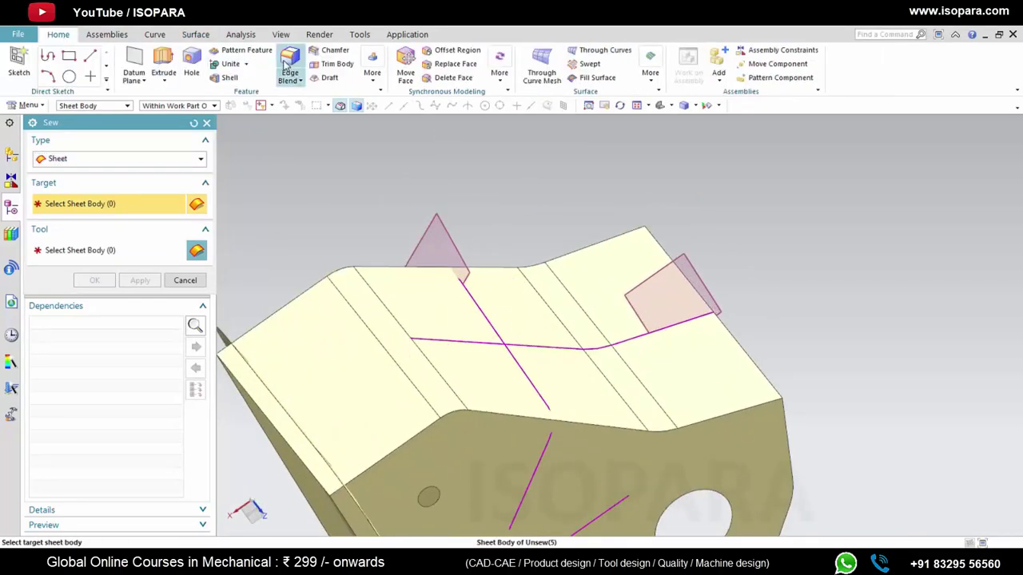
click(289, 64)
scroll(621, 432, up, 3)
click(604, 453)
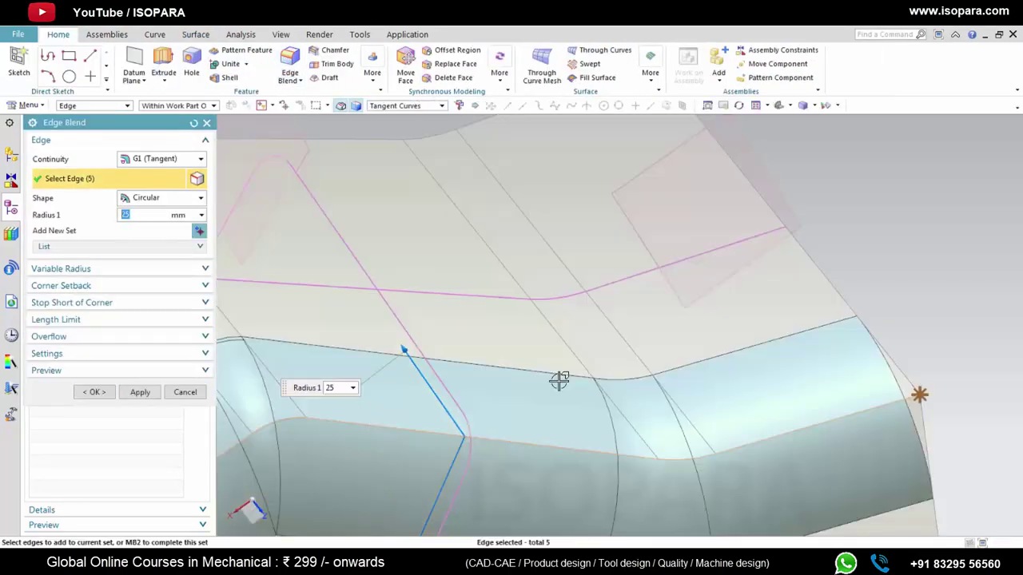
scroll(562, 380, down, 3)
click(476, 256)
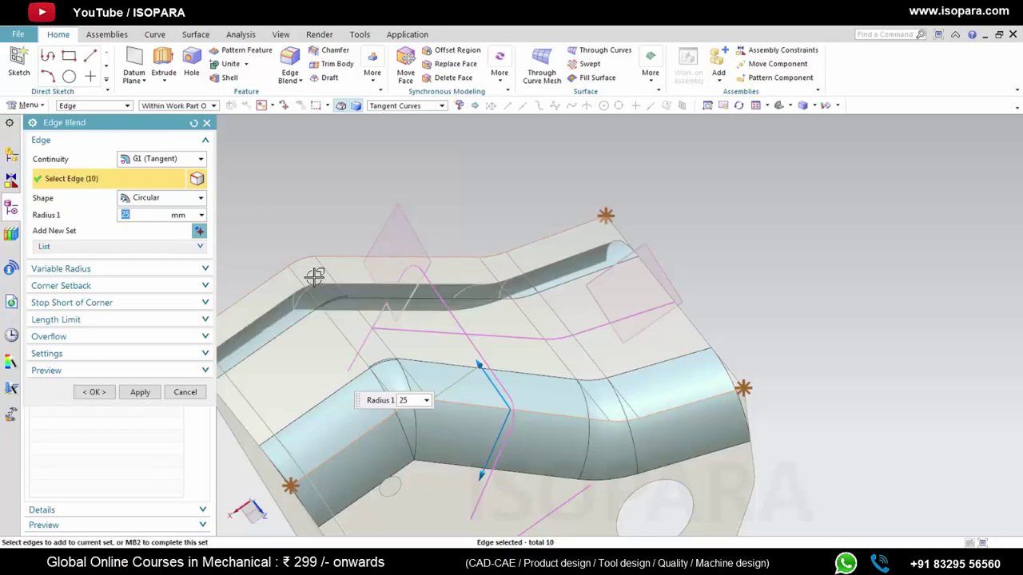
middle_click(725, 275)
Step: Clip the view with a one-plane section placed on the datum plane of the cross-section curve through the side bends
middle_drag(725, 275, 623, 257)
click(242, 35)
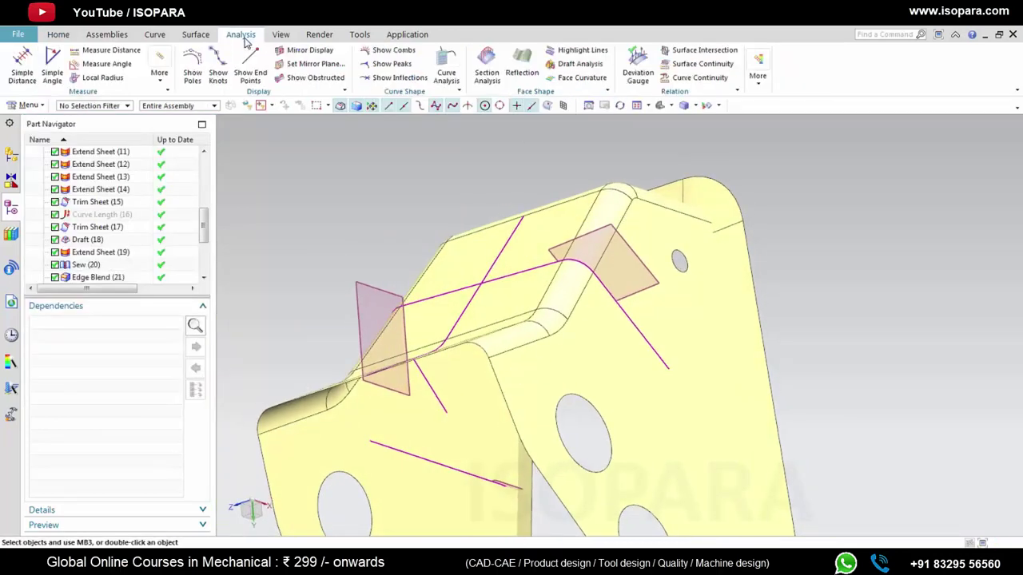
click(280, 34)
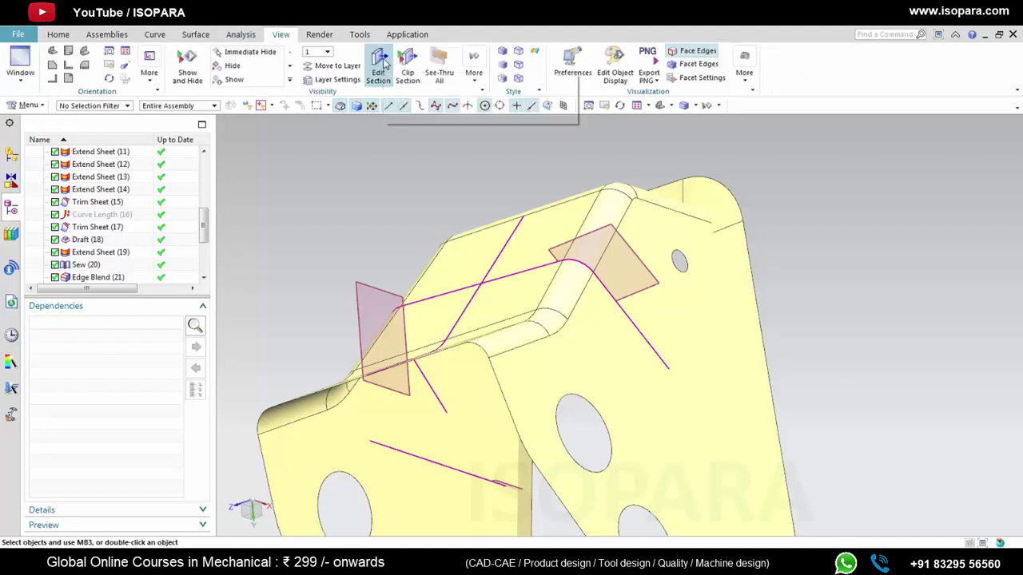
click(380, 64)
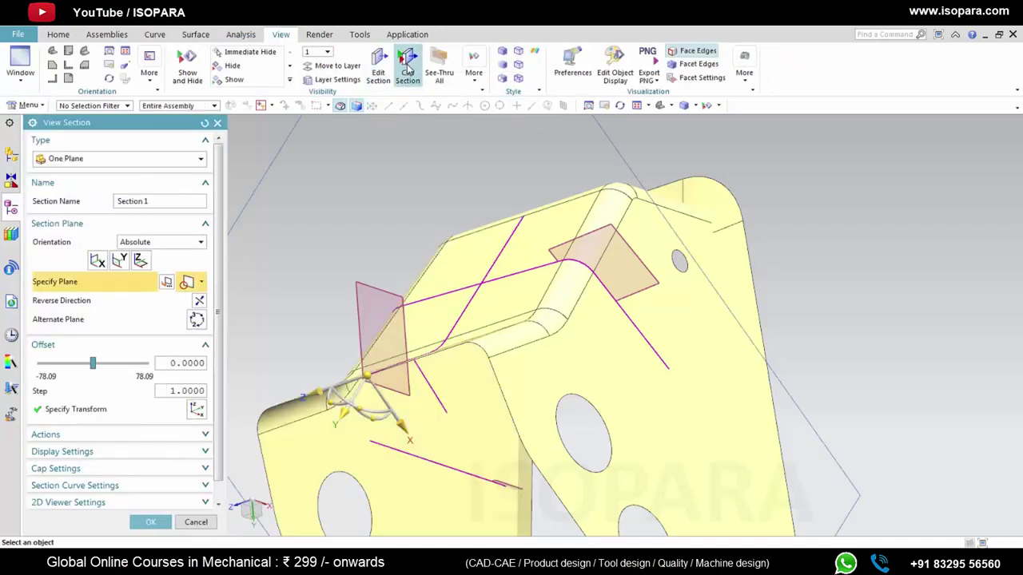
click(408, 70)
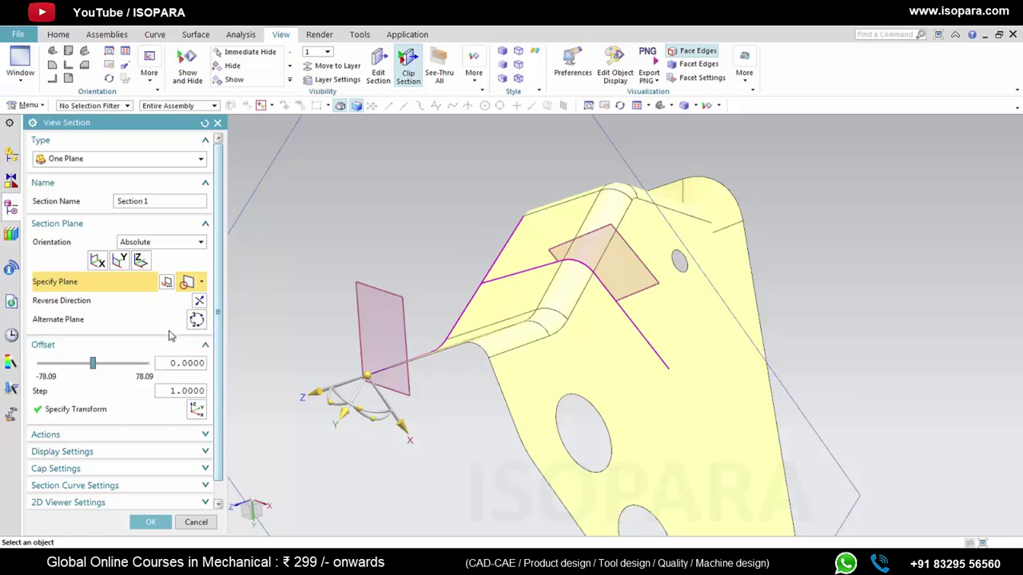
click(201, 280)
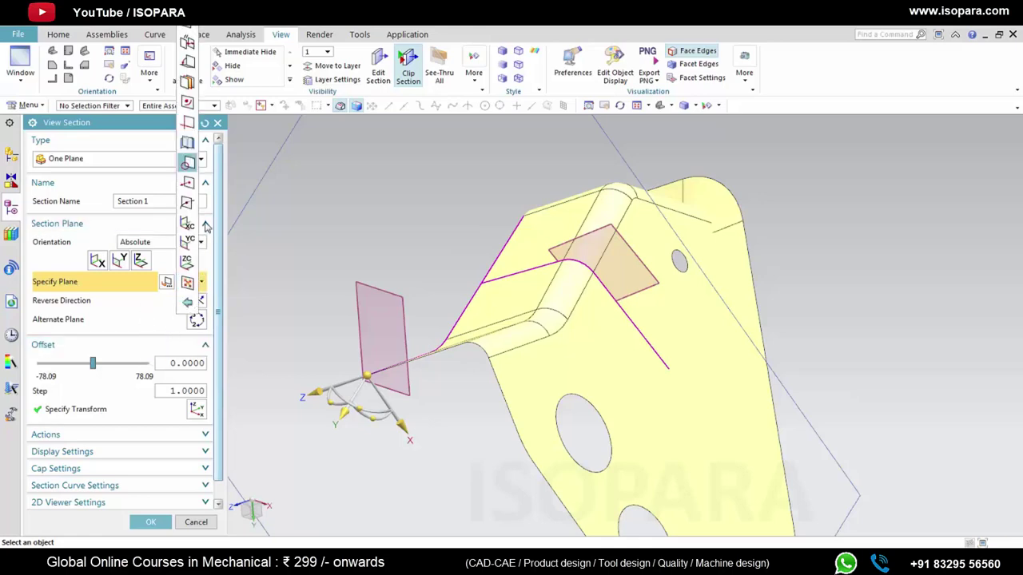
click(187, 32)
click(636, 255)
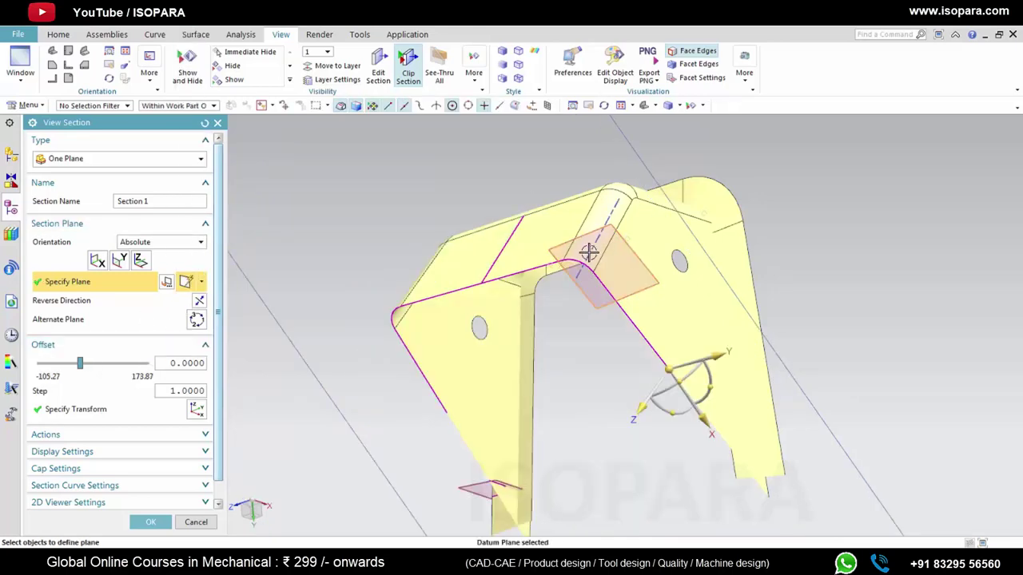
Step: Compare the blended side bend with the section curve in the clipped view, and turn off section clipping
middle_click(589, 253)
scroll(587, 252, up, 8)
mouse_move(587, 266)
middle_down()
mouse_move(591, 229)
mouse_move(586, 255)
middle_up()
right_click(489, 206)
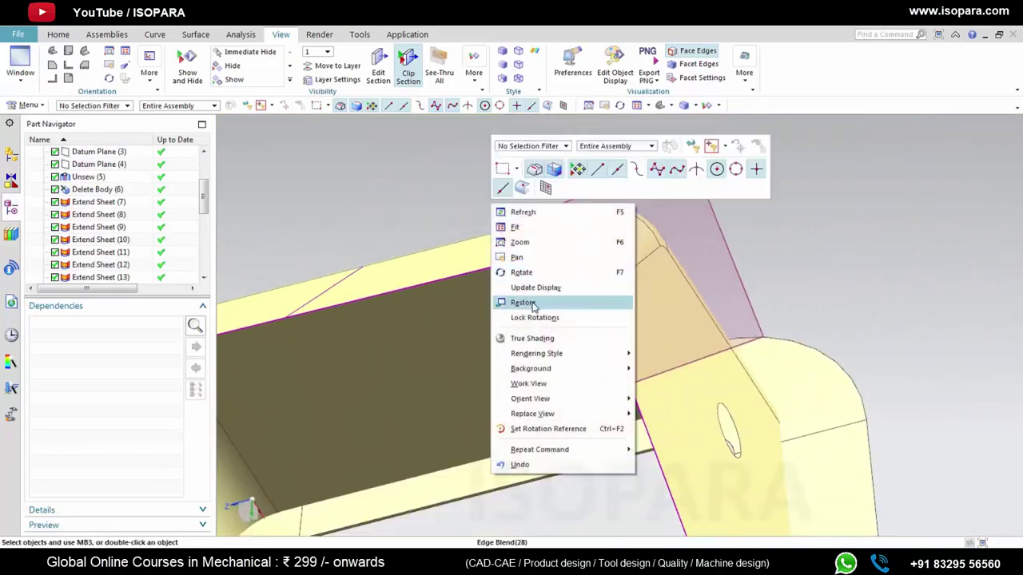
click(524, 302)
scroll(563, 273, up, 5)
scroll(564, 272, down, 8)
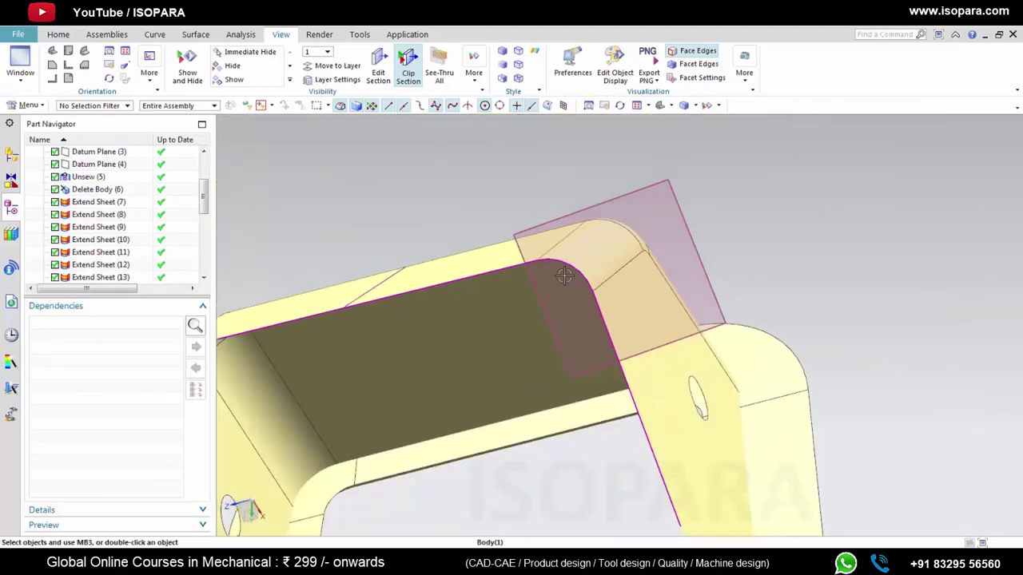
middle_drag(564, 276, 532, 296)
click(409, 67)
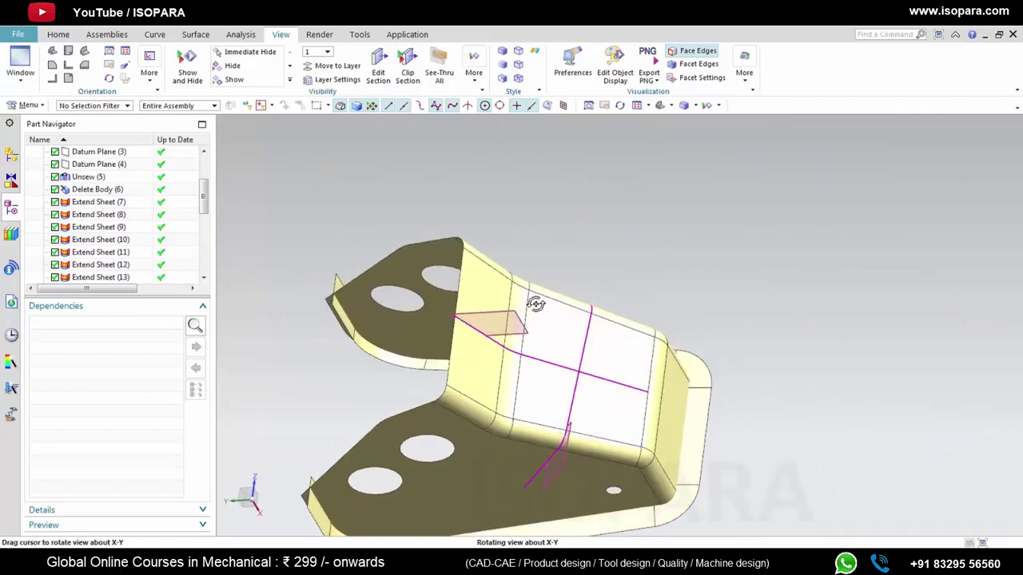
Step: Examine the blended bends and the base flange corners from several angles
scroll(554, 338, down, 3)
scroll(565, 328, up, 5)
middle_drag(565, 328, 578, 357)
scroll(529, 316, down, 3)
scroll(541, 313, up, 4)
scroll(592, 344, down, 3)
scroll(621, 331, up, 5)
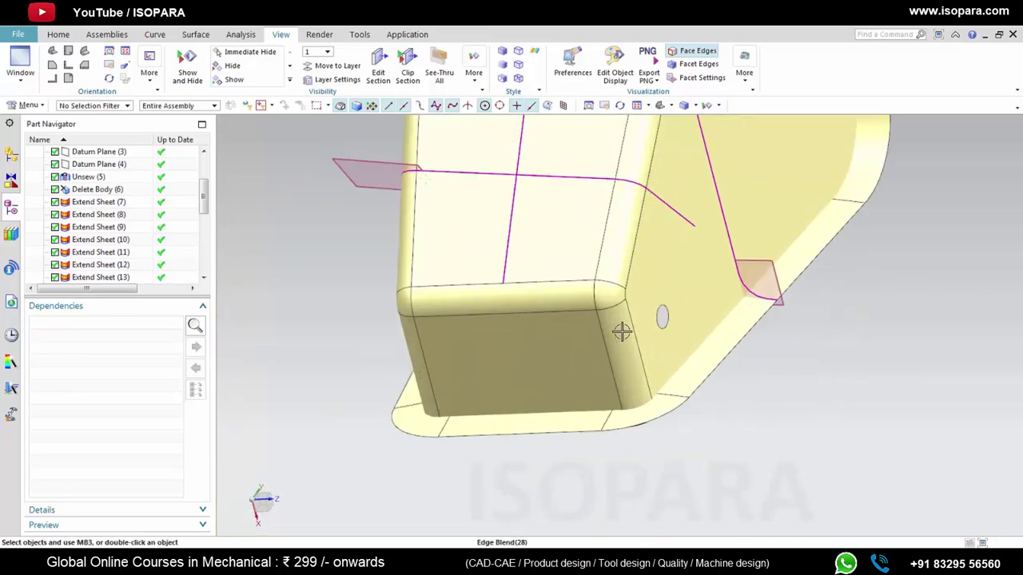
middle_drag(622, 331, 604, 351)
scroll(628, 346, down, 3)
scroll(614, 358, up, 4)
Step: Unsew the base flange's rounded corner faces into separate sheet bodies
click(195, 35)
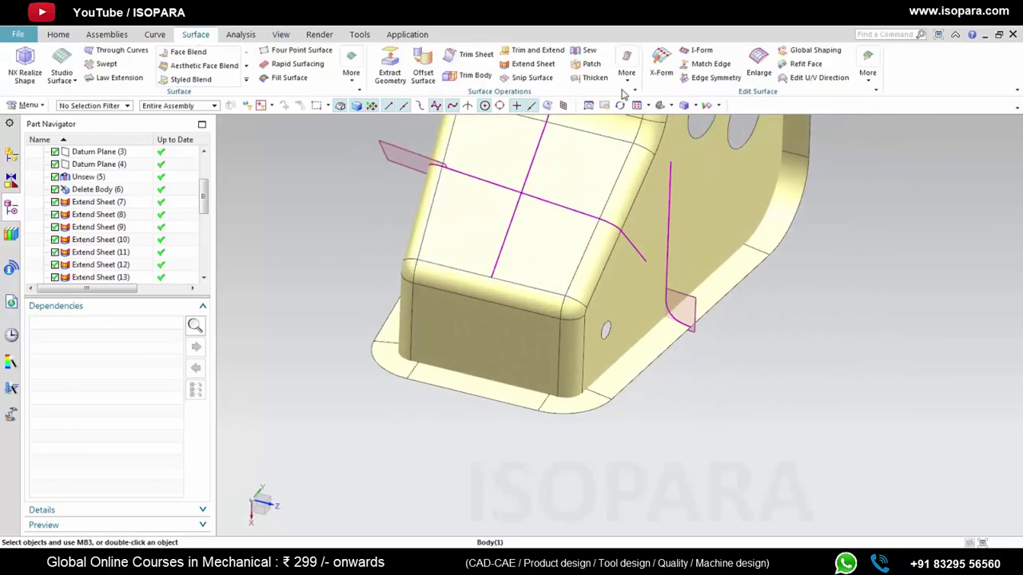
click(625, 74)
click(644, 105)
middle_click(544, 352)
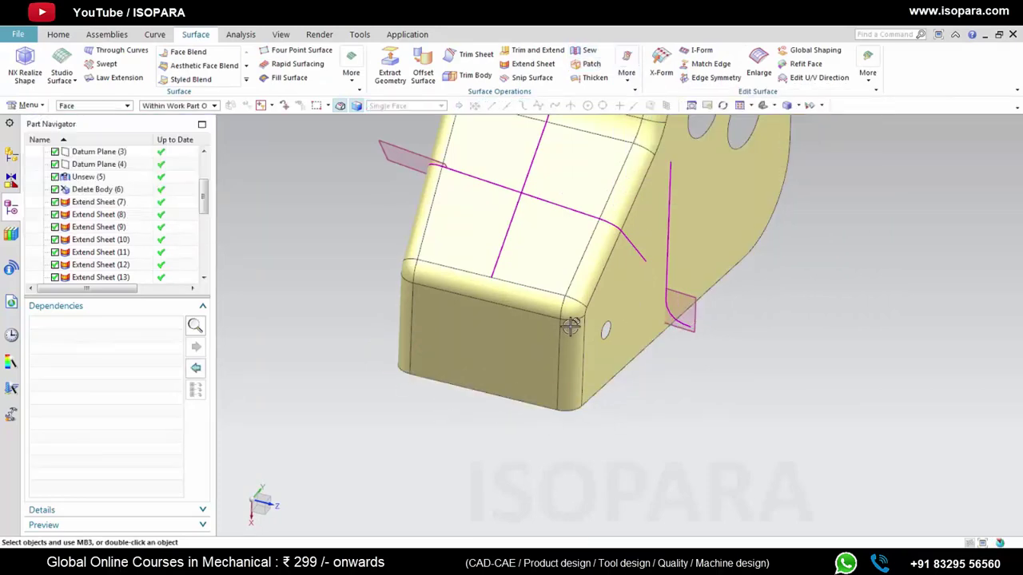
Step: Switch the interface to the Advanced role
click(353, 73)
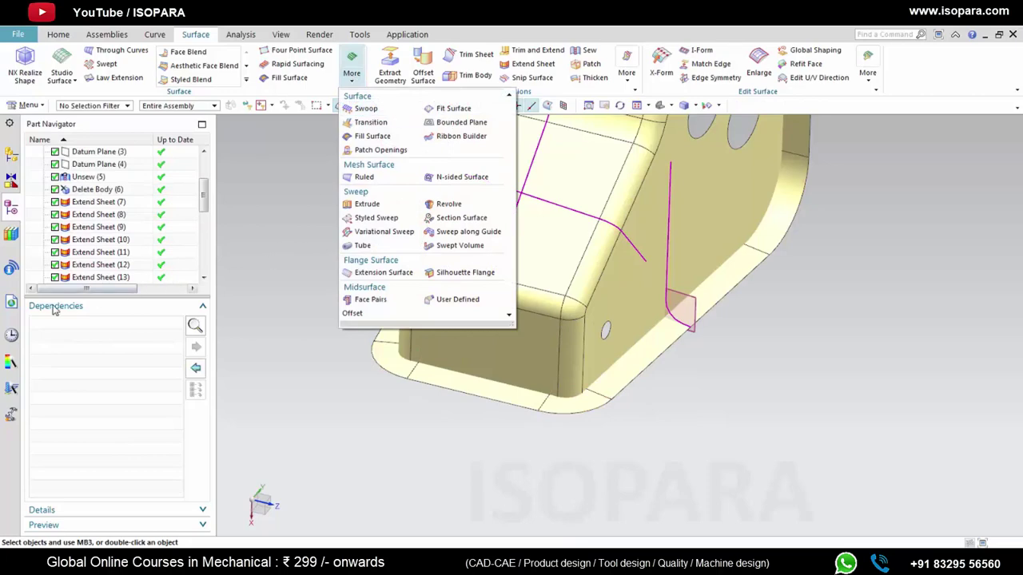
click(10, 413)
click(109, 164)
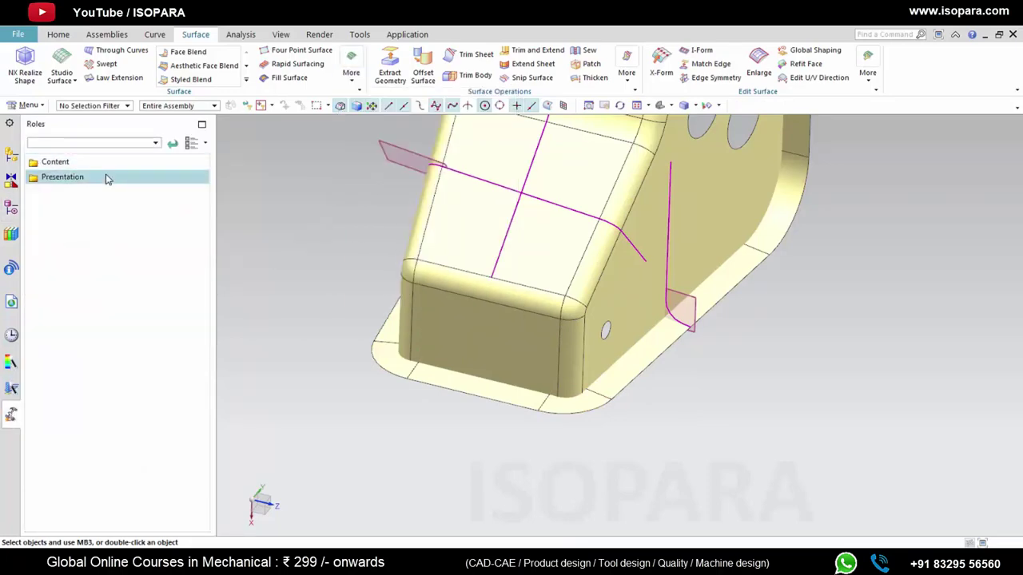
click(72, 162)
click(111, 194)
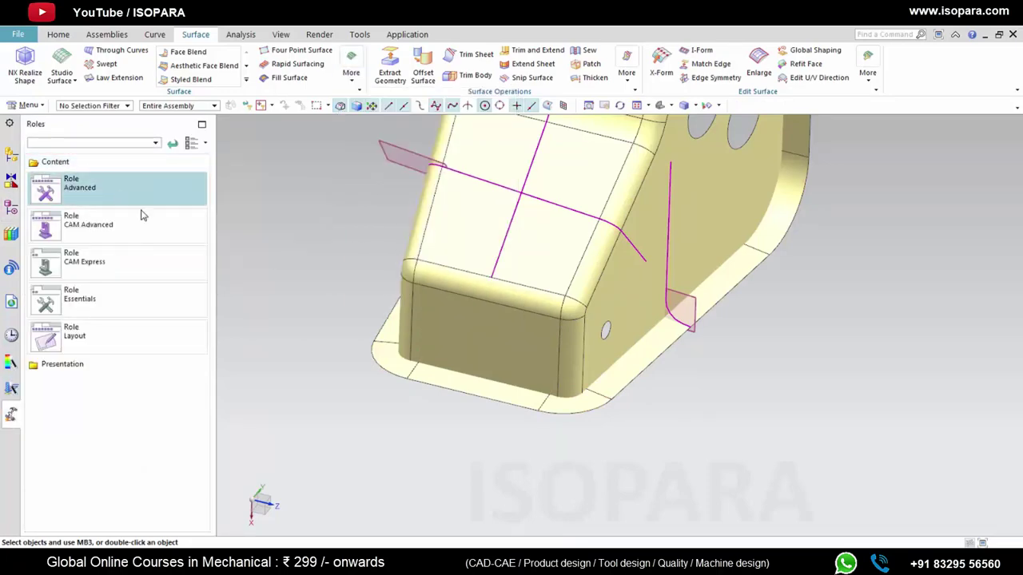
Step: Delete the two rounded corner sheets of the base flange beside the front wall with Delete Body
click(372, 74)
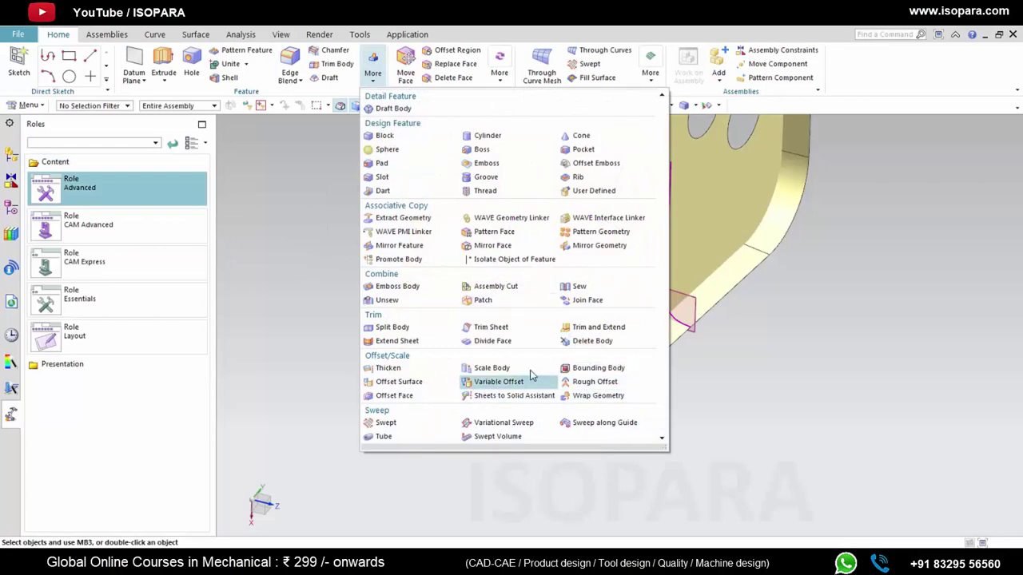
click(587, 343)
scroll(591, 372, up, 3)
click(562, 419)
scroll(442, 400, down, 3)
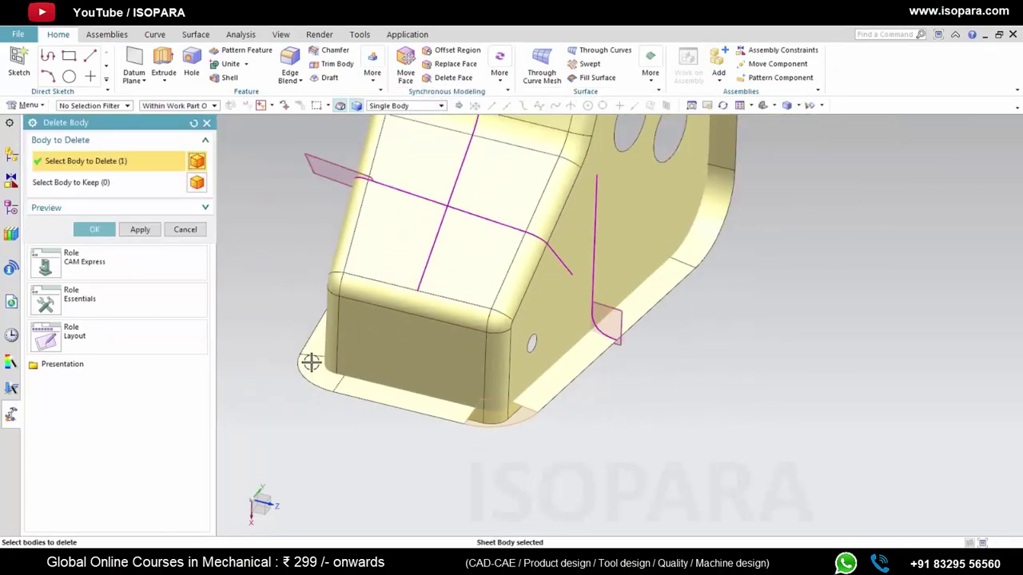
middle_click(537, 311)
mouse_move(527, 320)
middle_down()
mouse_move(525, 299)
mouse_move(544, 311)
middle_up()
scroll(550, 294, up, 2)
scroll(571, 279, up, 3)
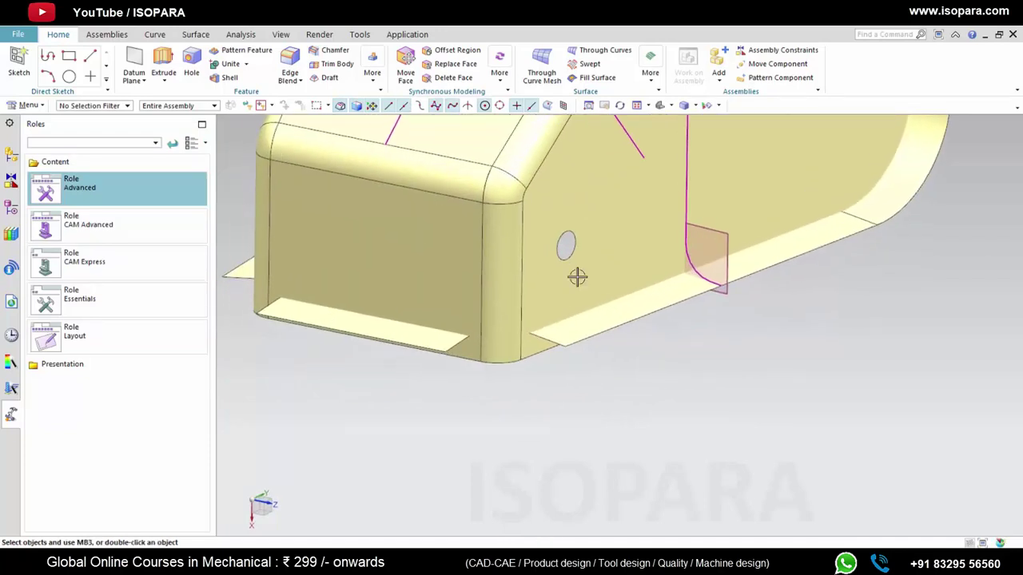
click(210, 36)
click(530, 64)
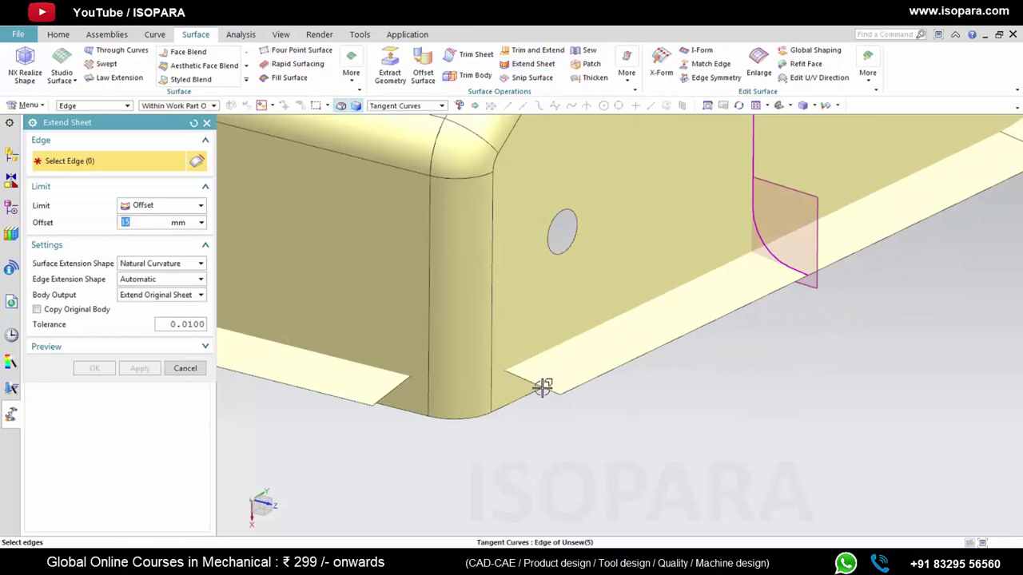
click(543, 386)
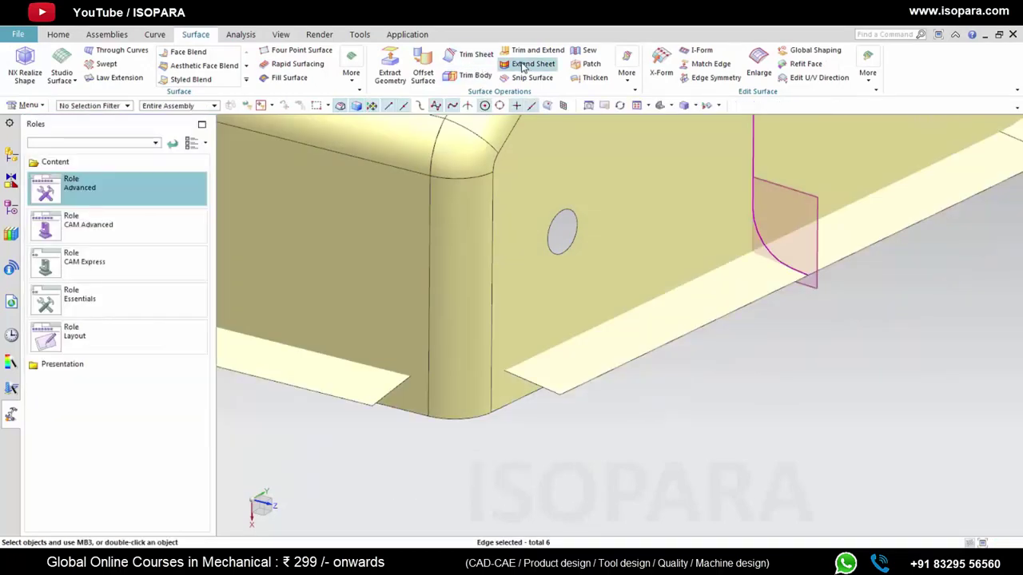
Step: Extend the front end edge of the side flange by 3.5 mm with Extend Sheet
click(530, 64)
click(542, 383)
scroll(508, 392, up, 2)
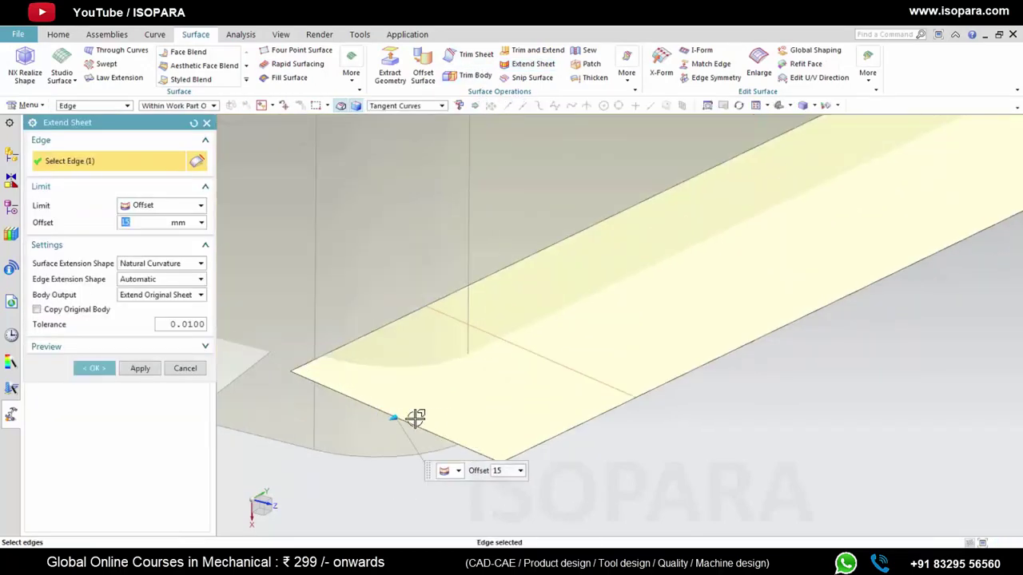
drag(393, 417, 488, 373)
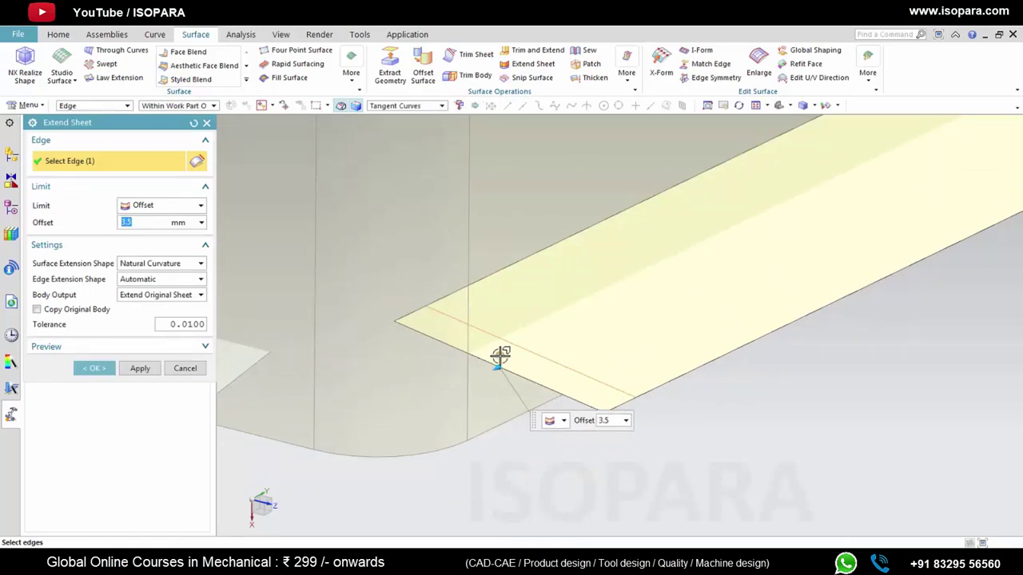
middle_drag(500, 357, 473, 372)
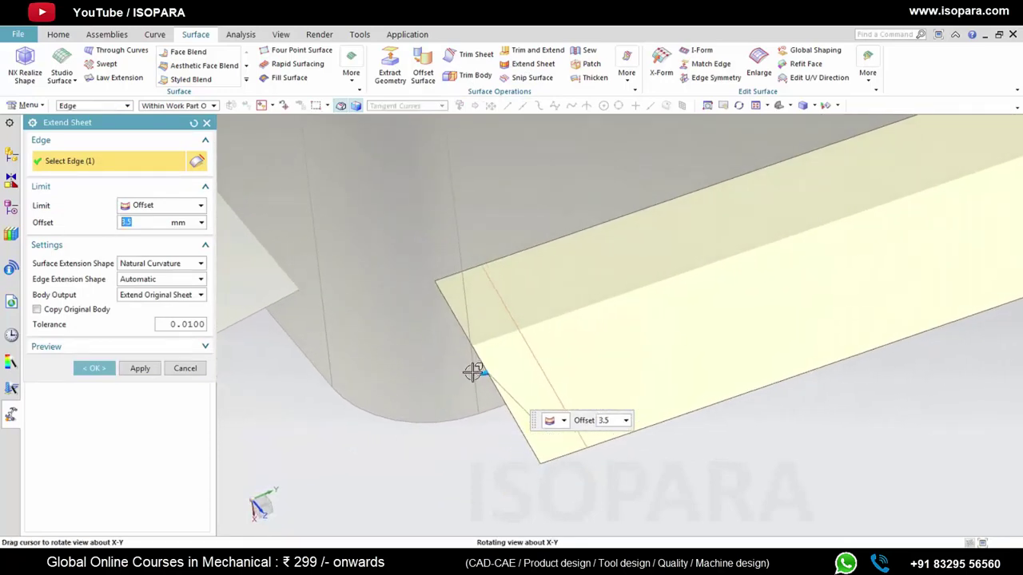
middle_click(473, 371)
Step: Edit the side flange's sheet extension and set its offset to 3.6 mm
scroll(474, 372, down, 3)
scroll(474, 352, up, 8)
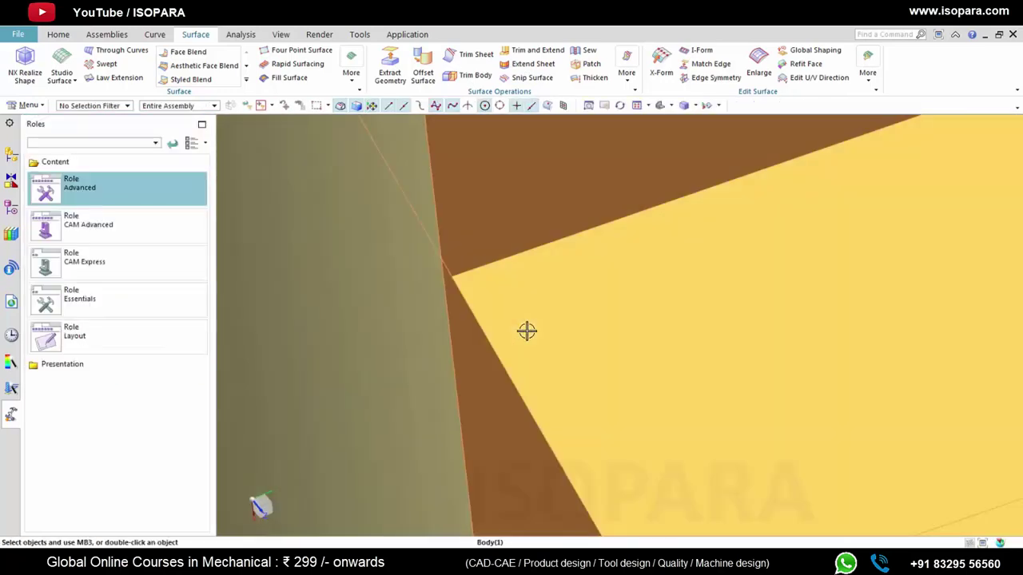
double_click(527, 331)
key(Escape)
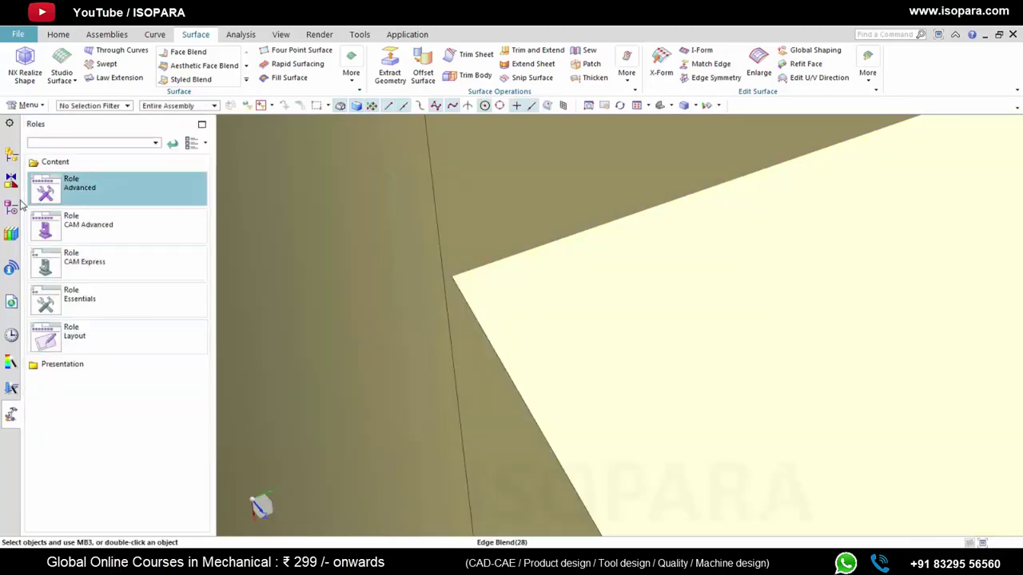
click(14, 206)
double_click(118, 269)
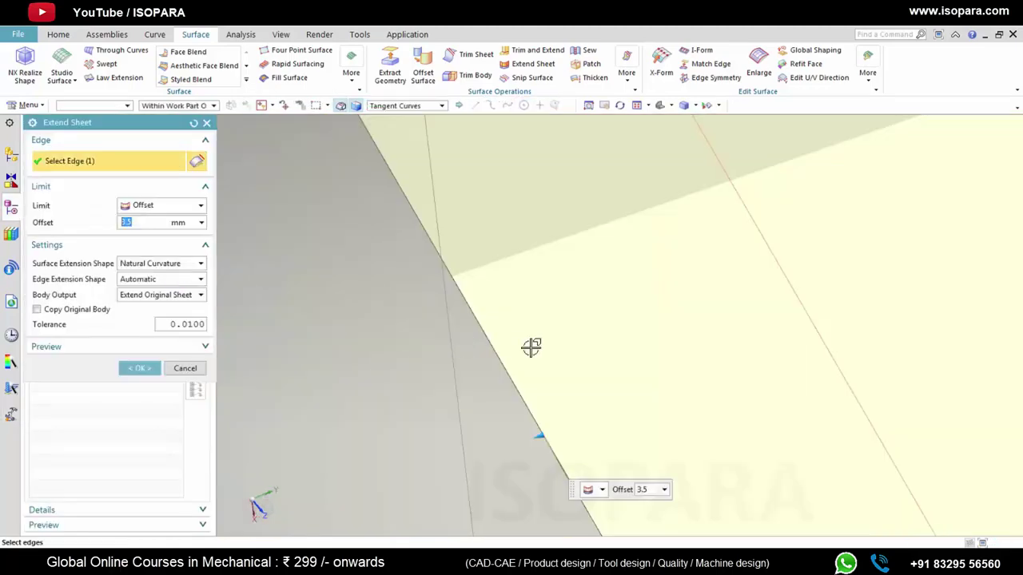
drag(540, 434, 533, 440)
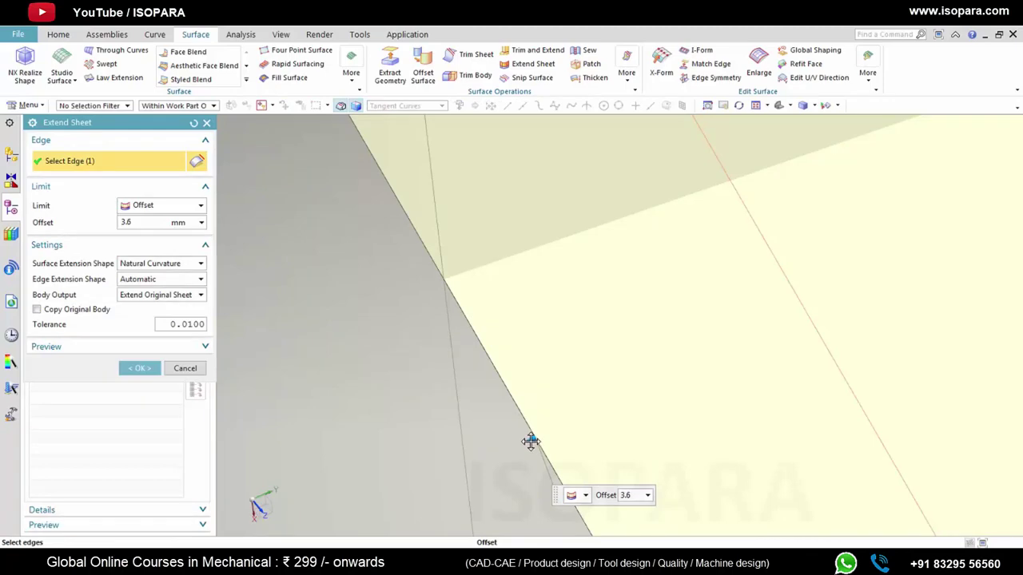
middle_click(531, 442)
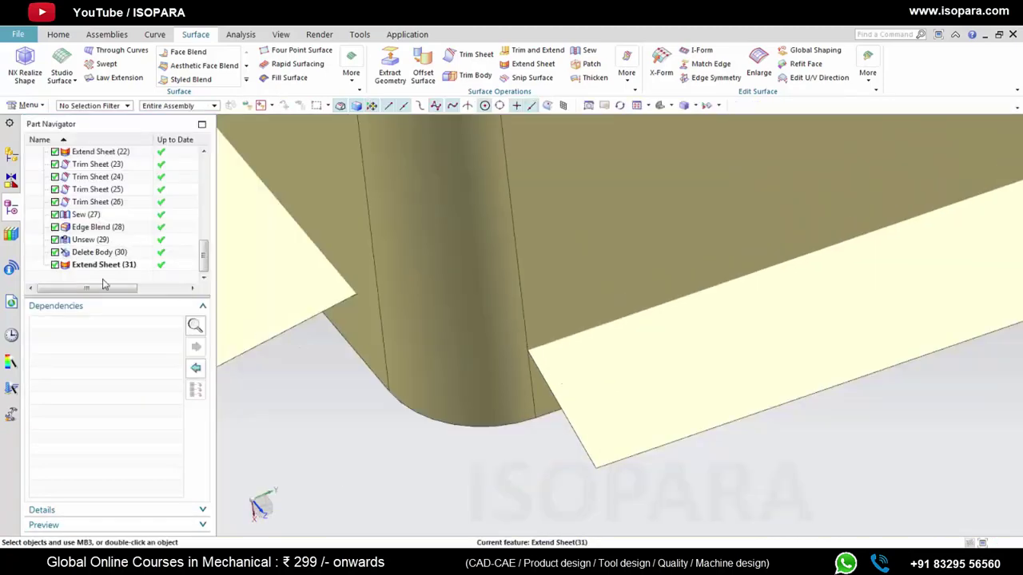
Step: Add the front flange's two end edges to the 3.6 mm Extend Sheet feature
double_click(78, 267)
scroll(397, 343, down, 3)
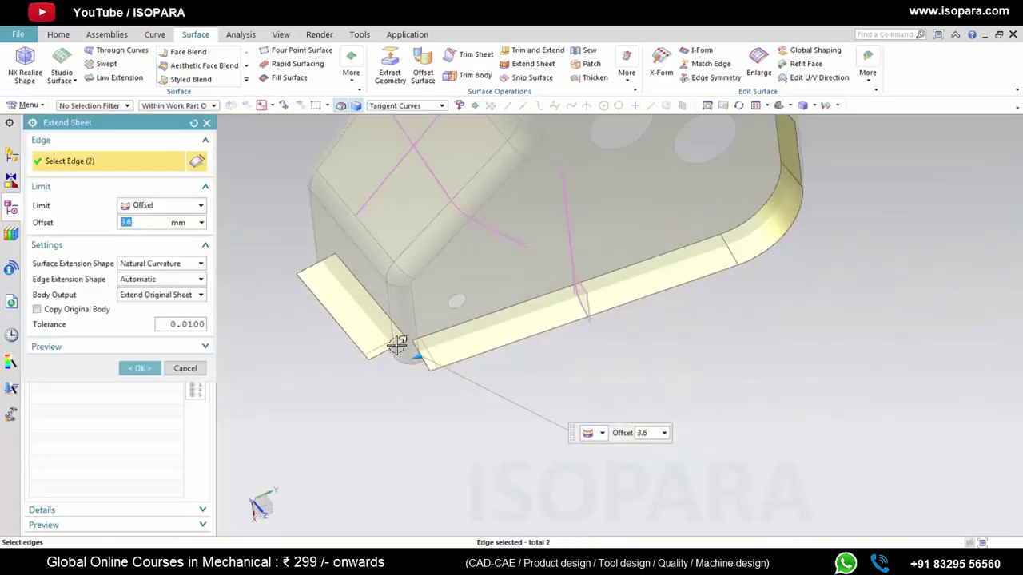
middle_drag(397, 344, 388, 343)
scroll(336, 304, up, 3)
click(324, 288)
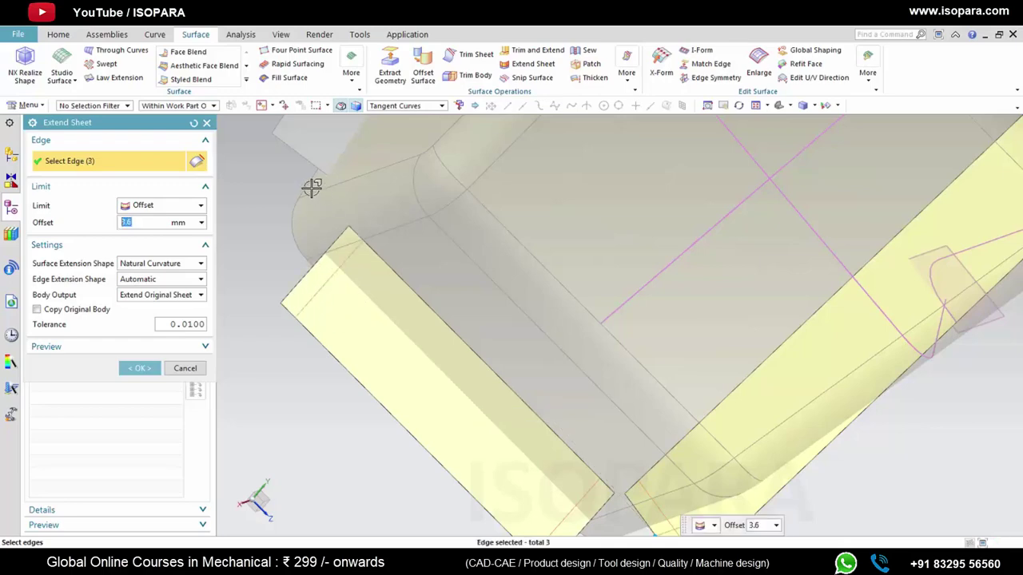
middle_click(336, 195)
Step: Start a Through Curves surface across the corner gap, using the end edges of the side and front flanges as sections
middle_drag(409, 279, 444, 318)
scroll(448, 322, down, 4)
shift+middle_drag(569, 387, 523, 296)
scroll(534, 335, up, 2)
mouse_move(533, 339)
middle_down()
mouse_move(528, 314)
mouse_move(543, 331)
mouse_move(535, 338)
mouse_move(555, 338)
mouse_move(543, 319)
mouse_move(534, 346)
middle_up()
scroll(537, 316, up, 3)
scroll(542, 339, up, 4)
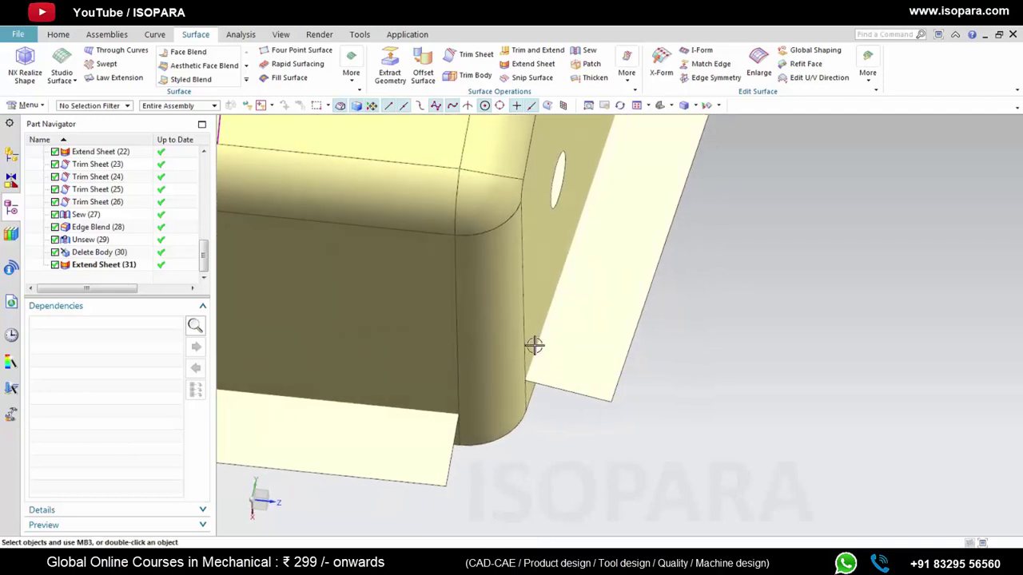
click(120, 52)
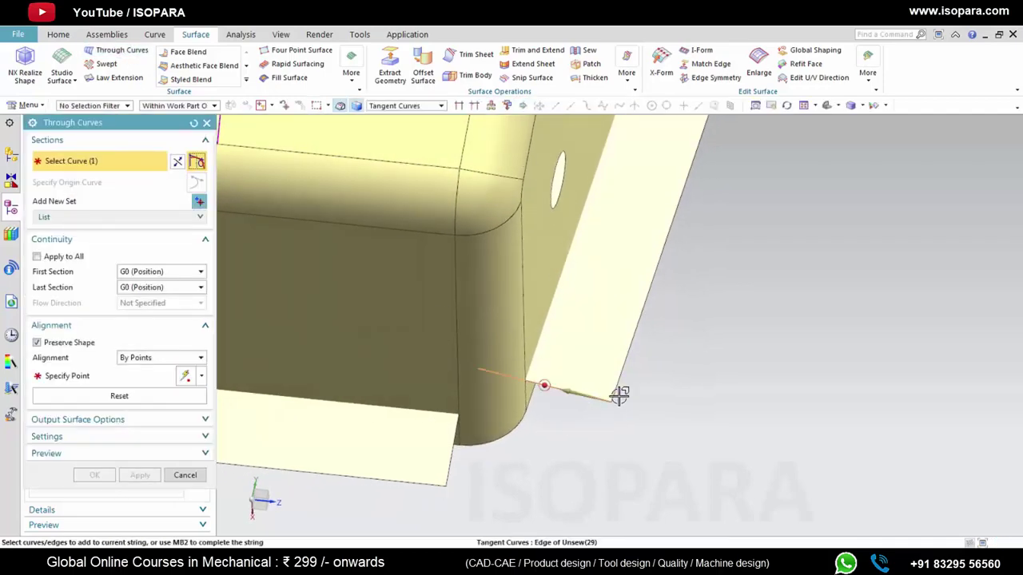
click(451, 444)
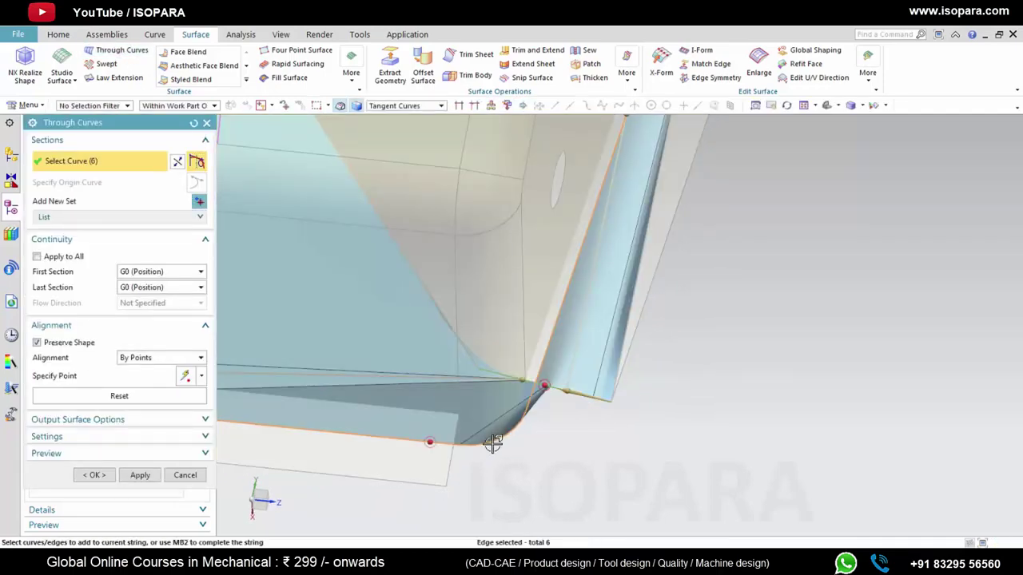
shift+click(493, 444)
click(453, 454)
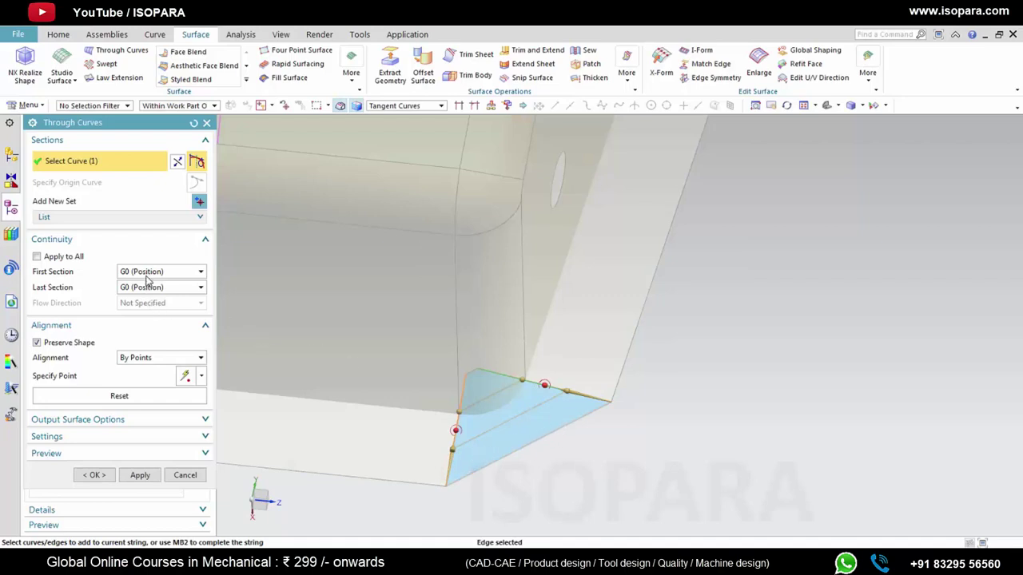
Step: Set both sections to G1 (Tangent) continuity, with the side flange and front flange as constraint faces
click(154, 296)
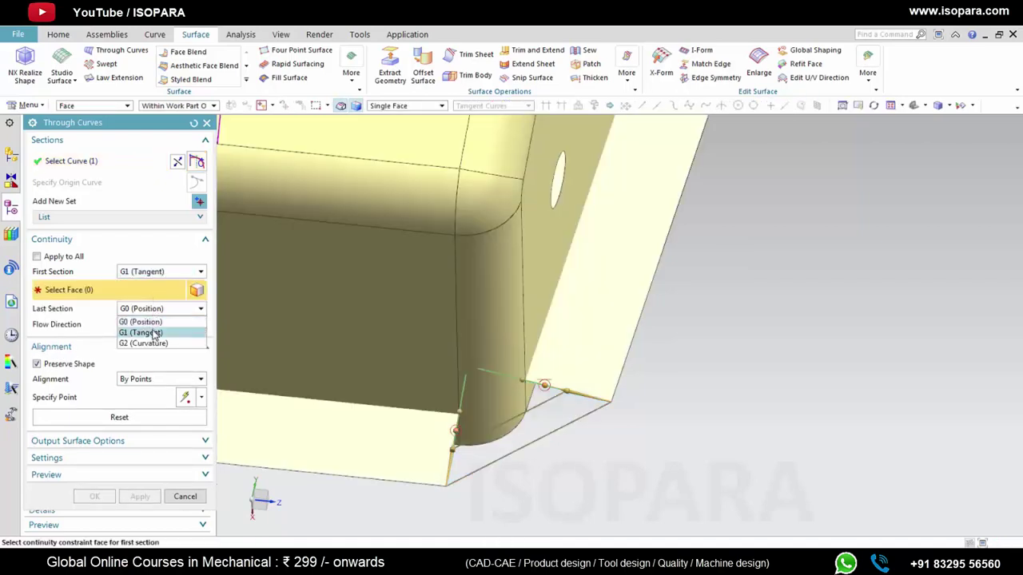
click(154, 333)
click(575, 369)
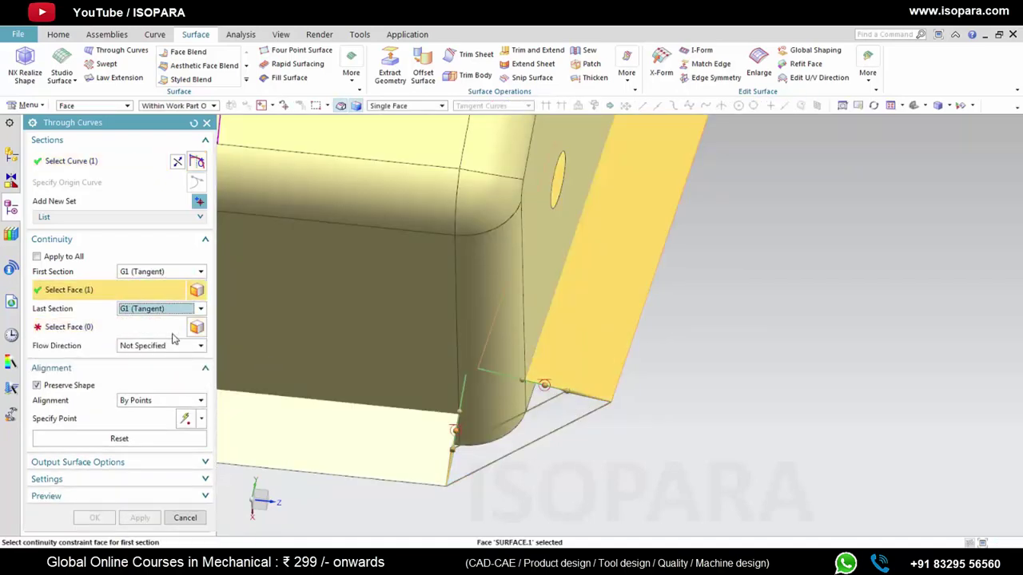
click(96, 328)
click(352, 446)
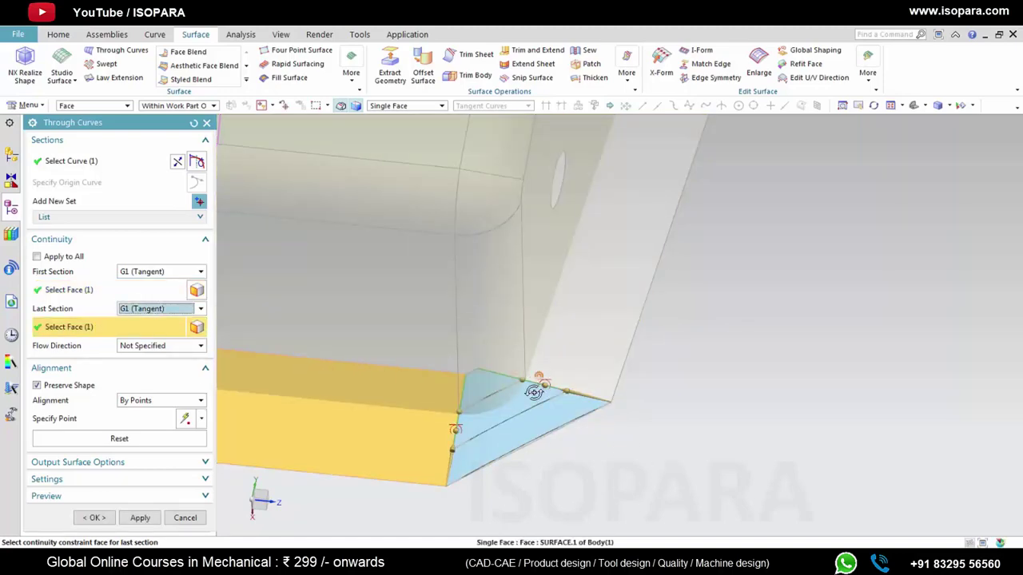
Step: Set the flow direction to Perpendicular and create the corner surface between the flanges
middle_drag(534, 392, 541, 375)
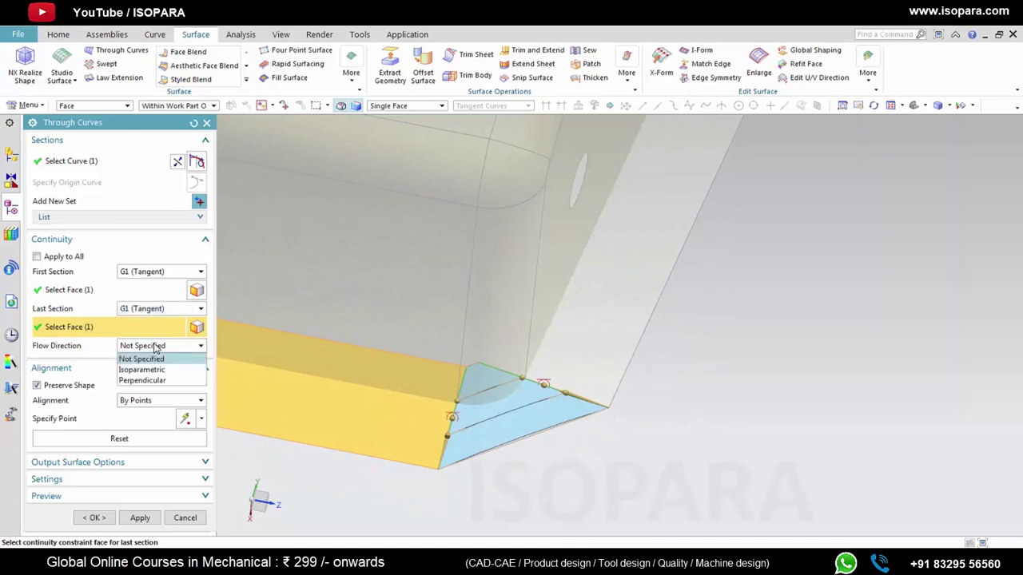
click(141, 370)
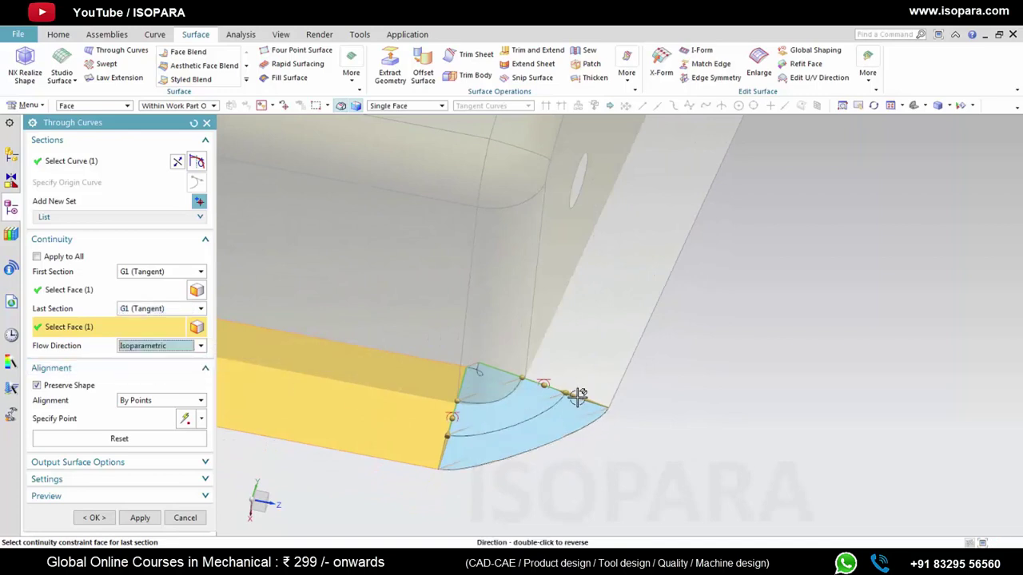
mouse_move(578, 396)
middle_down()
mouse_move(571, 422)
mouse_move(574, 408)
middle_up()
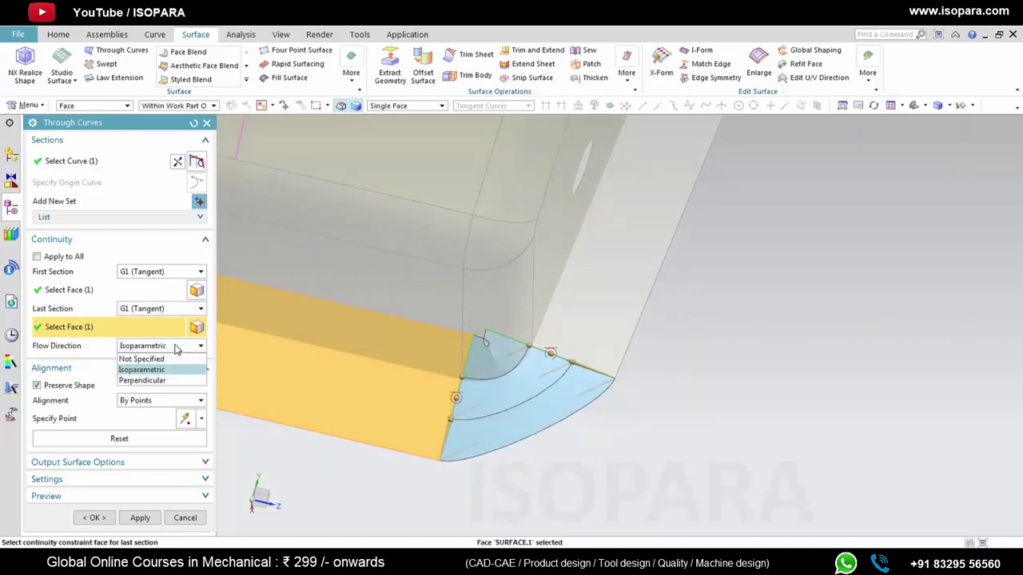
click(143, 380)
middle_click(672, 366)
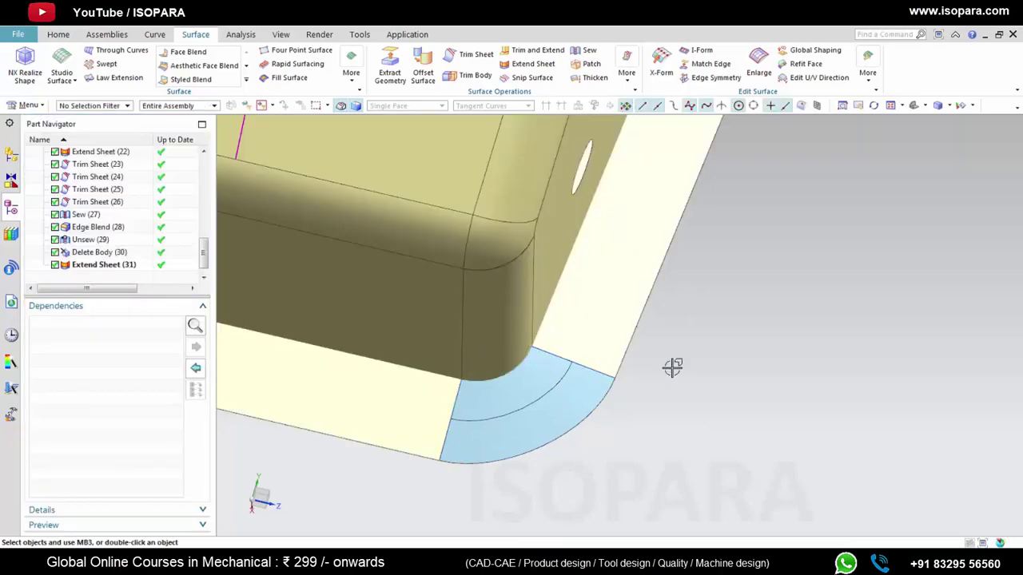
Step: Reopen the finished corner Through Curves surface to review its continuity and flow direction settings
double_click(559, 407)
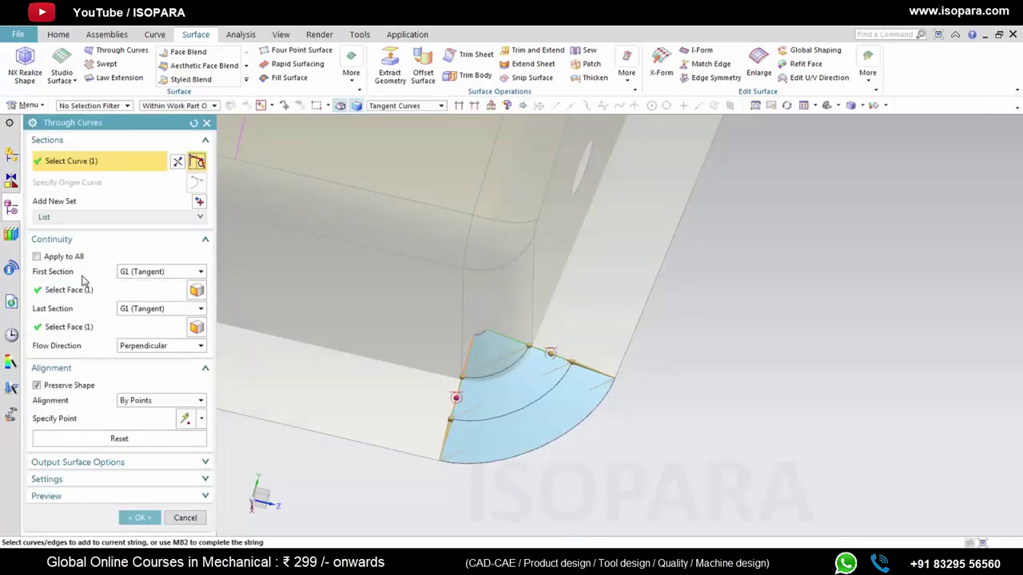
middle_click(679, 347)
Step: Start a Through Curves surface across the second front corner gap, using the neighbouring side and front flange end edges as sections
middle_drag(570, 371, 434, 336)
scroll(525, 346, up, 2)
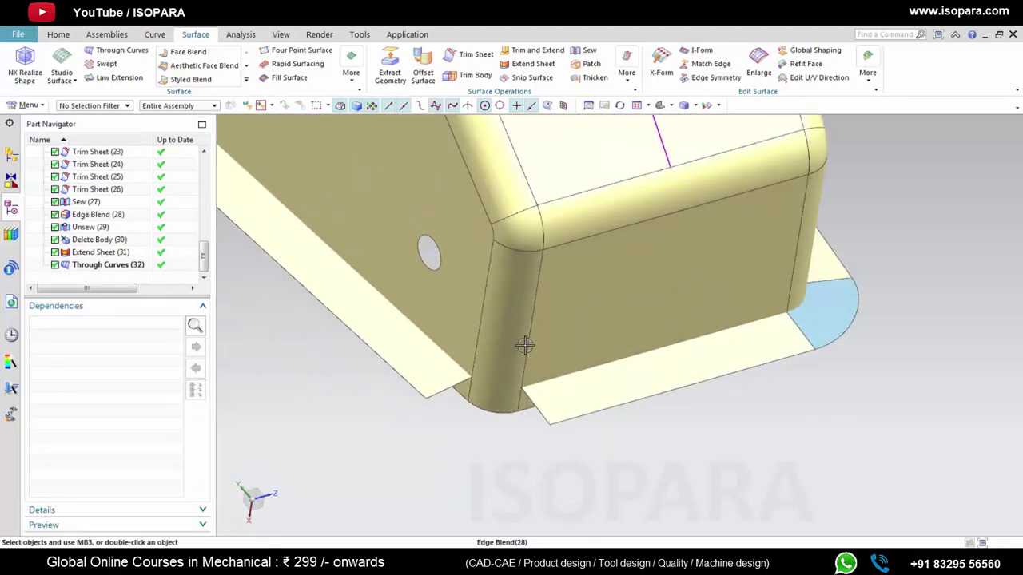
scroll(531, 340, up, 2)
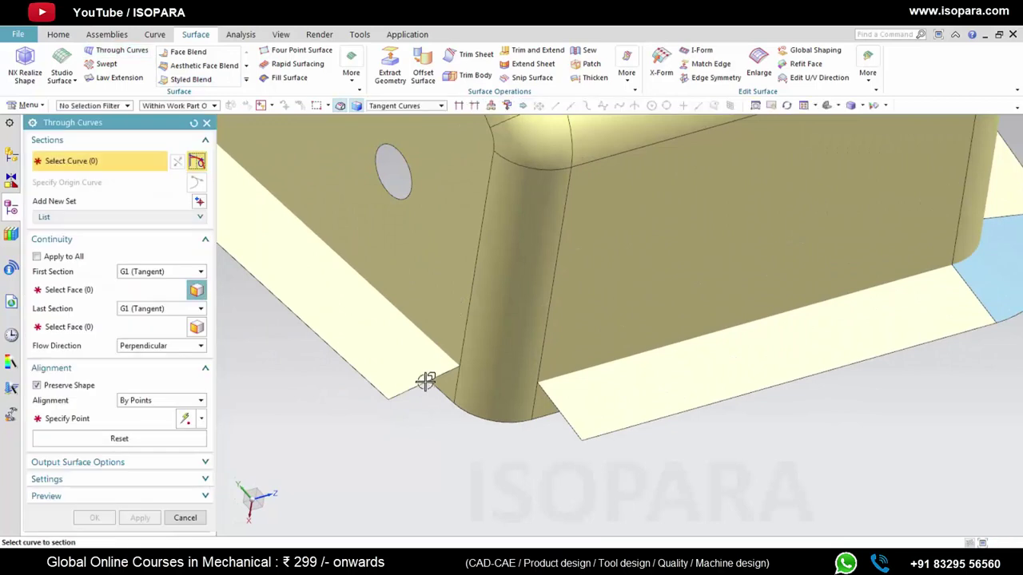
click(549, 390)
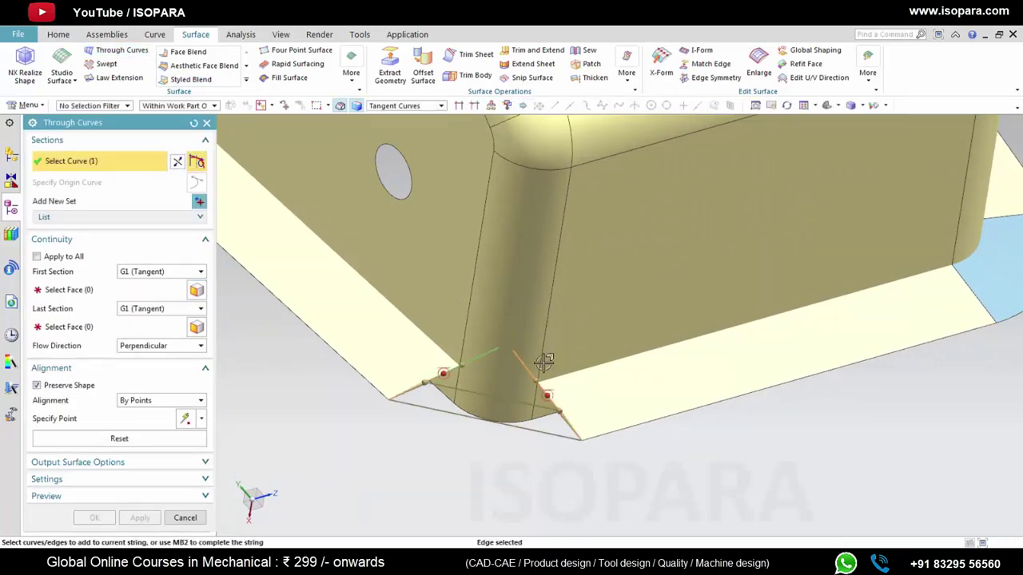
Step: Assign the side and front flanges as G1 (Tangent) constraint faces and create the second corner surface with Perpendicular flow direction
click(136, 290)
click(381, 344)
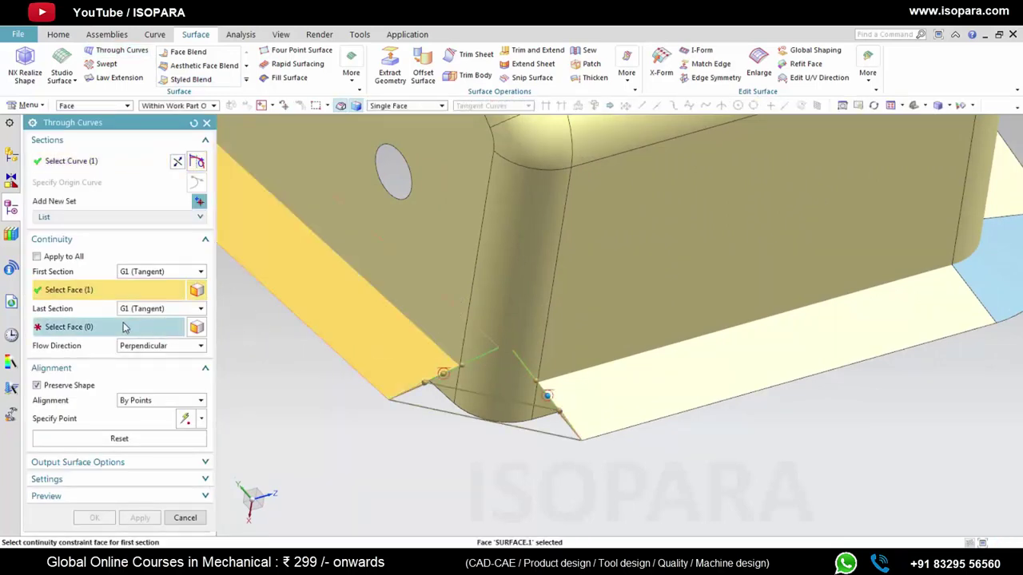
click(718, 399)
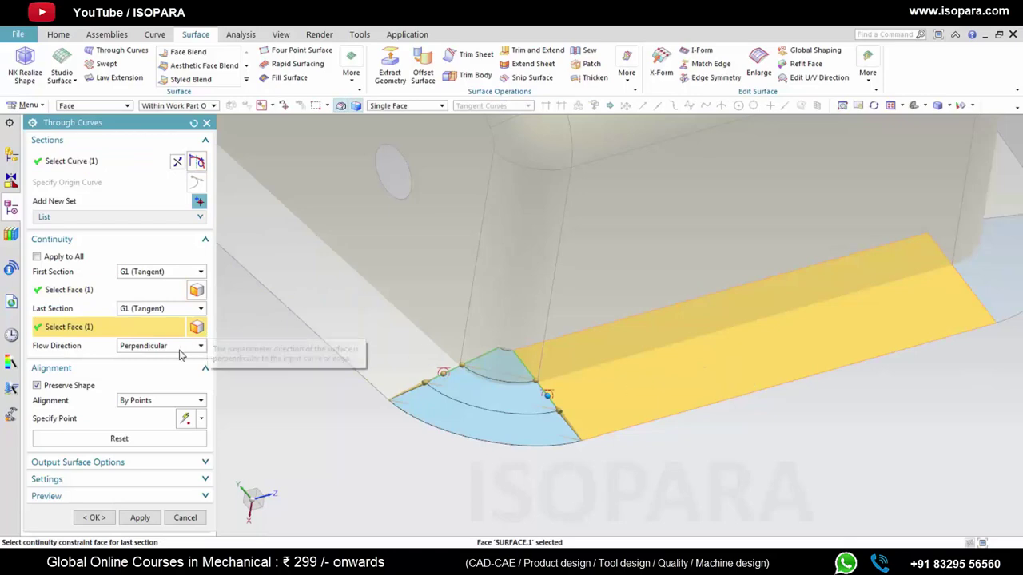
middle_drag(572, 379, 568, 393)
middle_click(465, 338)
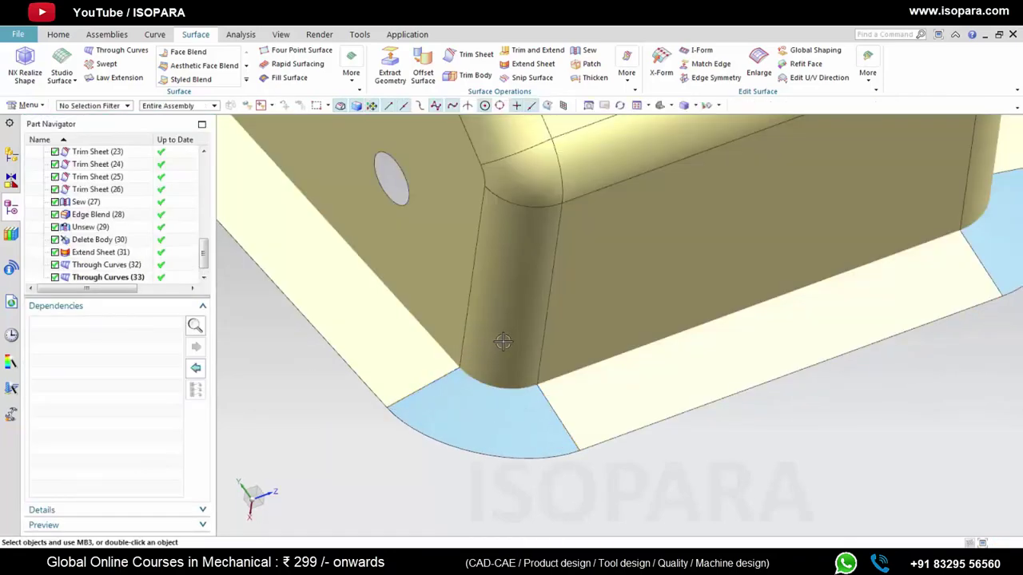
Step: Sew the side flanges, front flange and two corner surfaces into one flange sheet, with a side flange as target
middle_drag(464, 337, 609, 344)
click(589, 51)
scroll(583, 424, down, 5)
click(579, 454)
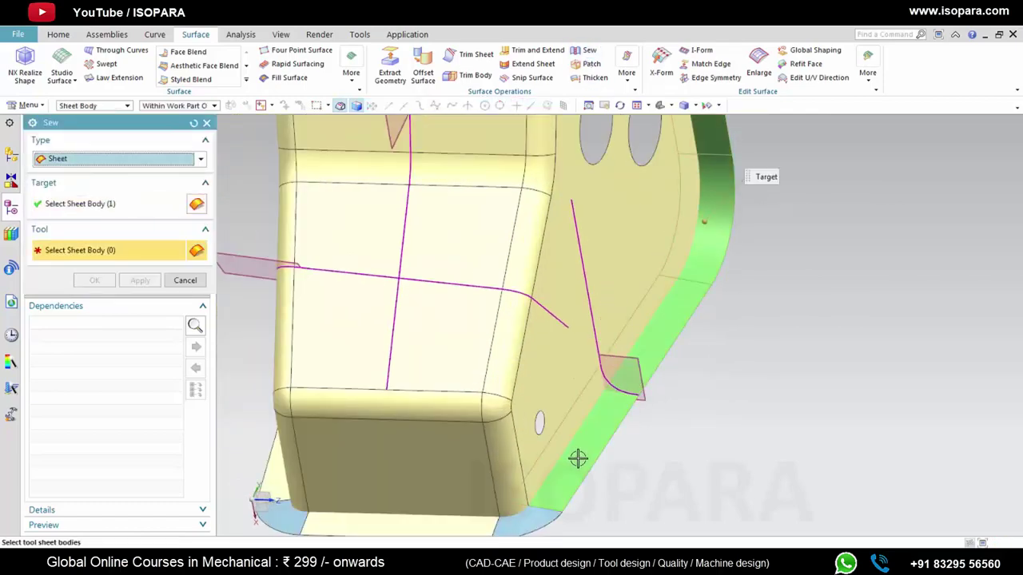
scroll(548, 493, up, 3)
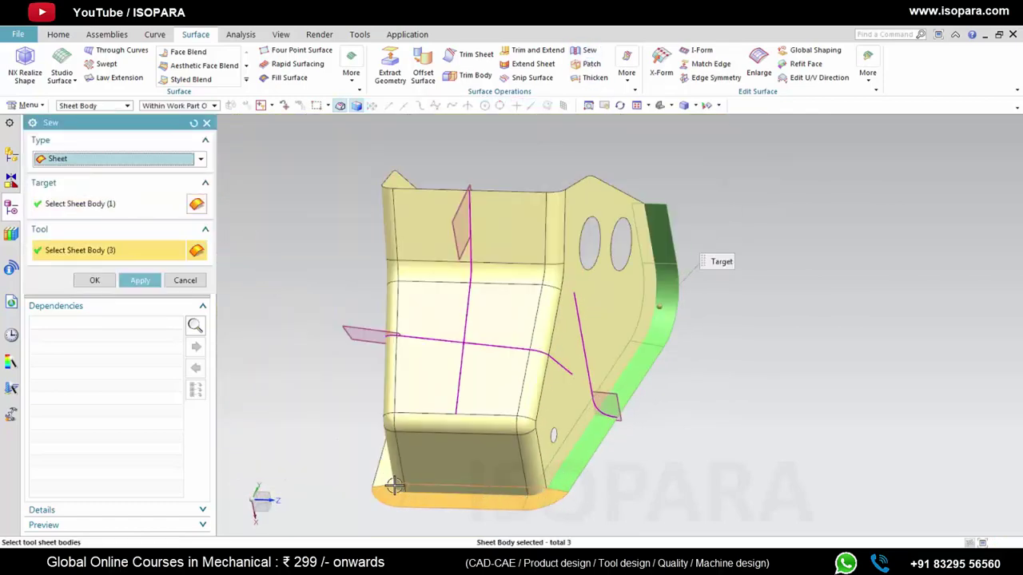
middle_click(546, 366)
Step: Trim the main body sheet with the sewn flange as boundary, keeping the region above the flange
middle_drag(546, 368, 602, 334)
scroll(585, 351, up, 2)
scroll(585, 352, down, 3)
scroll(595, 340, up, 3)
scroll(596, 340, down, 2)
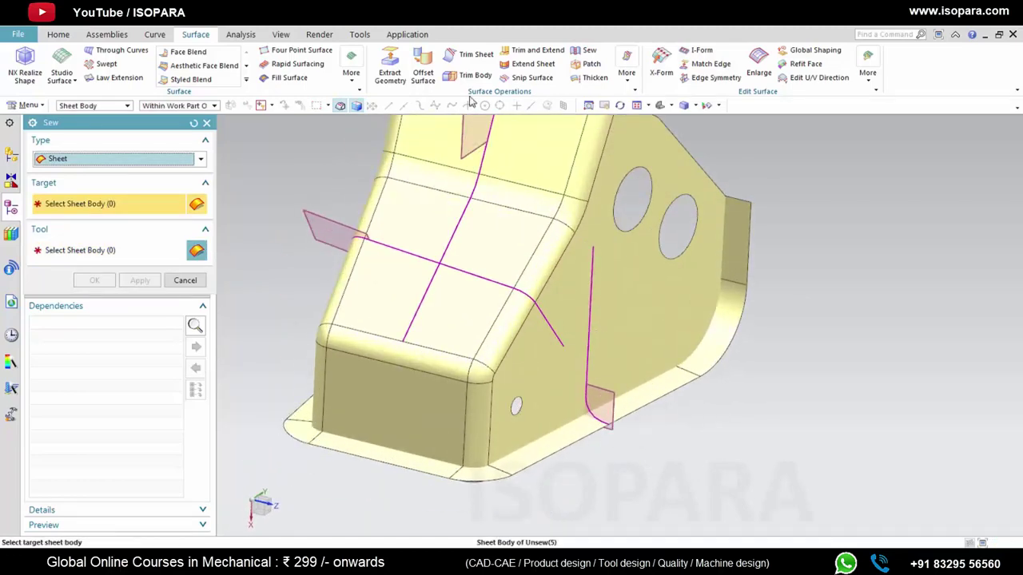
click(468, 54)
scroll(677, 343, down, 3)
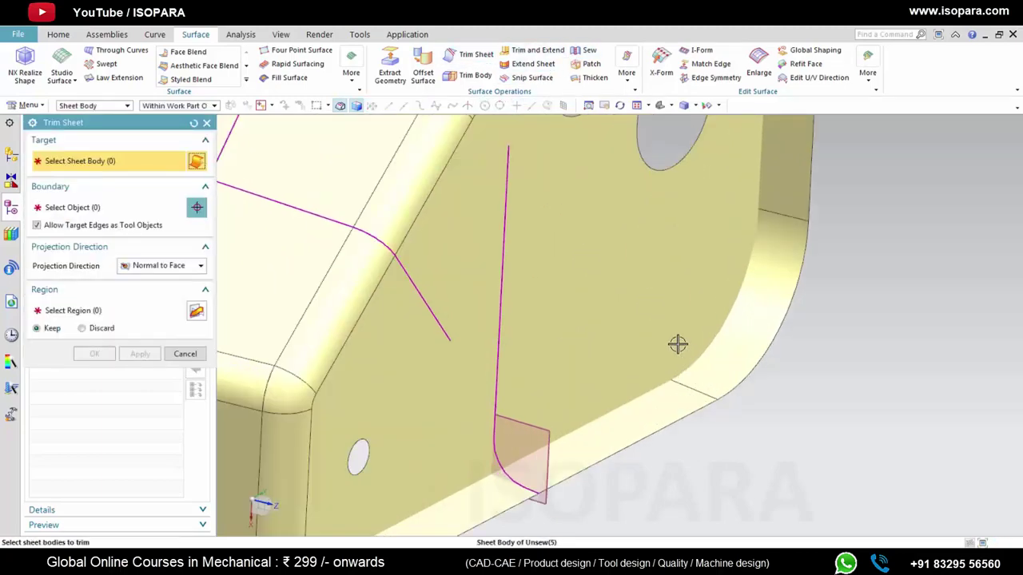
click(676, 343)
click(779, 311)
scroll(798, 316, up, 3)
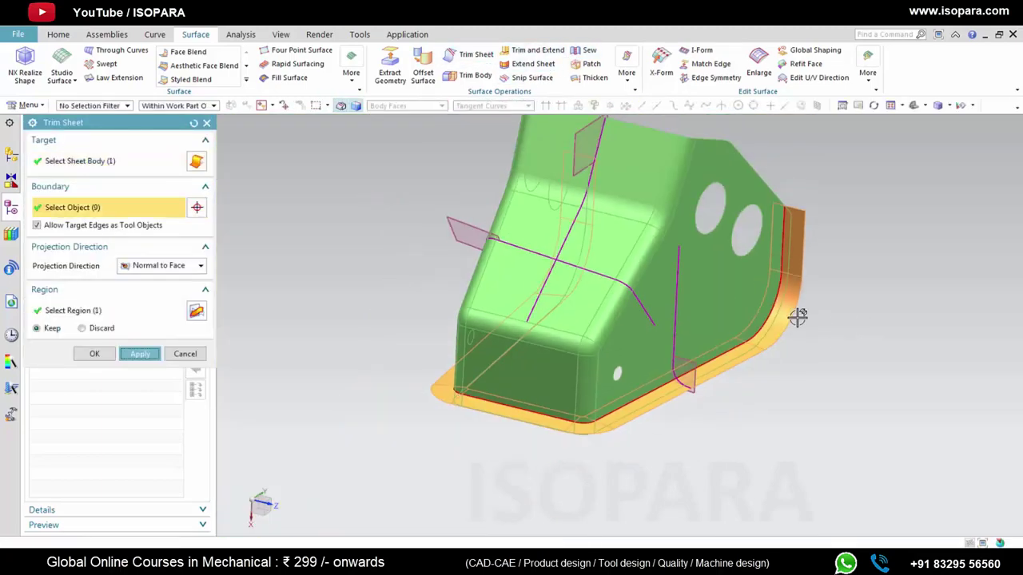
middle_click(798, 316)
Step: Trim the flange sheet with the main body as boundary, keeping the outer flange region
scroll(803, 309, down, 4)
click(741, 315)
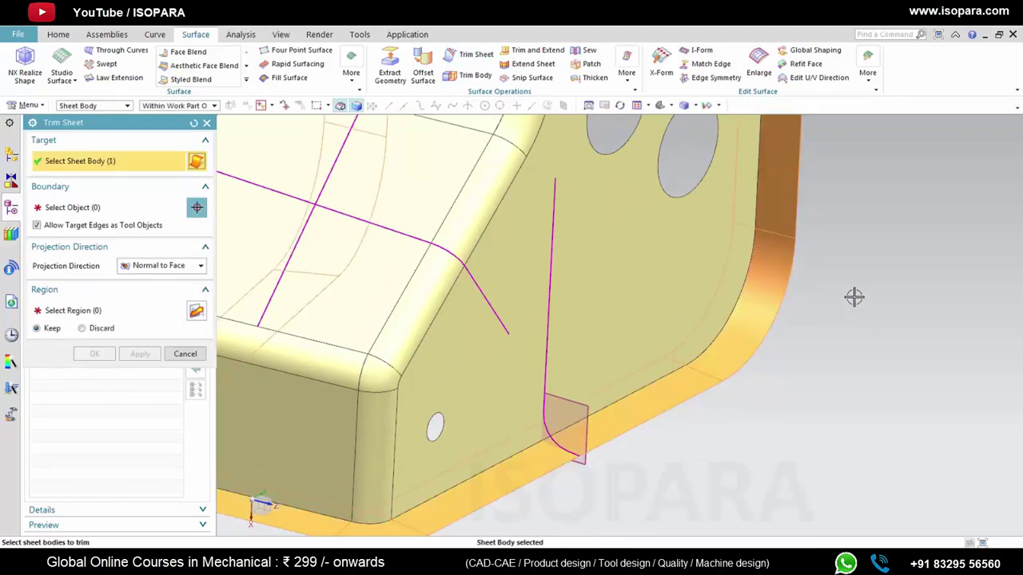
click(802, 316)
scroll(803, 316, up, 3)
middle_click(809, 311)
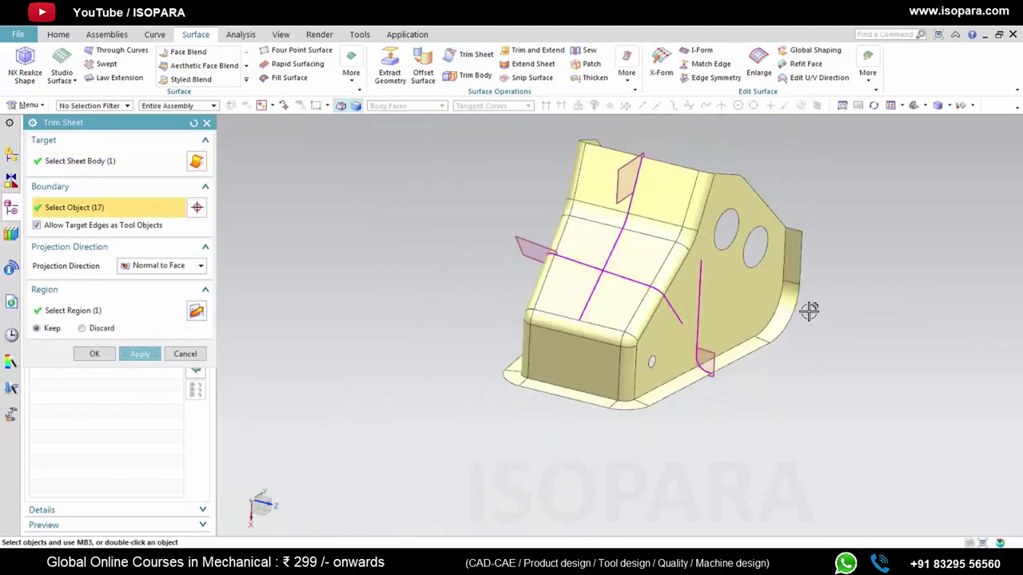
Step: Sew the trimmed flange sheet to the main body as the target
middle_drag(710, 327, 711, 332)
shift+middle_drag(783, 316, 731, 341)
scroll(732, 332, down, 2)
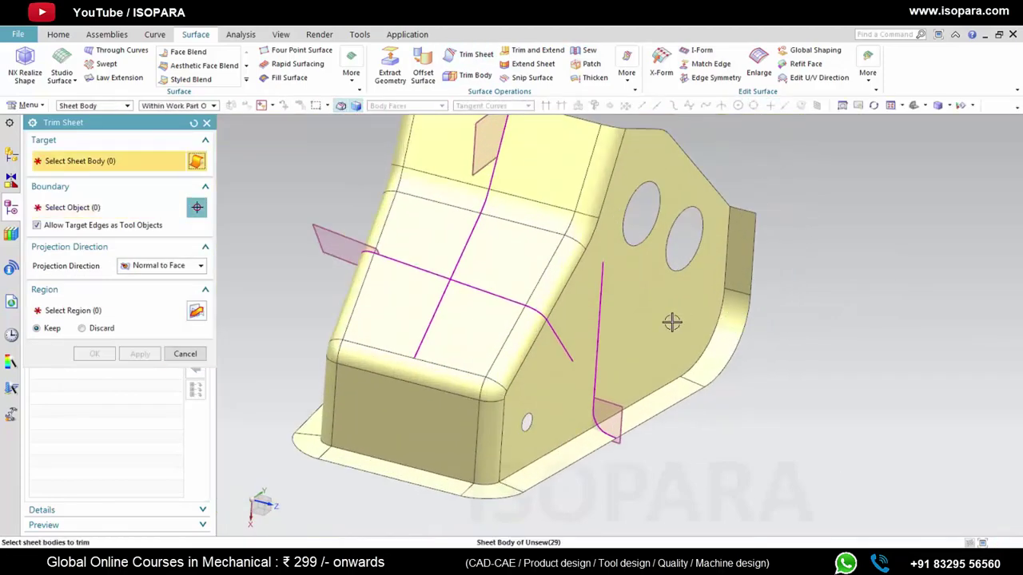
shift+middle_drag(672, 322, 703, 320)
click(588, 51)
click(694, 306)
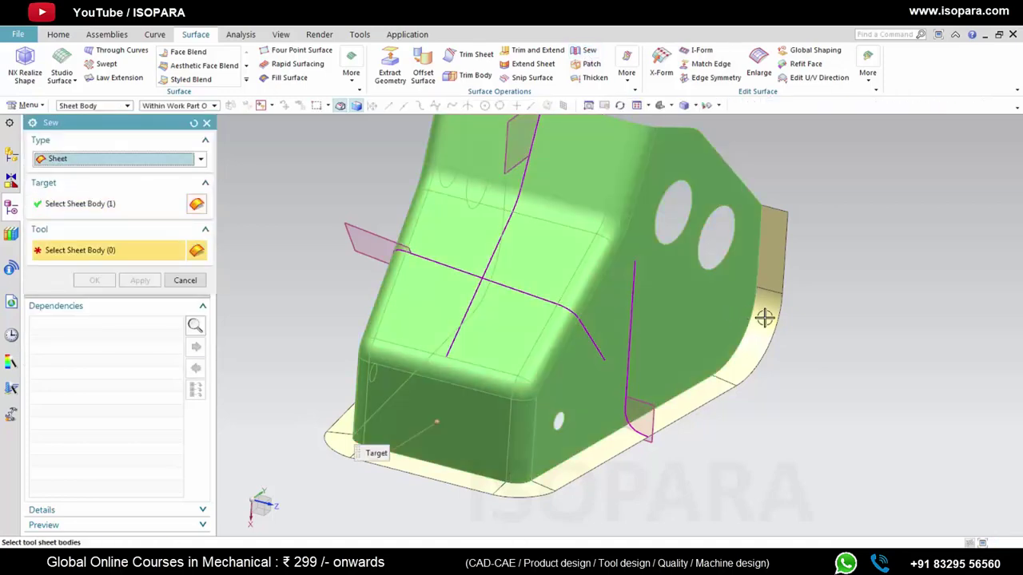
click(765, 318)
middle_click(810, 316)
Step: Measure the radius of the reference arc at the side flange's bend with Simple Radius
middle_drag(753, 358, 660, 373)
scroll(669, 418, down, 3)
scroll(670, 418, down, 5)
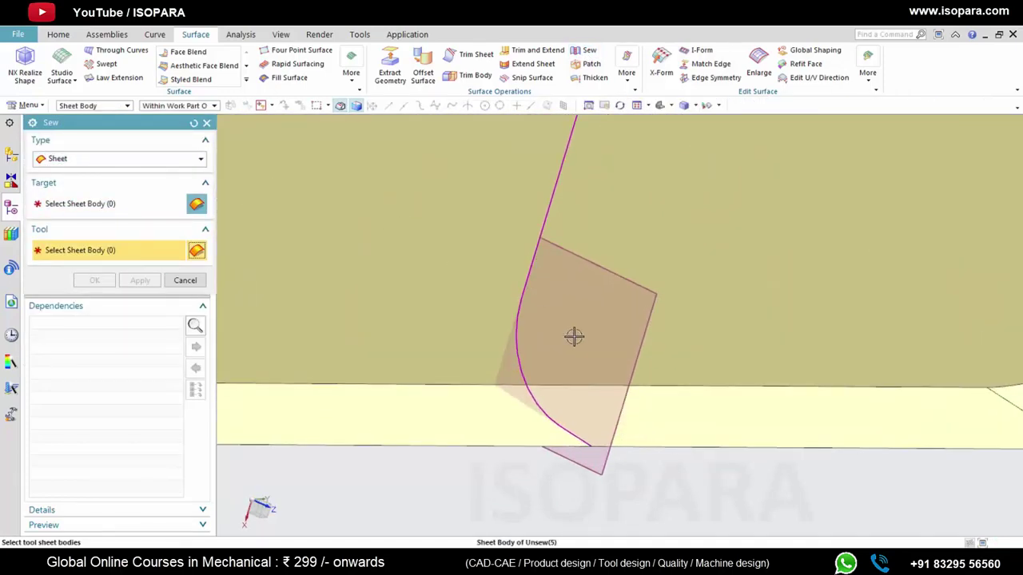
scroll(575, 338, up, 1)
click(238, 36)
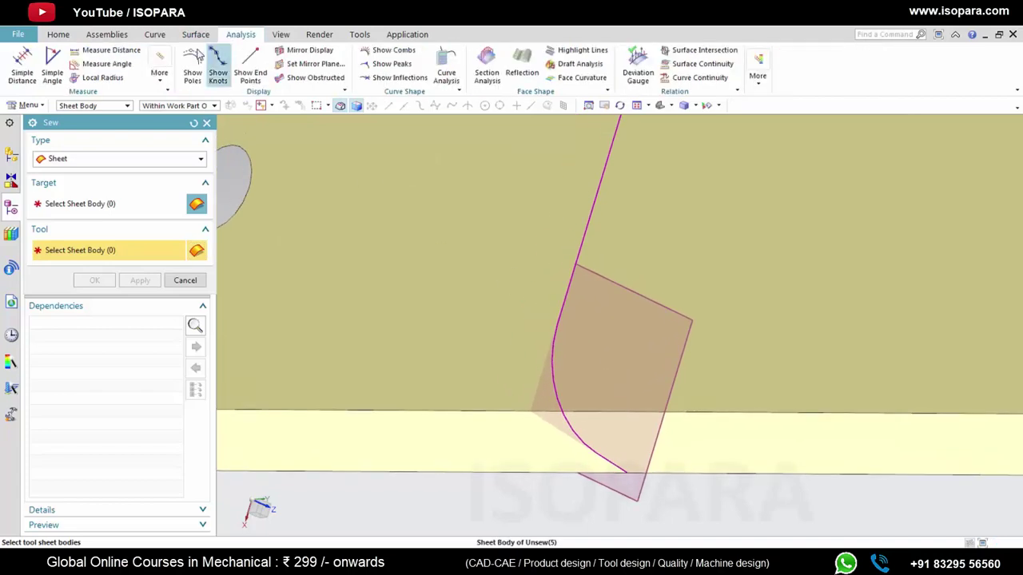
click(165, 78)
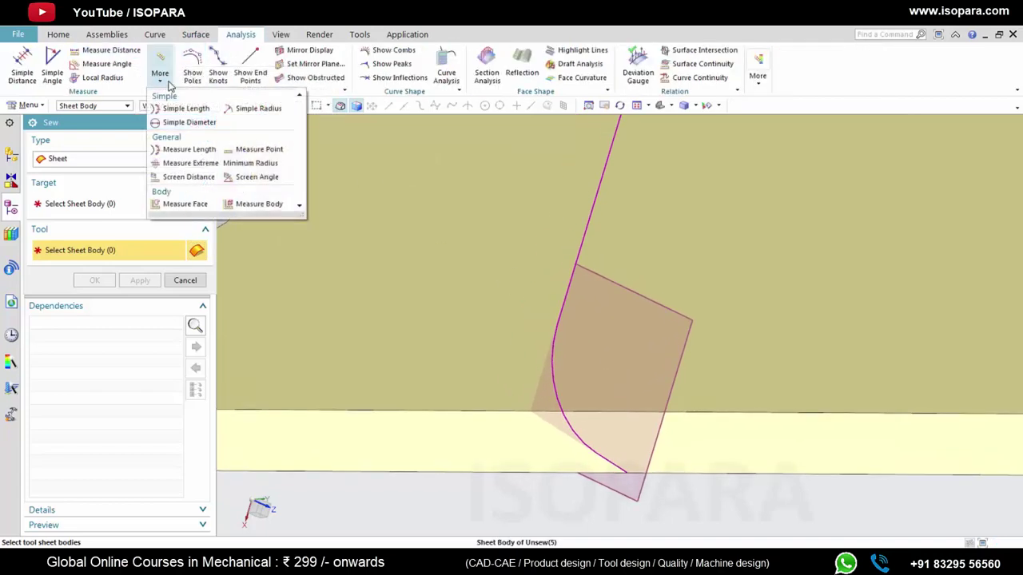
click(254, 109)
scroll(573, 421, down, 3)
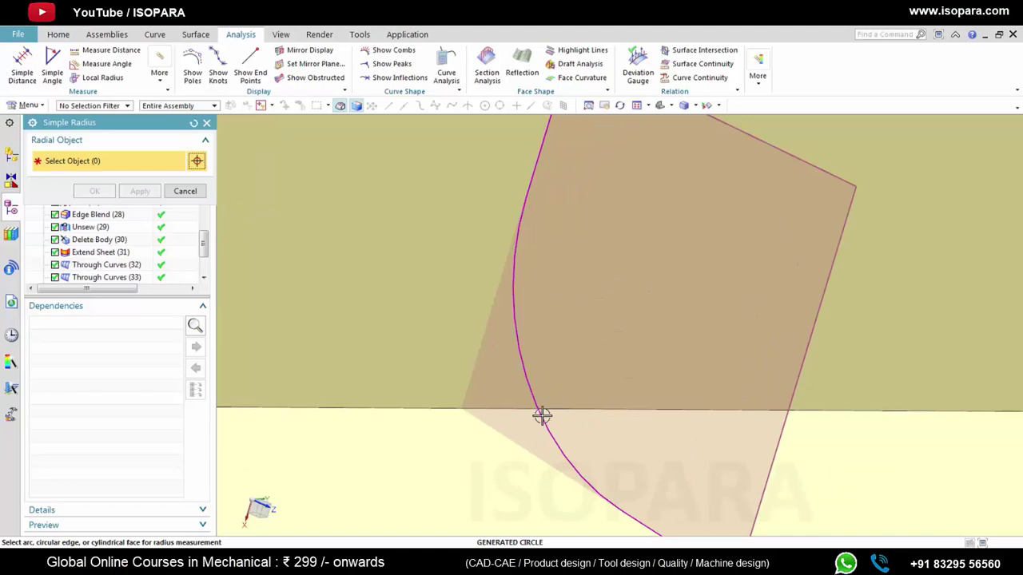
click(542, 415)
key(Escape)
key(Escape)
Step: Edge-blend the tangent edge chain between the body walls and the base flange with a 9 mm radius
scroll(618, 330, down, 9)
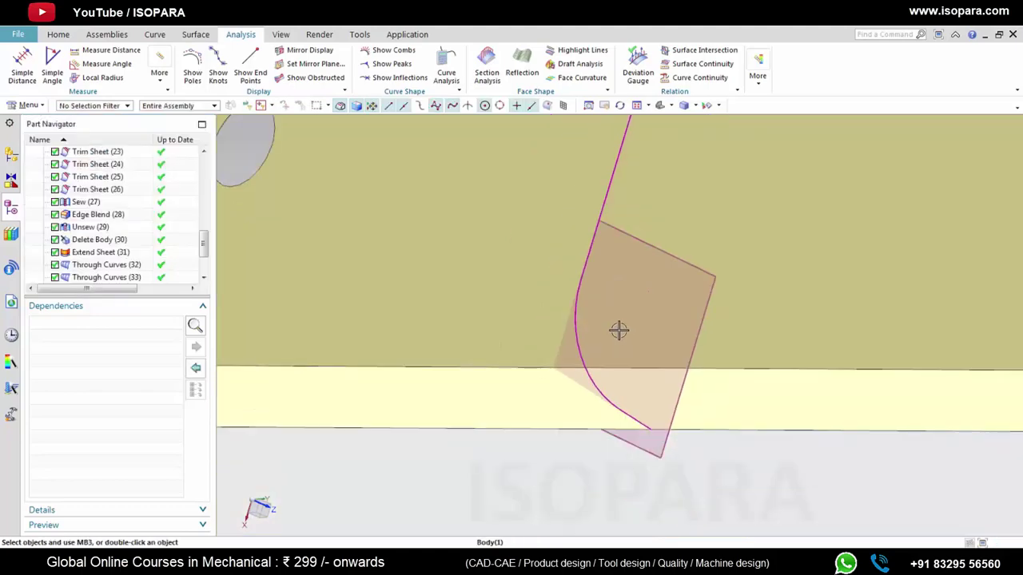
middle_drag(617, 321, 648, 349)
scroll(611, 329, down, 3)
click(60, 36)
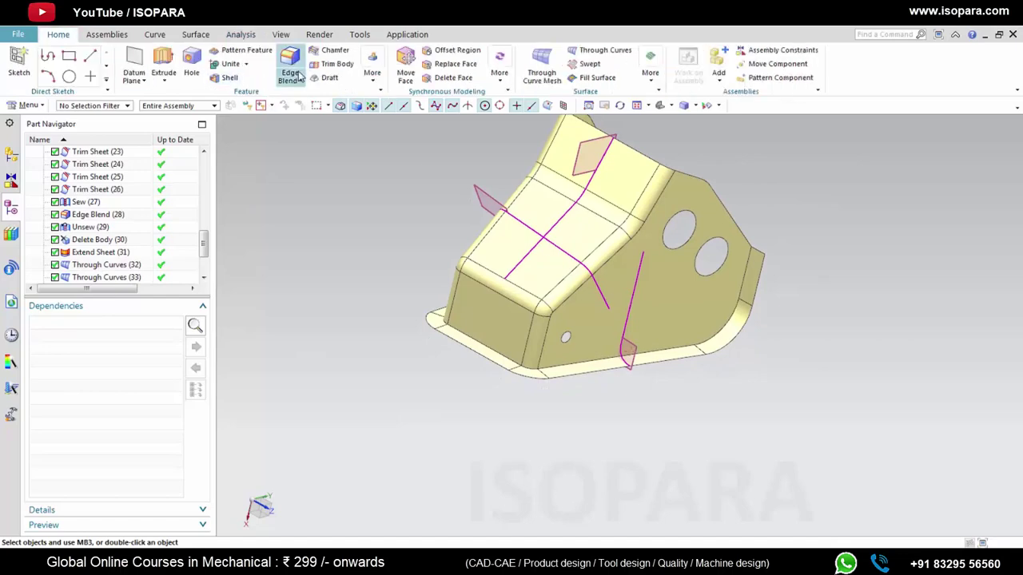
click(289, 60)
scroll(759, 342, up, 3)
click(662, 415)
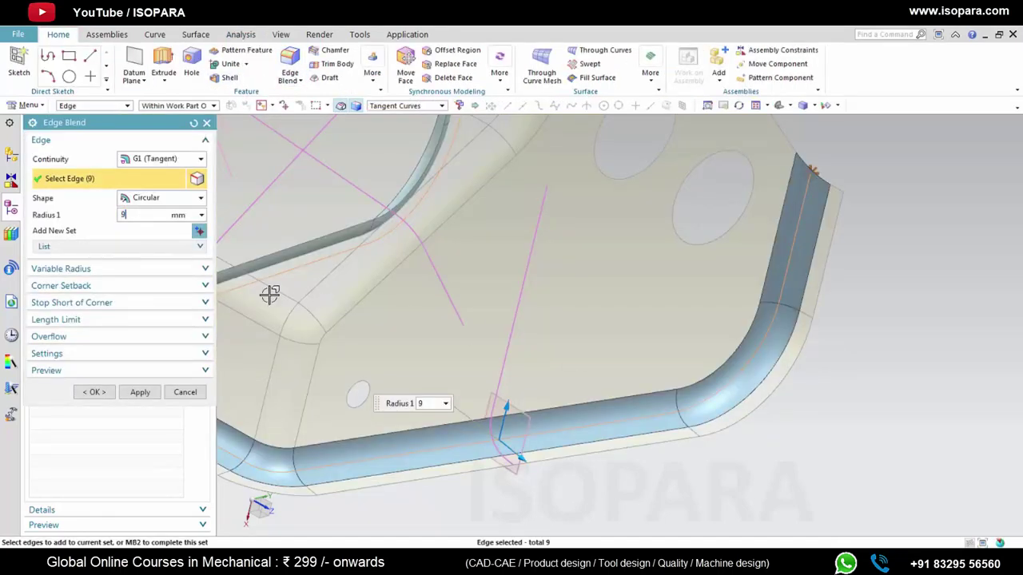
key(Return)
middle_click(832, 386)
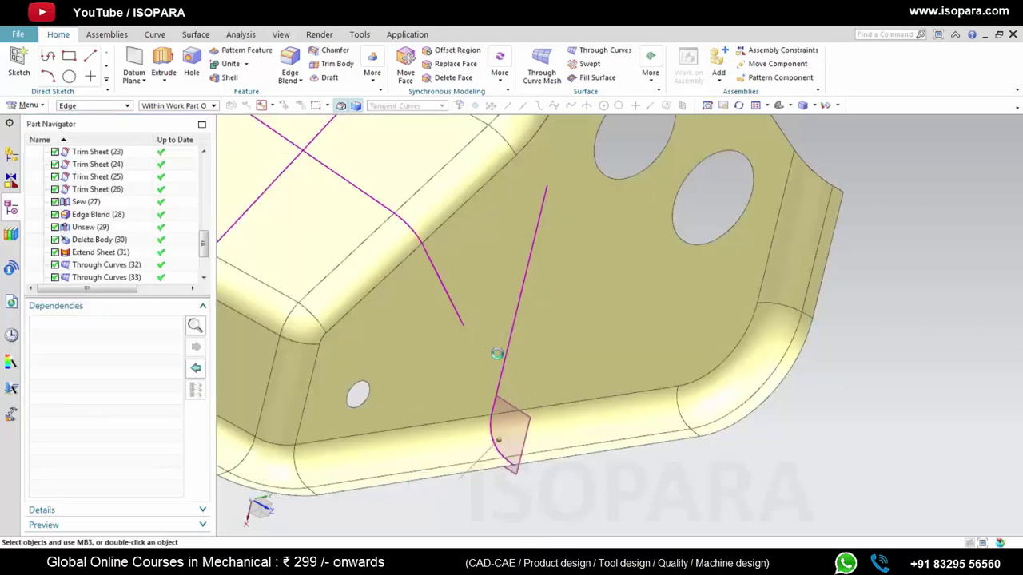
Step: Examine the blended base flange and its rounded corners from several angles
scroll(468, 354, down, 5)
middle_drag(468, 354, 587, 392)
scroll(455, 376, up, 5)
scroll(491, 420, down, 3)
scroll(524, 355, down, 4)
scroll(482, 372, up, 3)
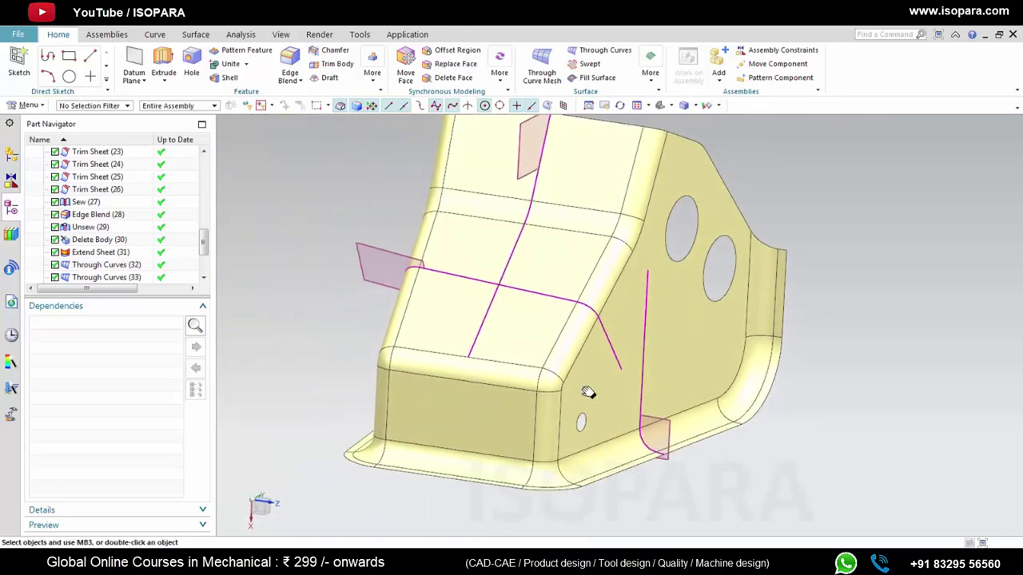
scroll(587, 392, up, 2)
Step: Section the view with a single plane on the datum plane at the side flange's bend curve
click(241, 34)
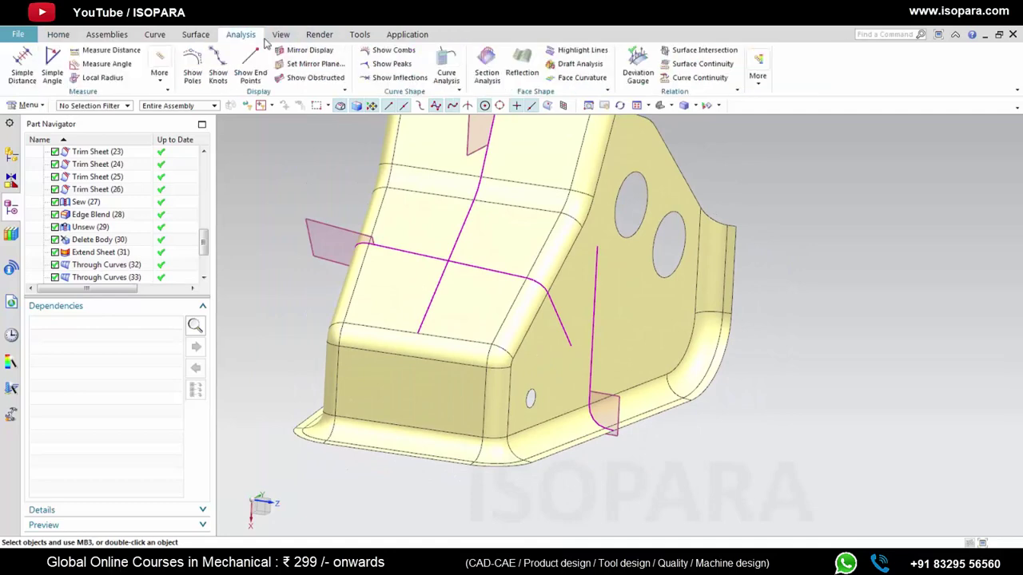
click(280, 35)
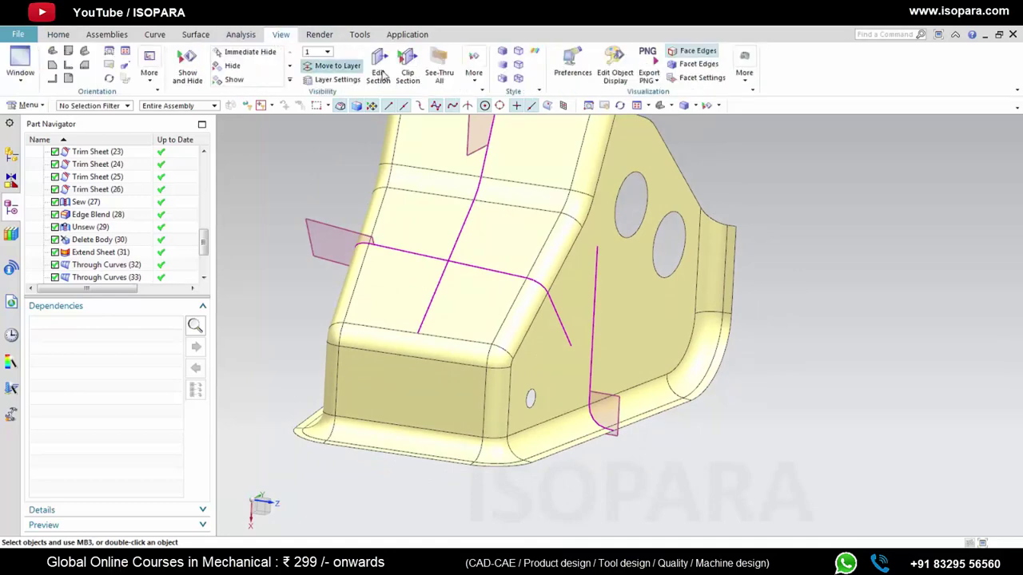
click(408, 68)
click(381, 70)
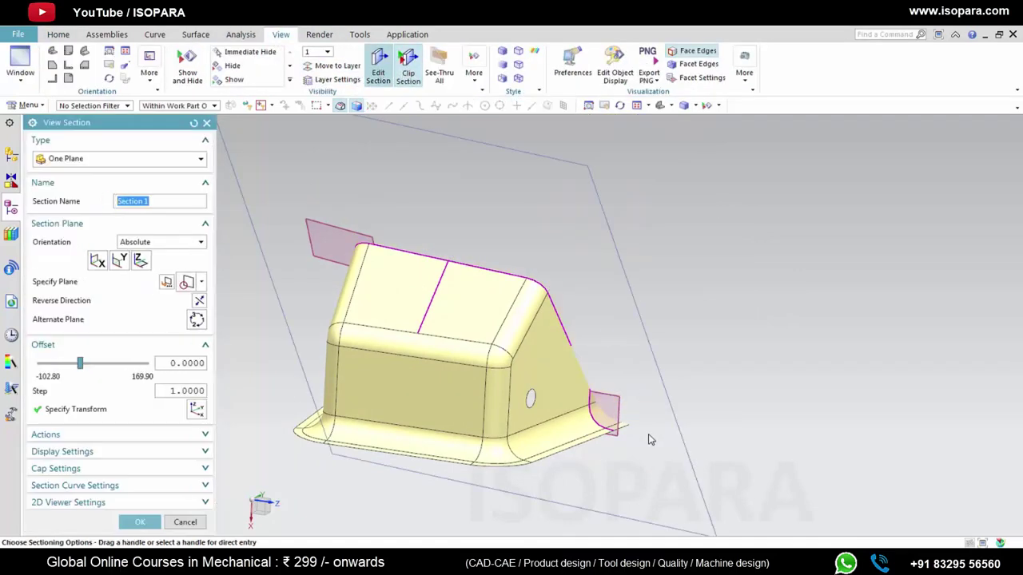
scroll(648, 439, up, 4)
scroll(559, 343, up, 5)
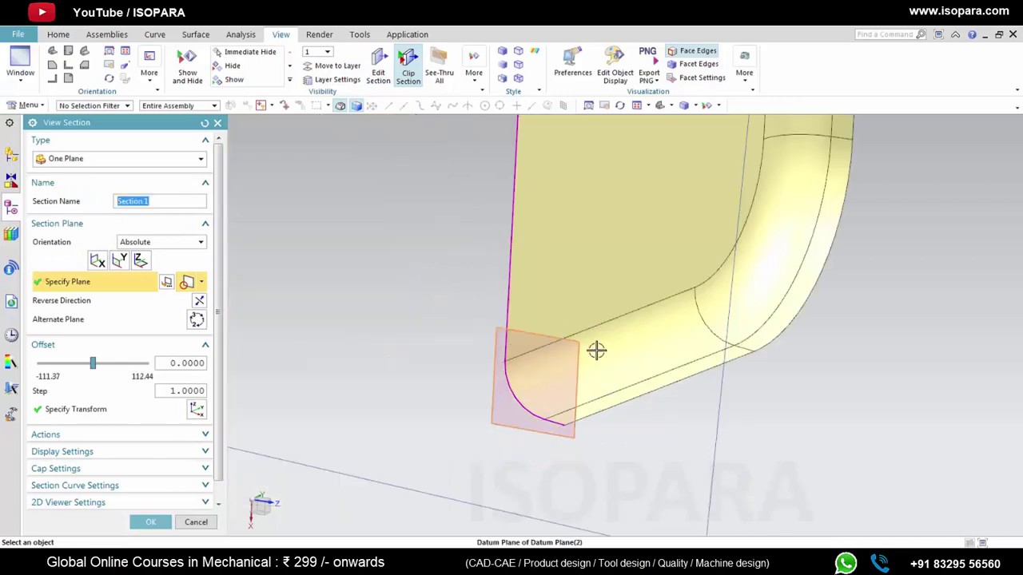
middle_click(578, 367)
Step: Compare the sectioned flange bend with the reference curve up close, and turn off the section clipping
scroll(549, 390, up, 3)
scroll(500, 379, down, 5)
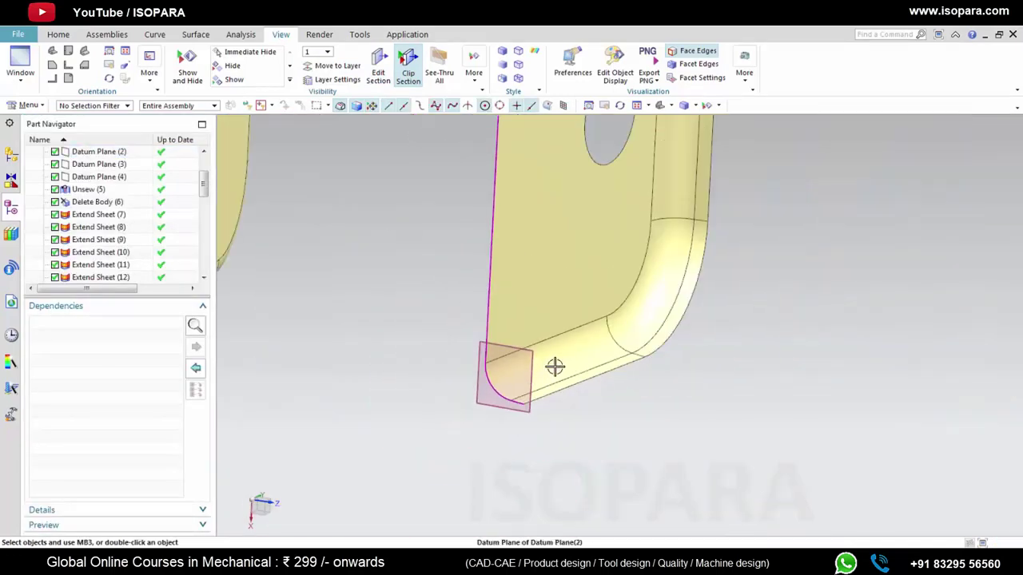
scroll(609, 466, up, 3)
scroll(604, 451, down, 5)
shift+middle_drag(589, 362, 552, 350)
click(410, 68)
click(195, 34)
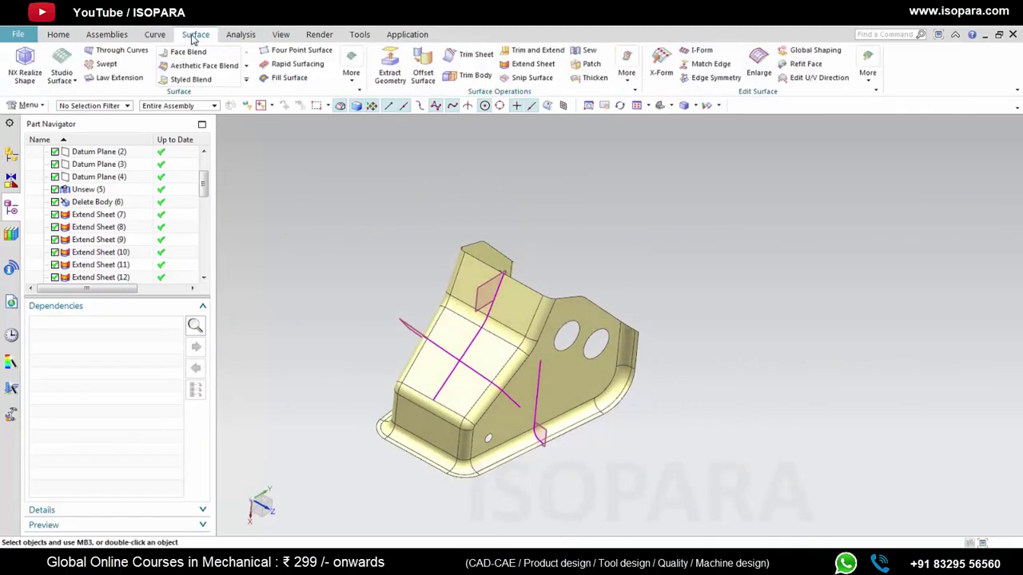
click(587, 50)
click(612, 395)
scroll(613, 395, up, 2)
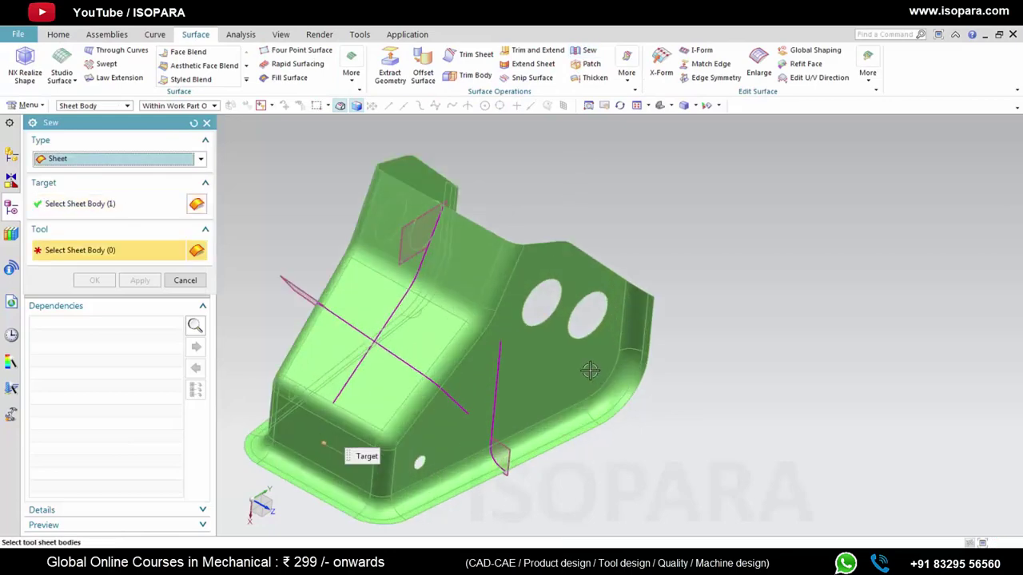
scroll(590, 370, down, 3)
key(Escape)
Step: Close the Sew command, turn section clipping back on, and open the existing flange section for editing
shift+middle_drag(582, 369, 586, 345)
scroll(603, 368, up, 3)
scroll(586, 346, down, 2)
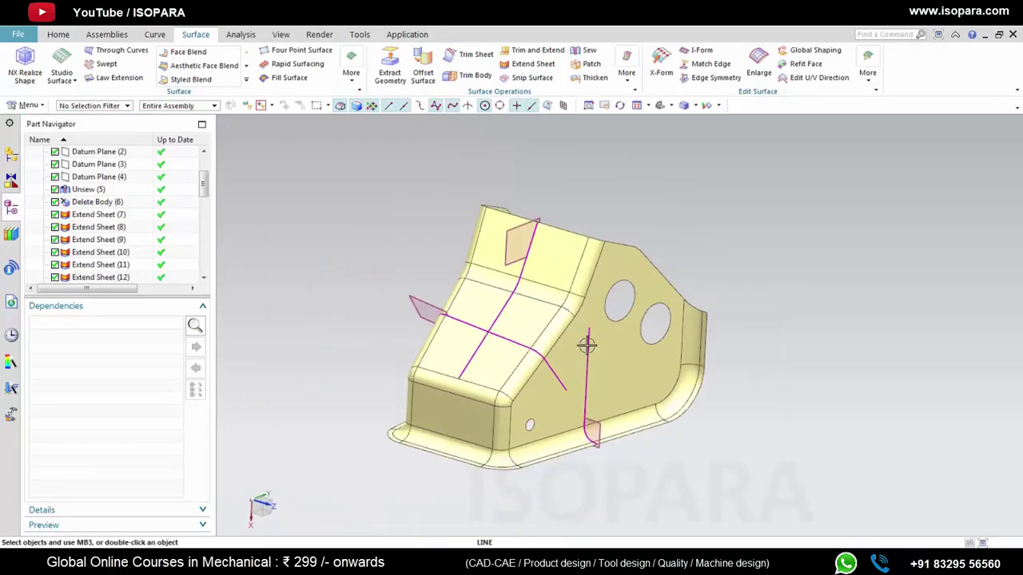
click(240, 35)
click(280, 34)
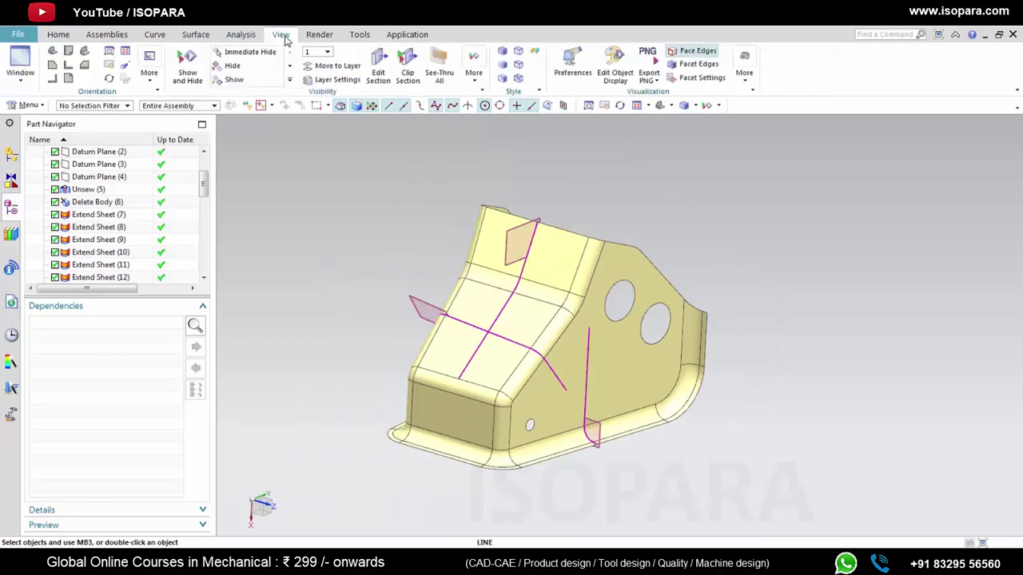
click(408, 67)
click(378, 70)
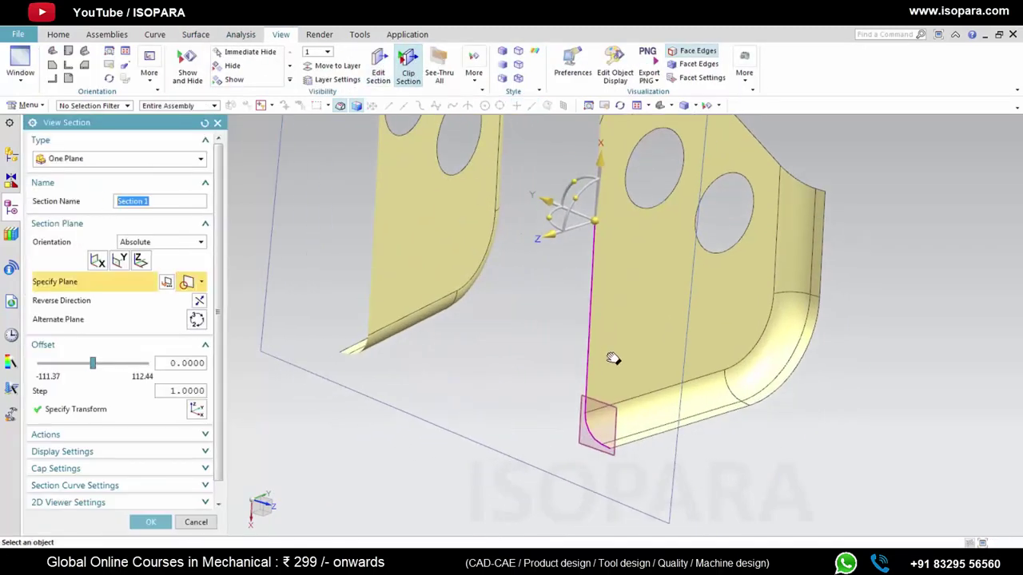
shift+middle_drag(612, 358, 608, 348)
scroll(592, 389, up, 5)
scroll(593, 389, down, 6)
shift+middle_drag(615, 299, 609, 406)
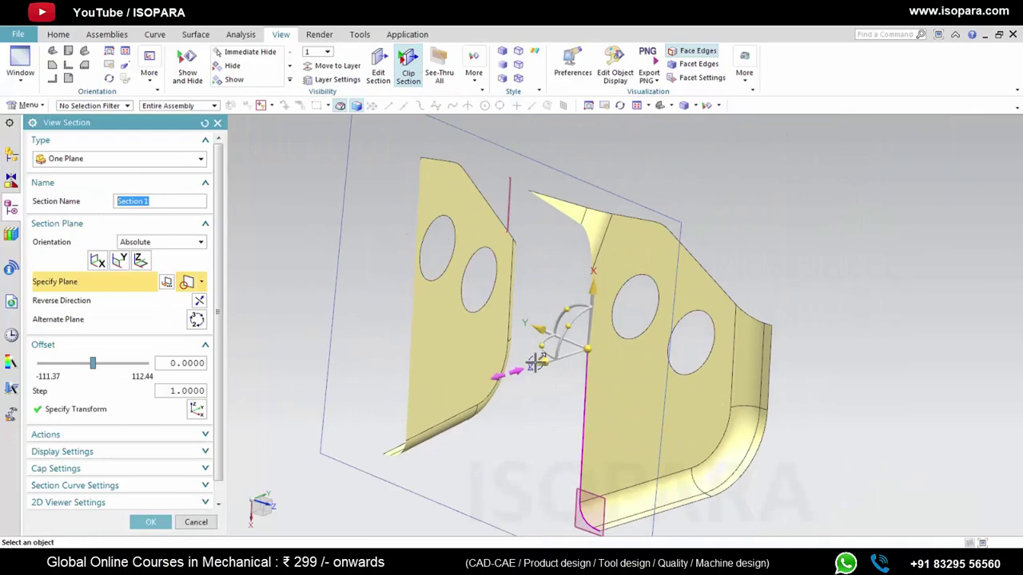
Step: Section the view on the datum plane along the lengthwise reference curve over the sloped top
drag(542, 363, 397, 408)
click(471, 192)
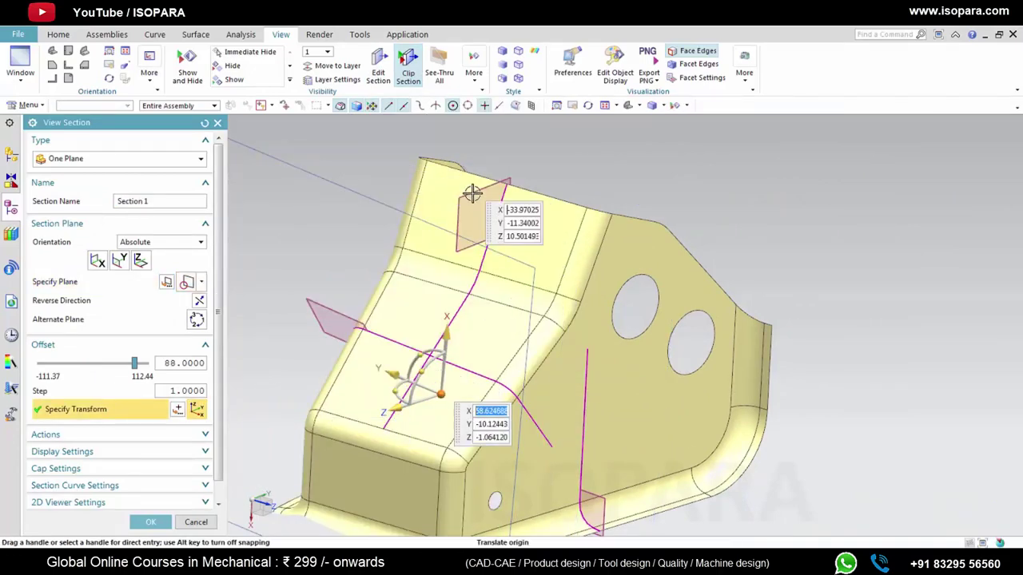
click(201, 282)
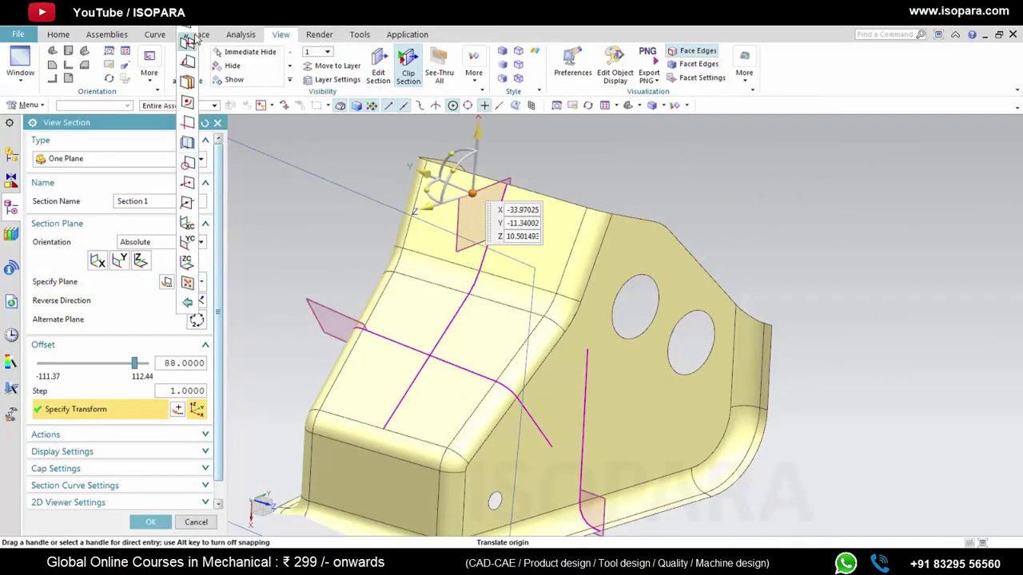
click(189, 42)
scroll(423, 232, up, 3)
click(439, 256)
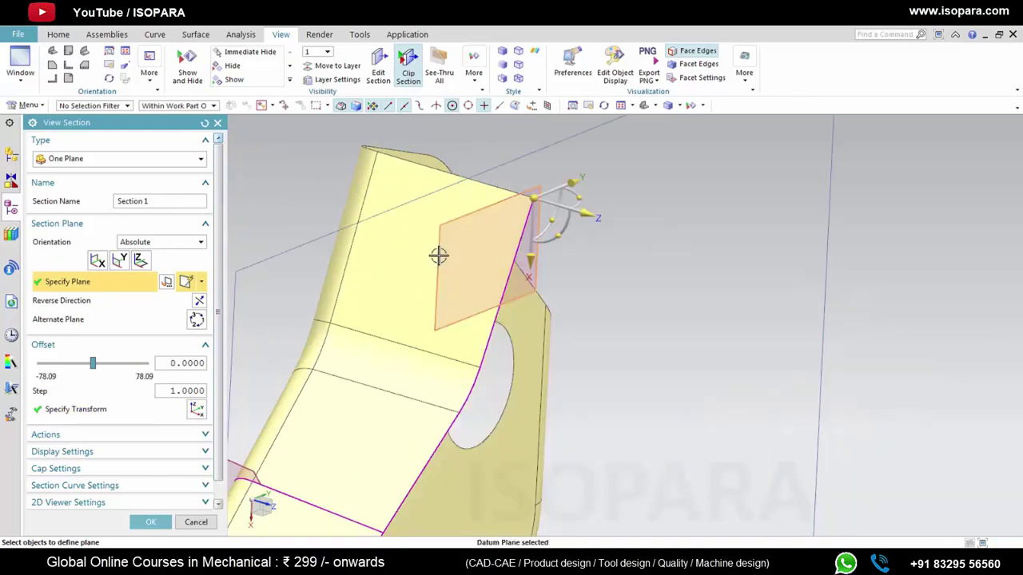
middle_drag(492, 320, 516, 347)
Step: Try to switch the section plane to the datum plane at the crosswise reference curve
middle_drag(406, 299, 404, 298)
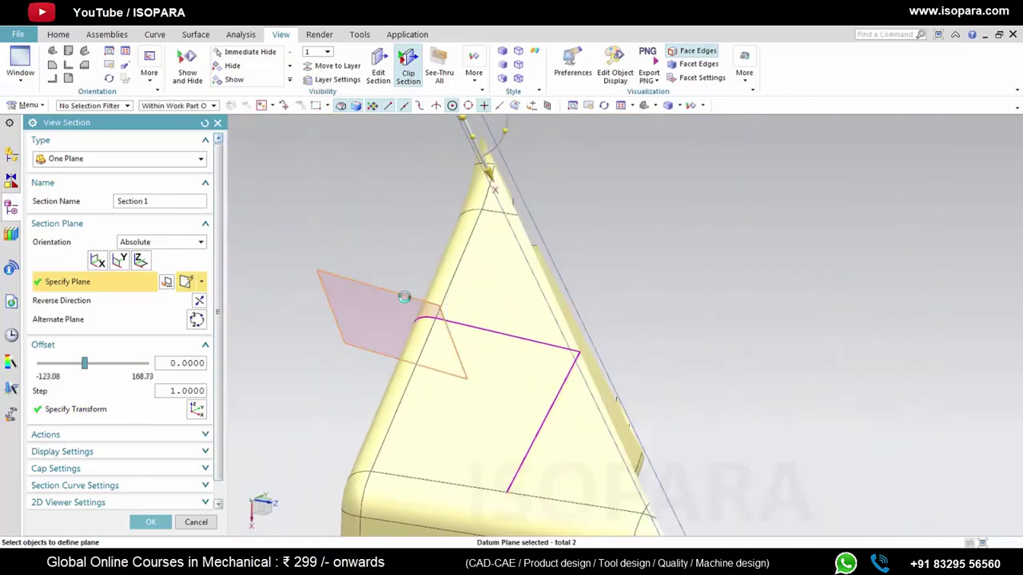
click(202, 286)
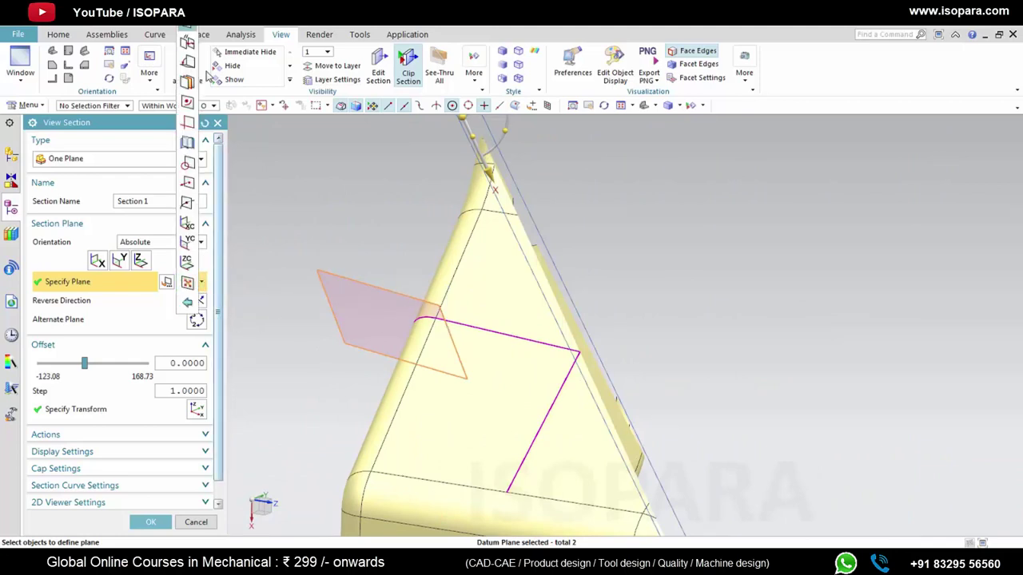
click(188, 28)
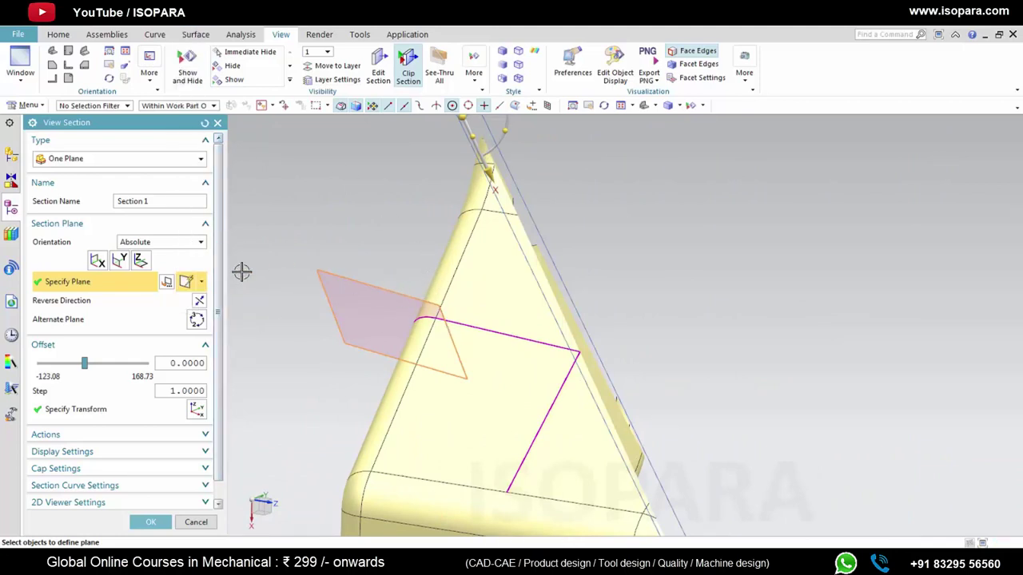
click(202, 285)
click(188, 28)
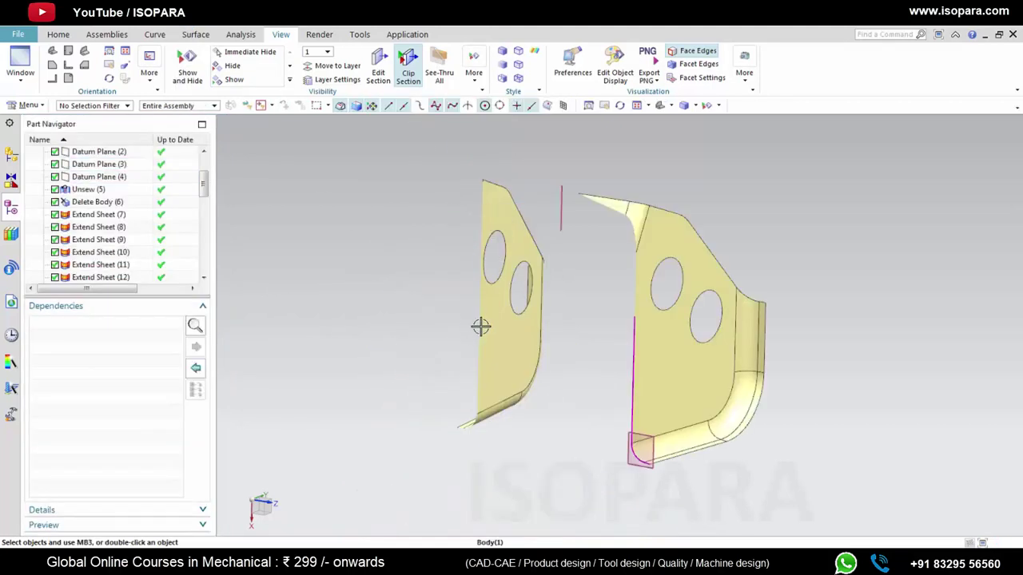
middle_drag(581, 299, 525, 324)
Step: Section the view with a single plane on the datum plane at the crosswise reference curve
click(389, 77)
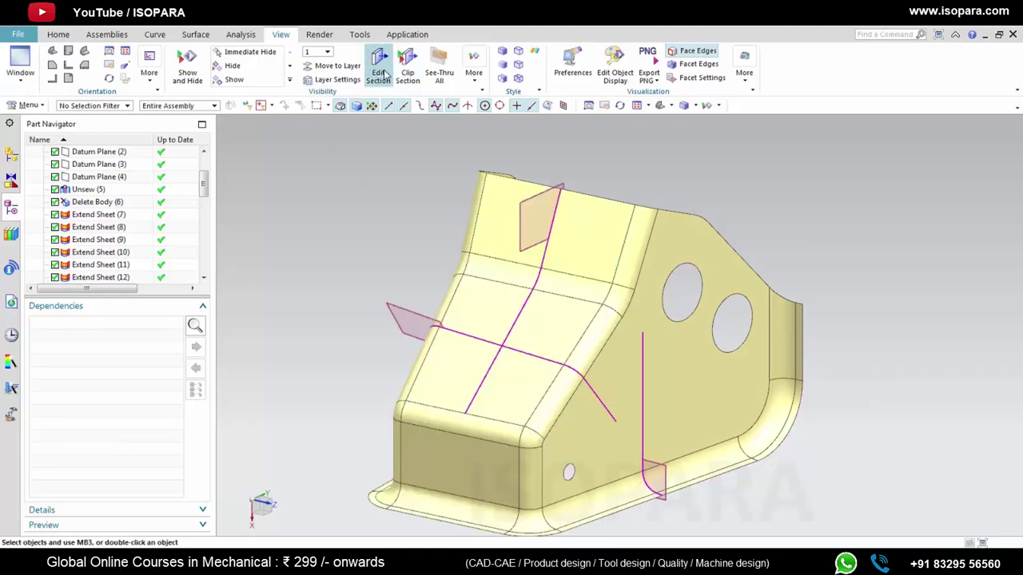
drag(597, 350, 420, 439)
click(202, 283)
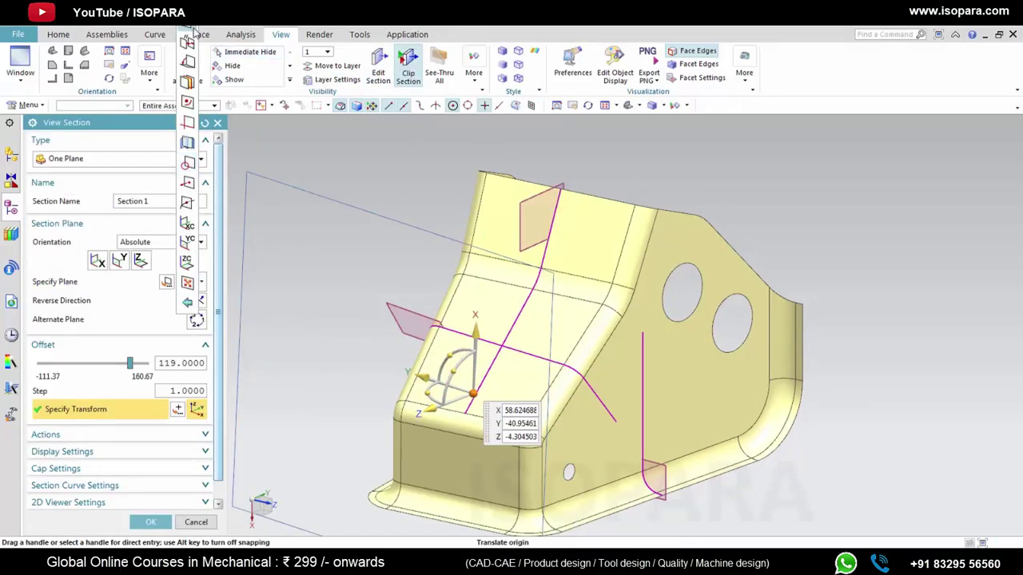
click(192, 32)
click(417, 315)
middle_click(490, 320)
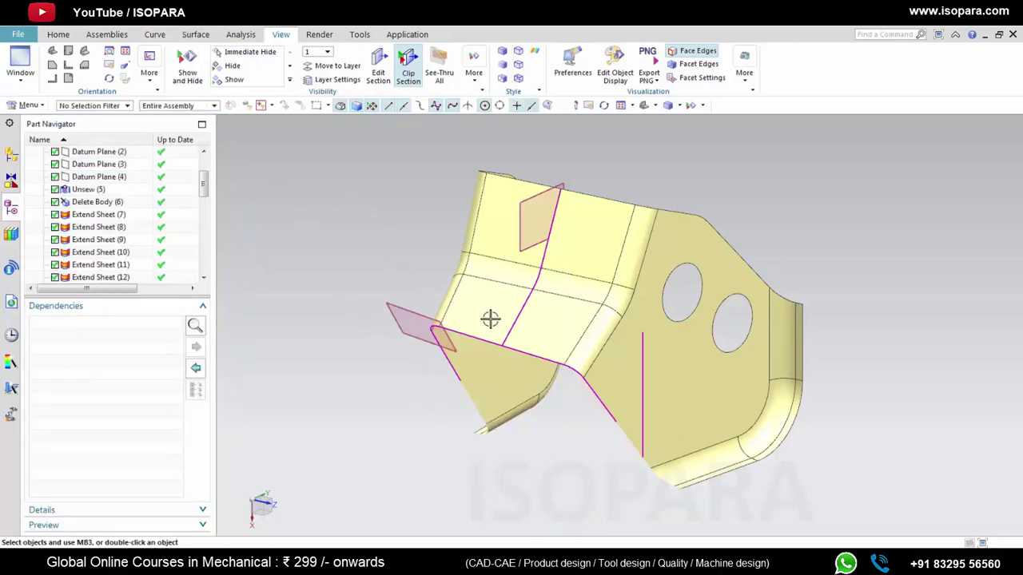
Step: Compare the sectioned side bends with the crosswise reference curve up close, and turn off the section clipping
mouse_move(500, 316)
middle_down()
mouse_move(541, 280)
mouse_move(498, 308)
middle_up()
scroll(489, 275, up, 3)
scroll(480, 293, up, 4)
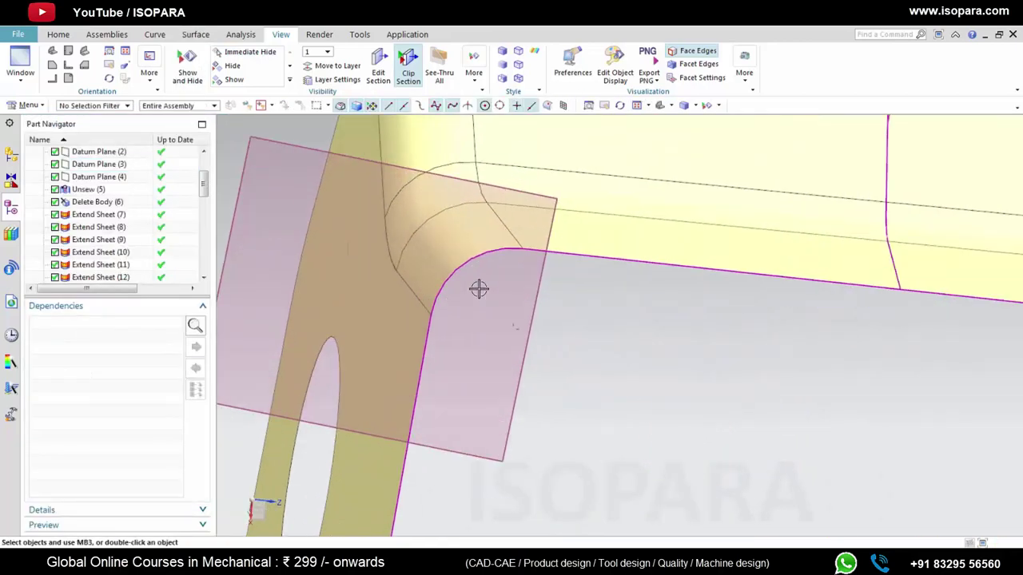
scroll(479, 291, down, 4)
shift+middle_drag(577, 307, 360, 314)
scroll(552, 291, up, 1)
scroll(555, 290, down, 3)
middle_drag(555, 290, 575, 345)
scroll(532, 295, down, 2)
Step: Try to recolor the whole sheet body dark gray
click(574, 343)
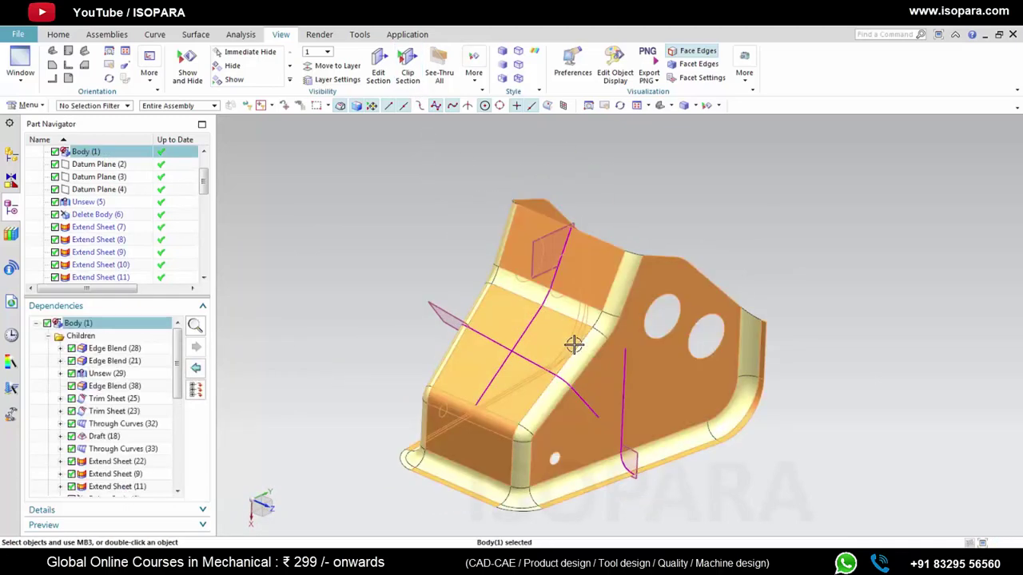
key(ctrl+j)
click(177, 197)
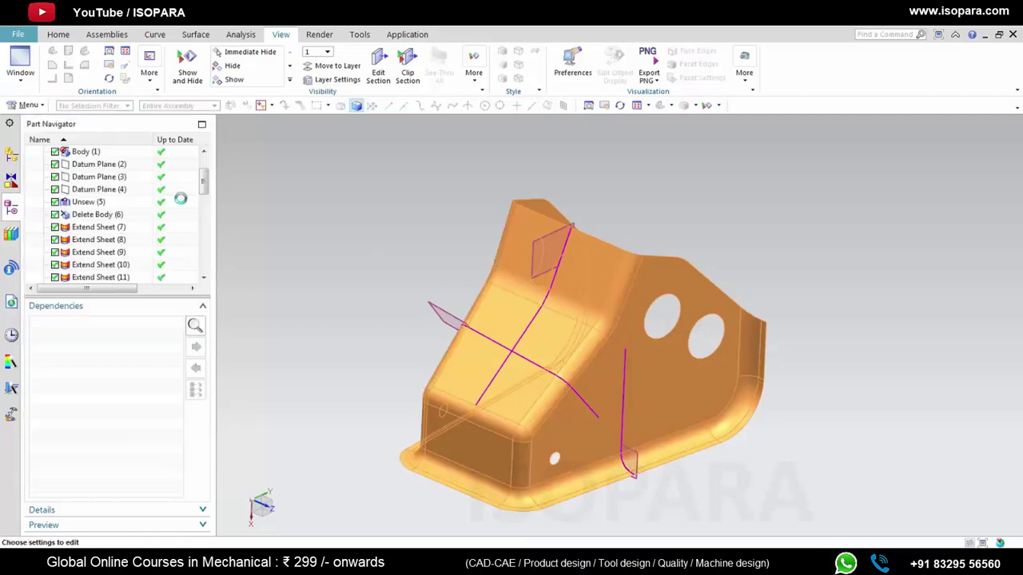
click(125, 170)
click(79, 182)
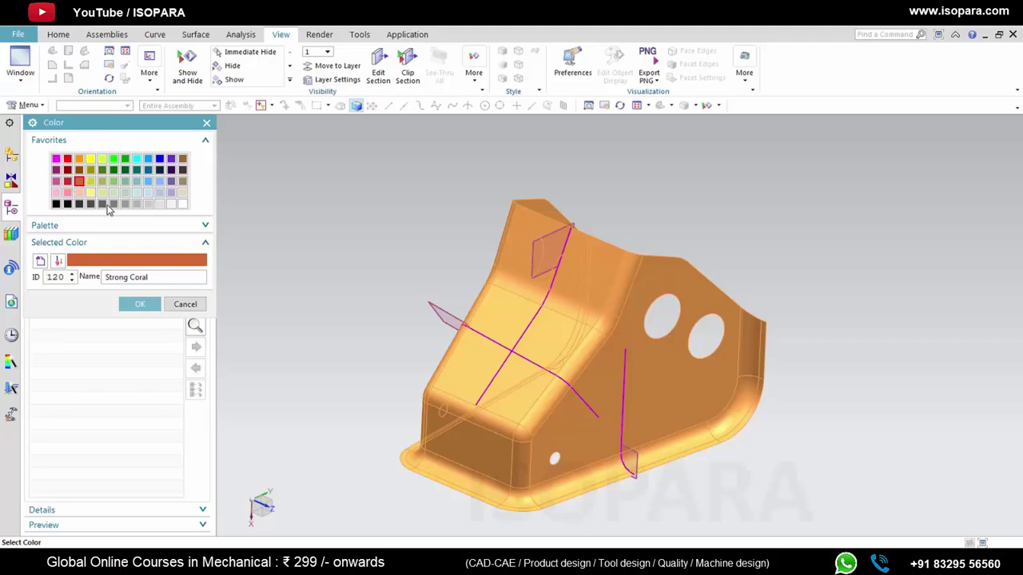
click(102, 205)
click(140, 304)
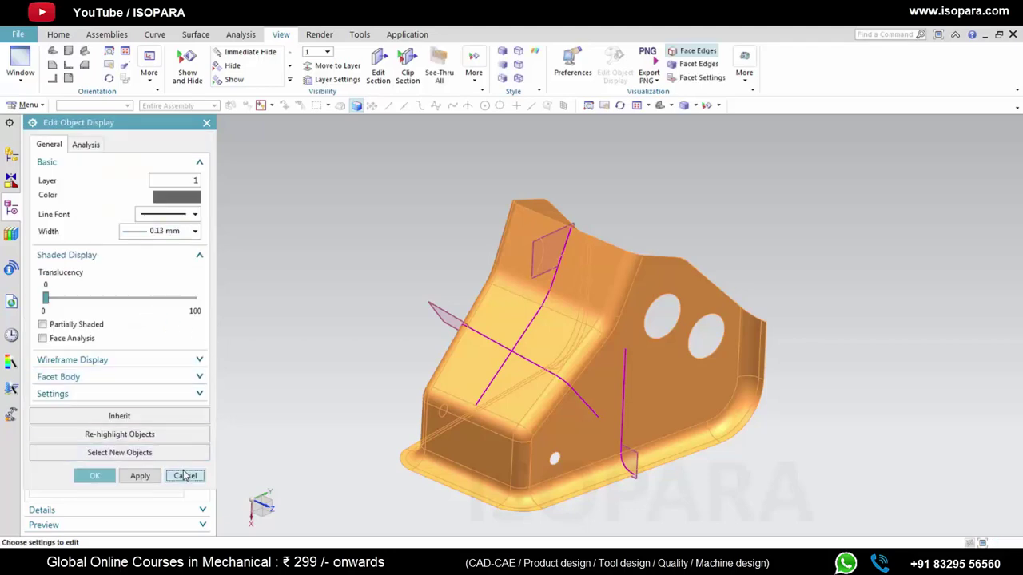
click(144, 475)
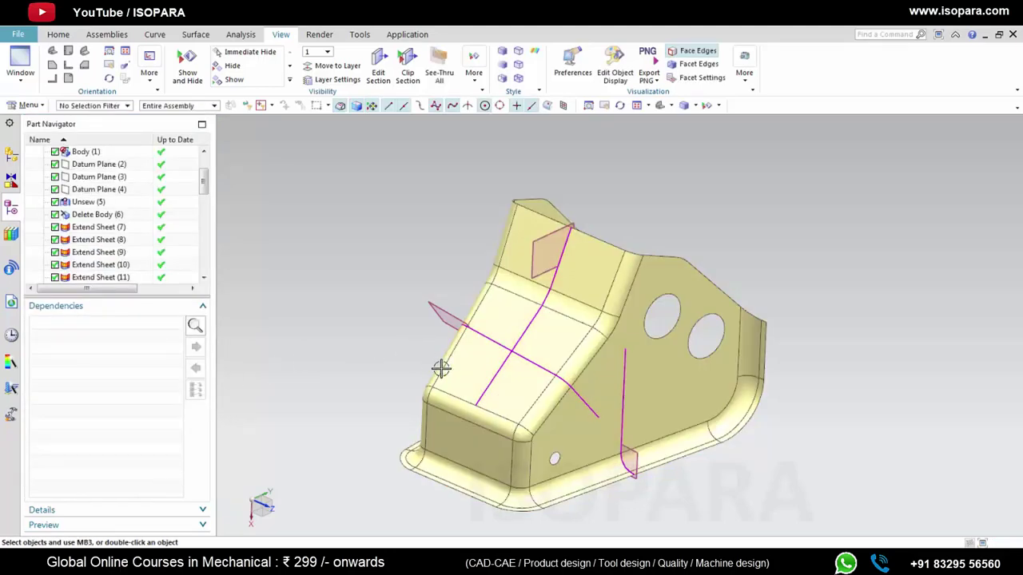
key(ctrl+j)
click(483, 359)
key(Escape)
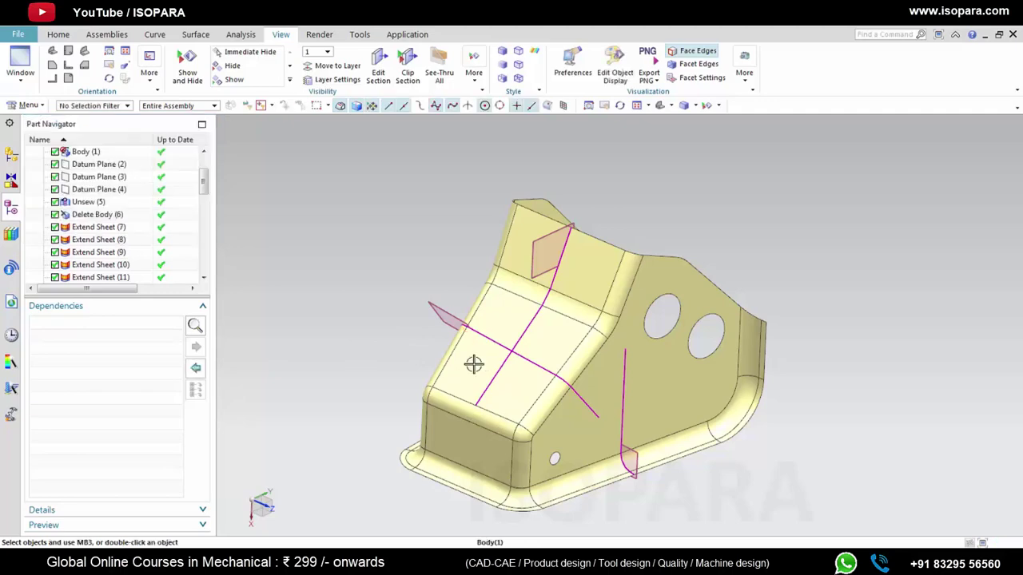
Step: Set the sheet body's display color to medium gray and apply the change
click(472, 364)
key(ctrl+j)
click(176, 201)
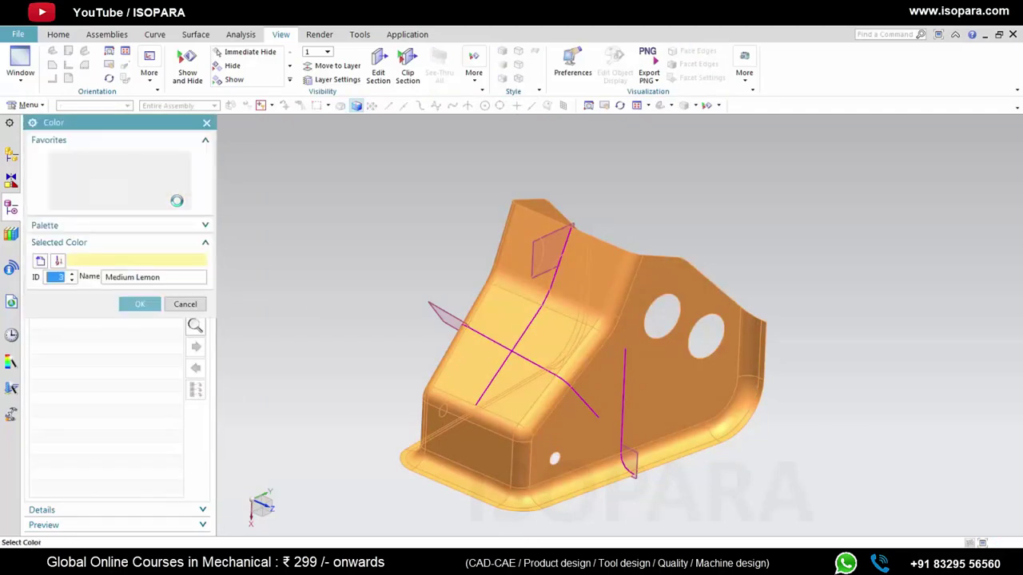
click(113, 204)
click(140, 304)
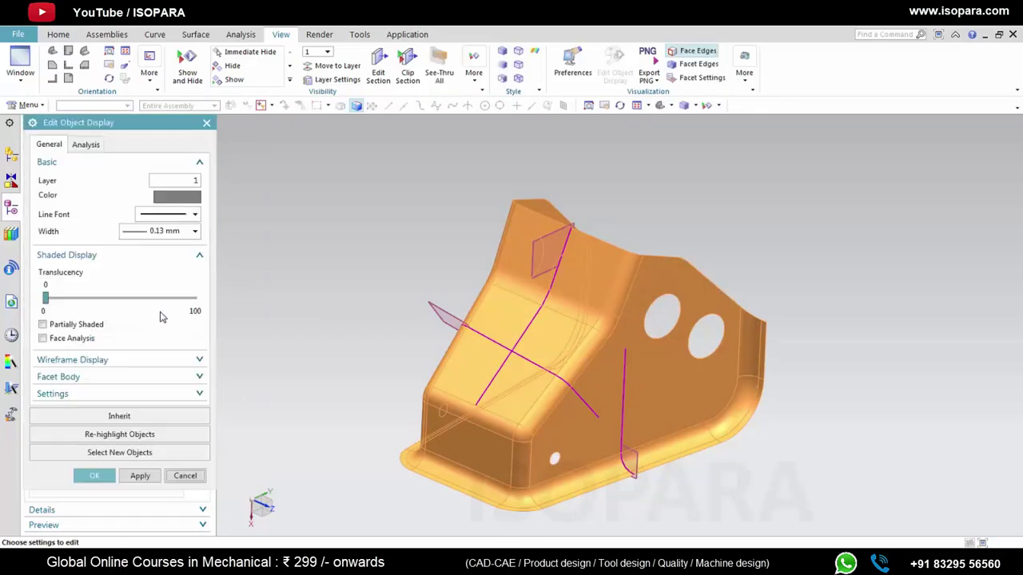
click(139, 476)
click(108, 479)
middle_drag(544, 374, 548, 345)
scroll(546, 366, up, 2)
scroll(562, 339, down, 2)
scroll(559, 347, up, 3)
scroll(562, 350, down, 3)
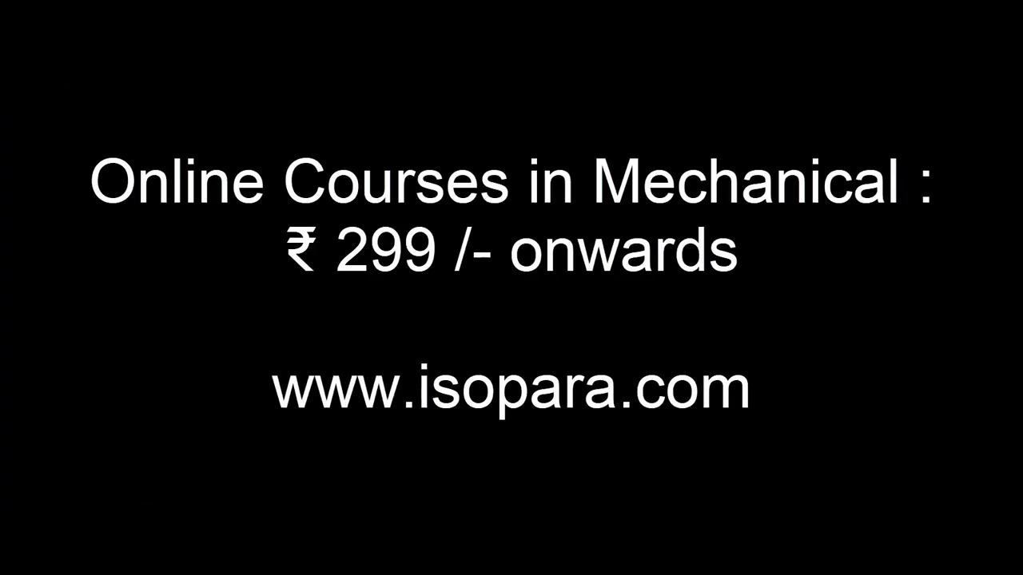